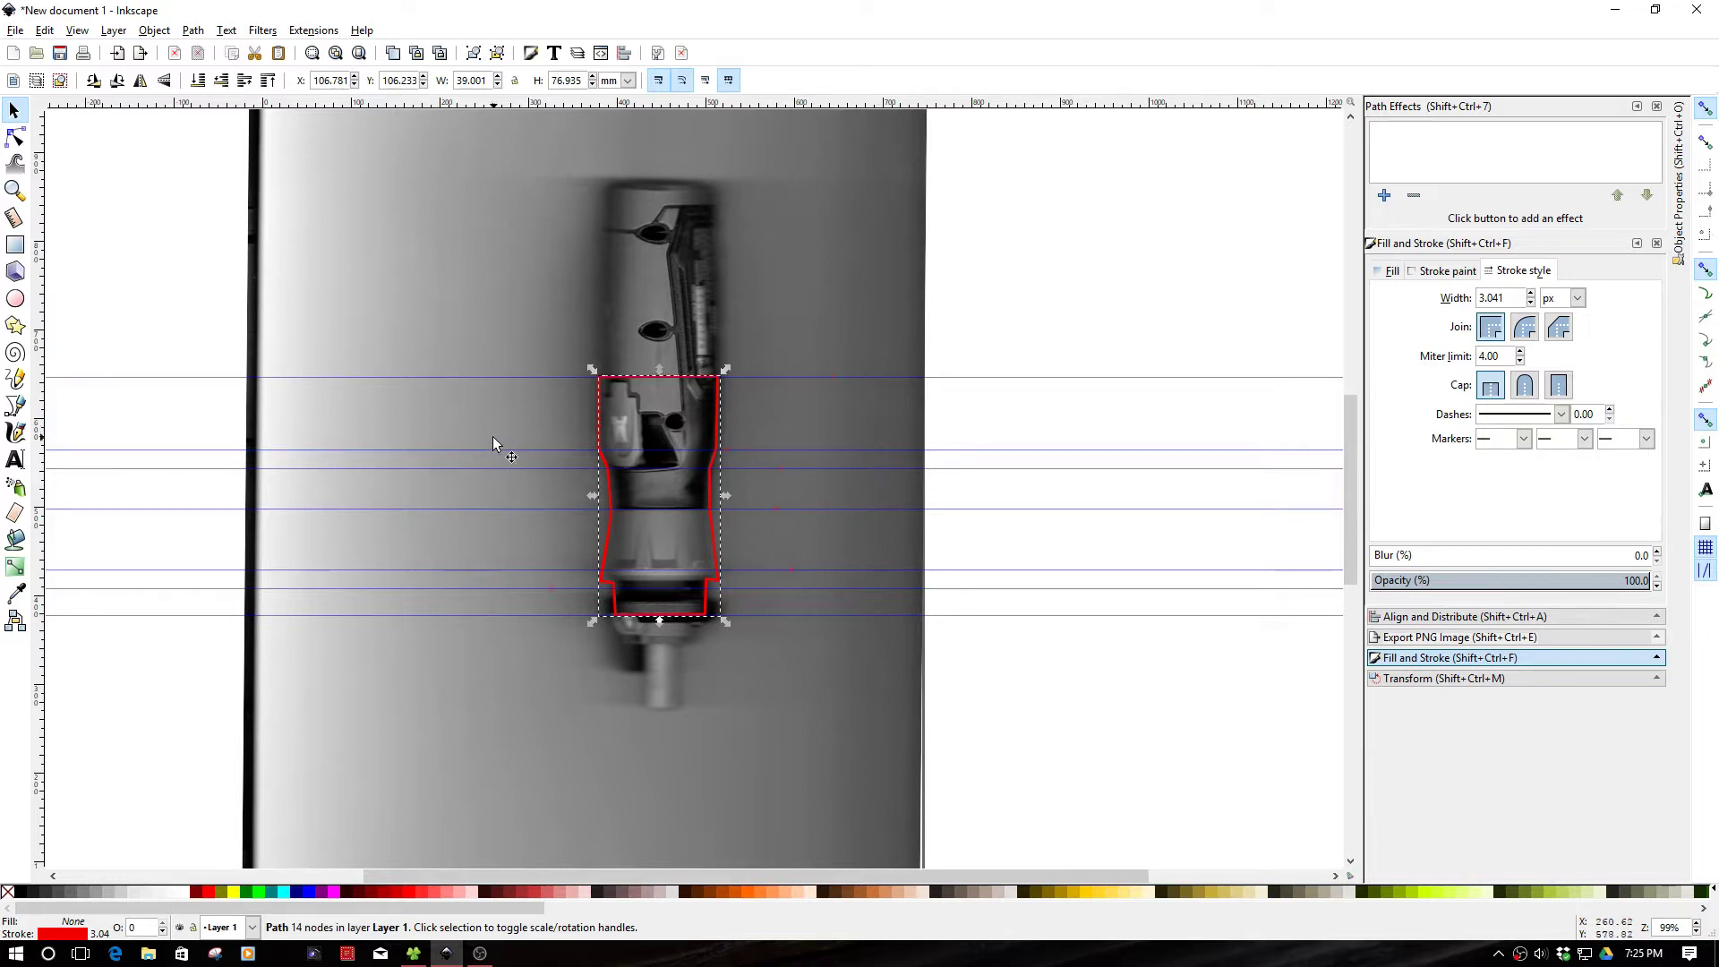
# - Select the red driver outline in Inkscape and display its nodes with the Node tool
pyautogui.click(497, 516)
pyautogui.click(17, 138)
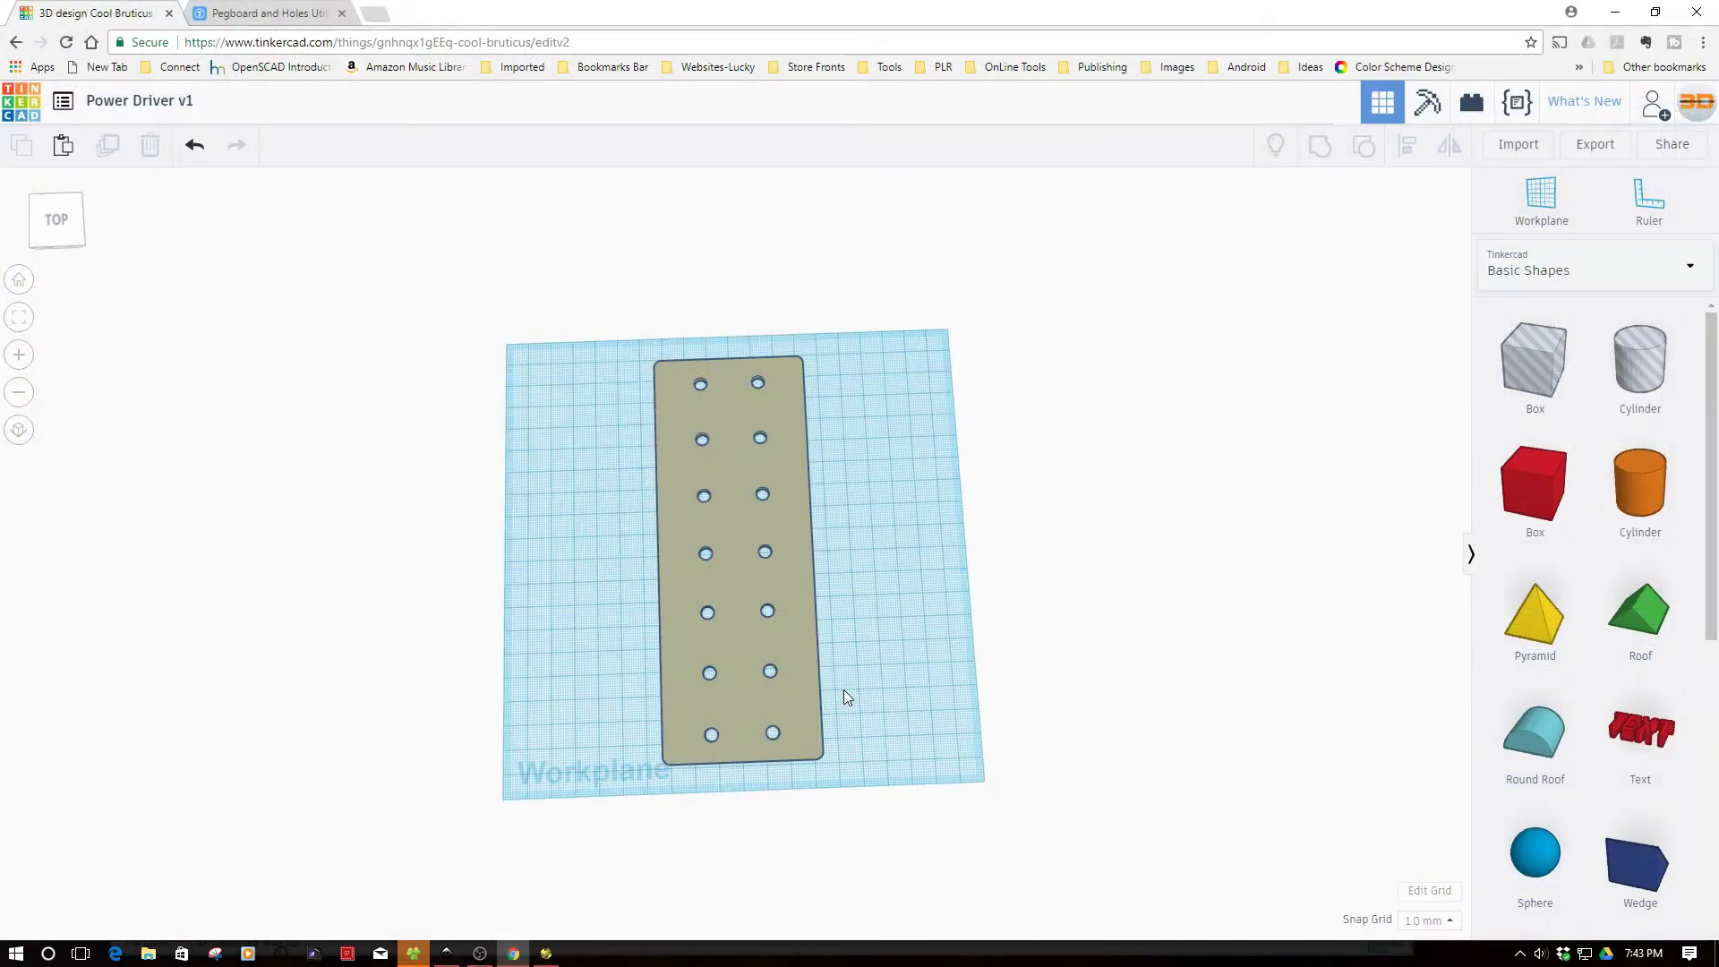
pyautogui.click(251, 14)
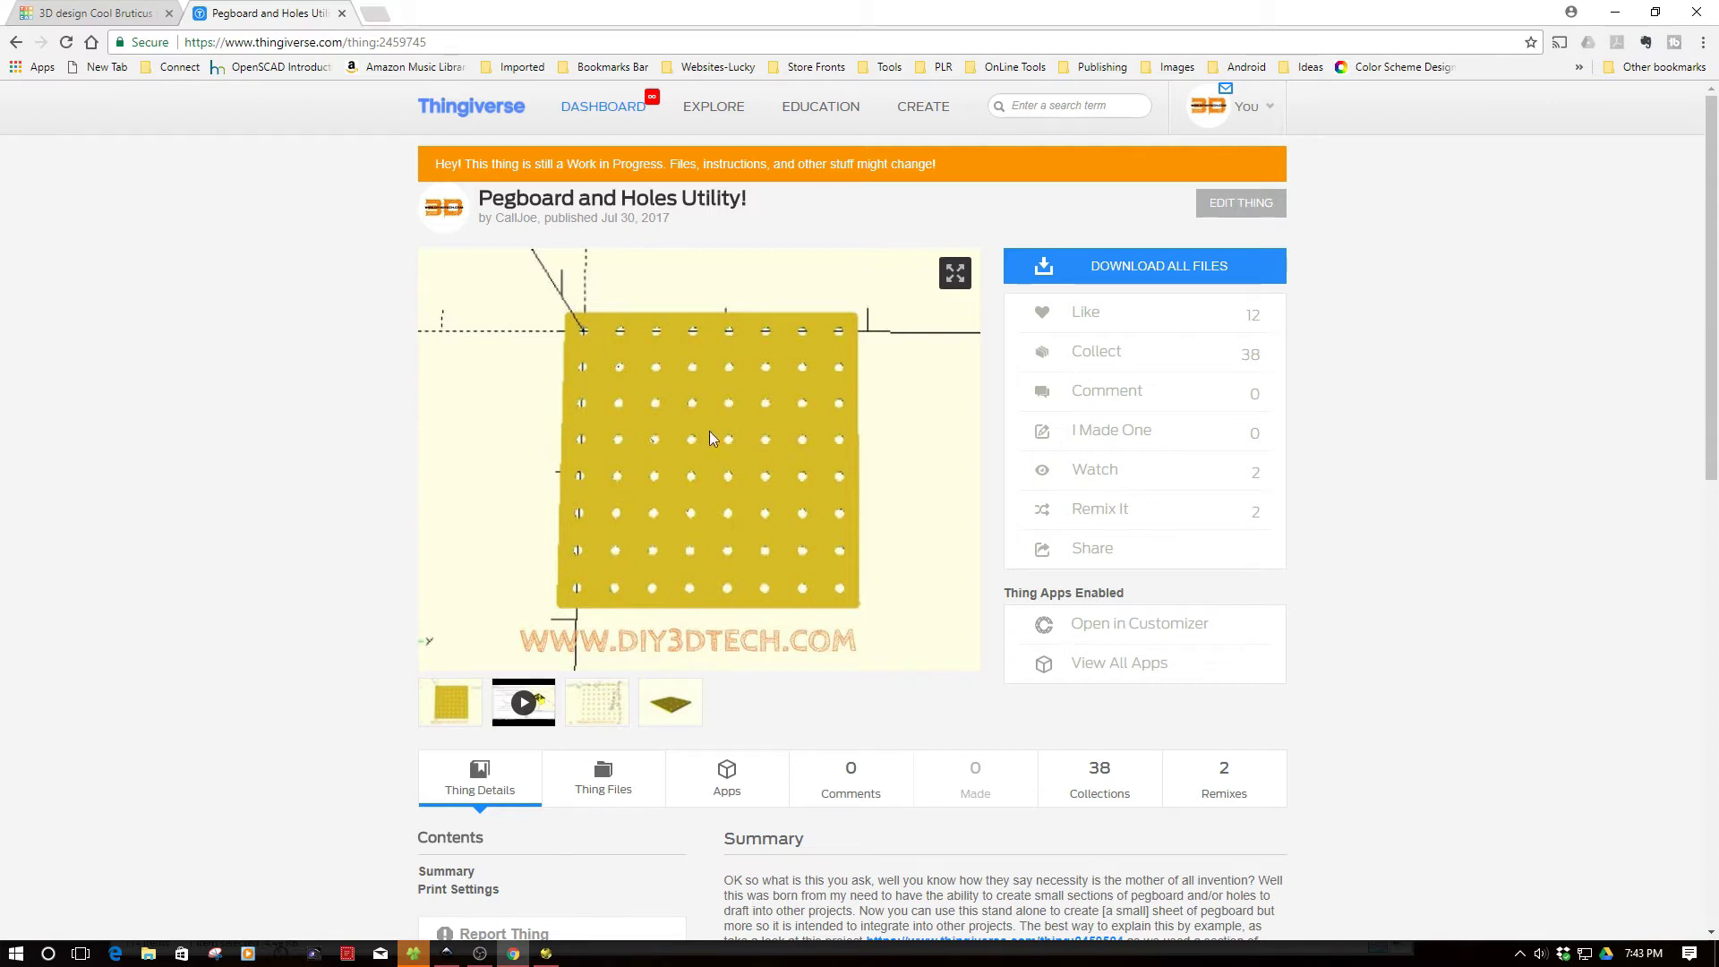
pyautogui.click(121, 14)
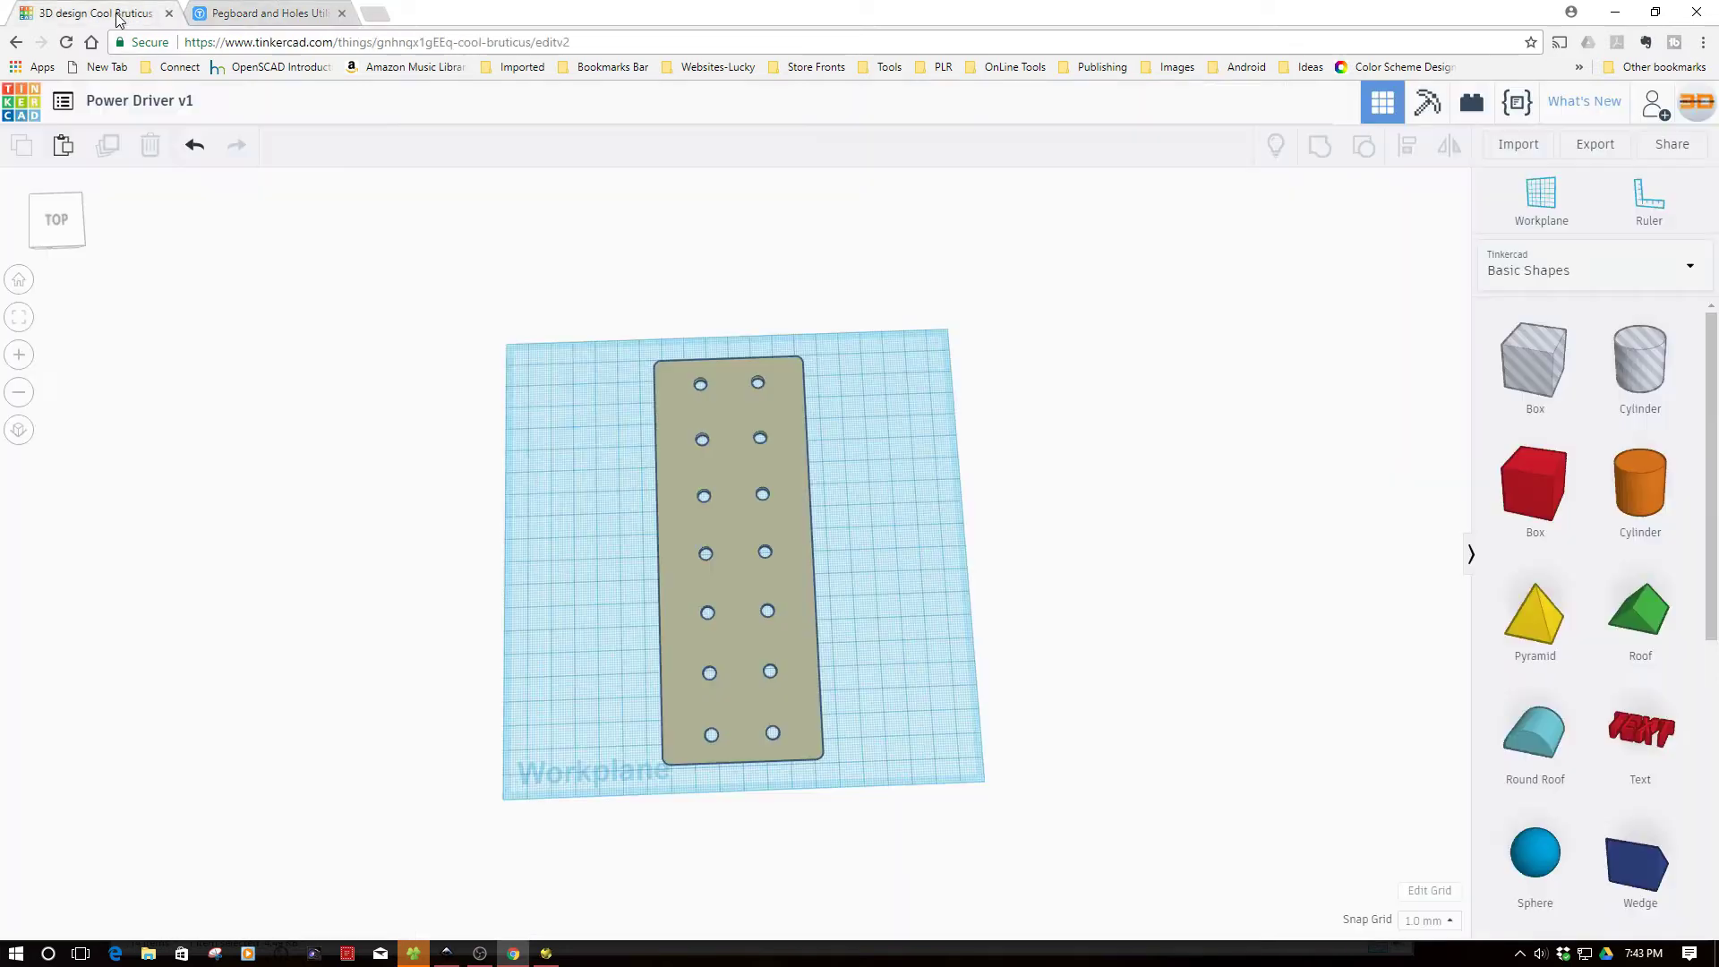
pyautogui.click(735, 455)
pyautogui.click(1497, 142)
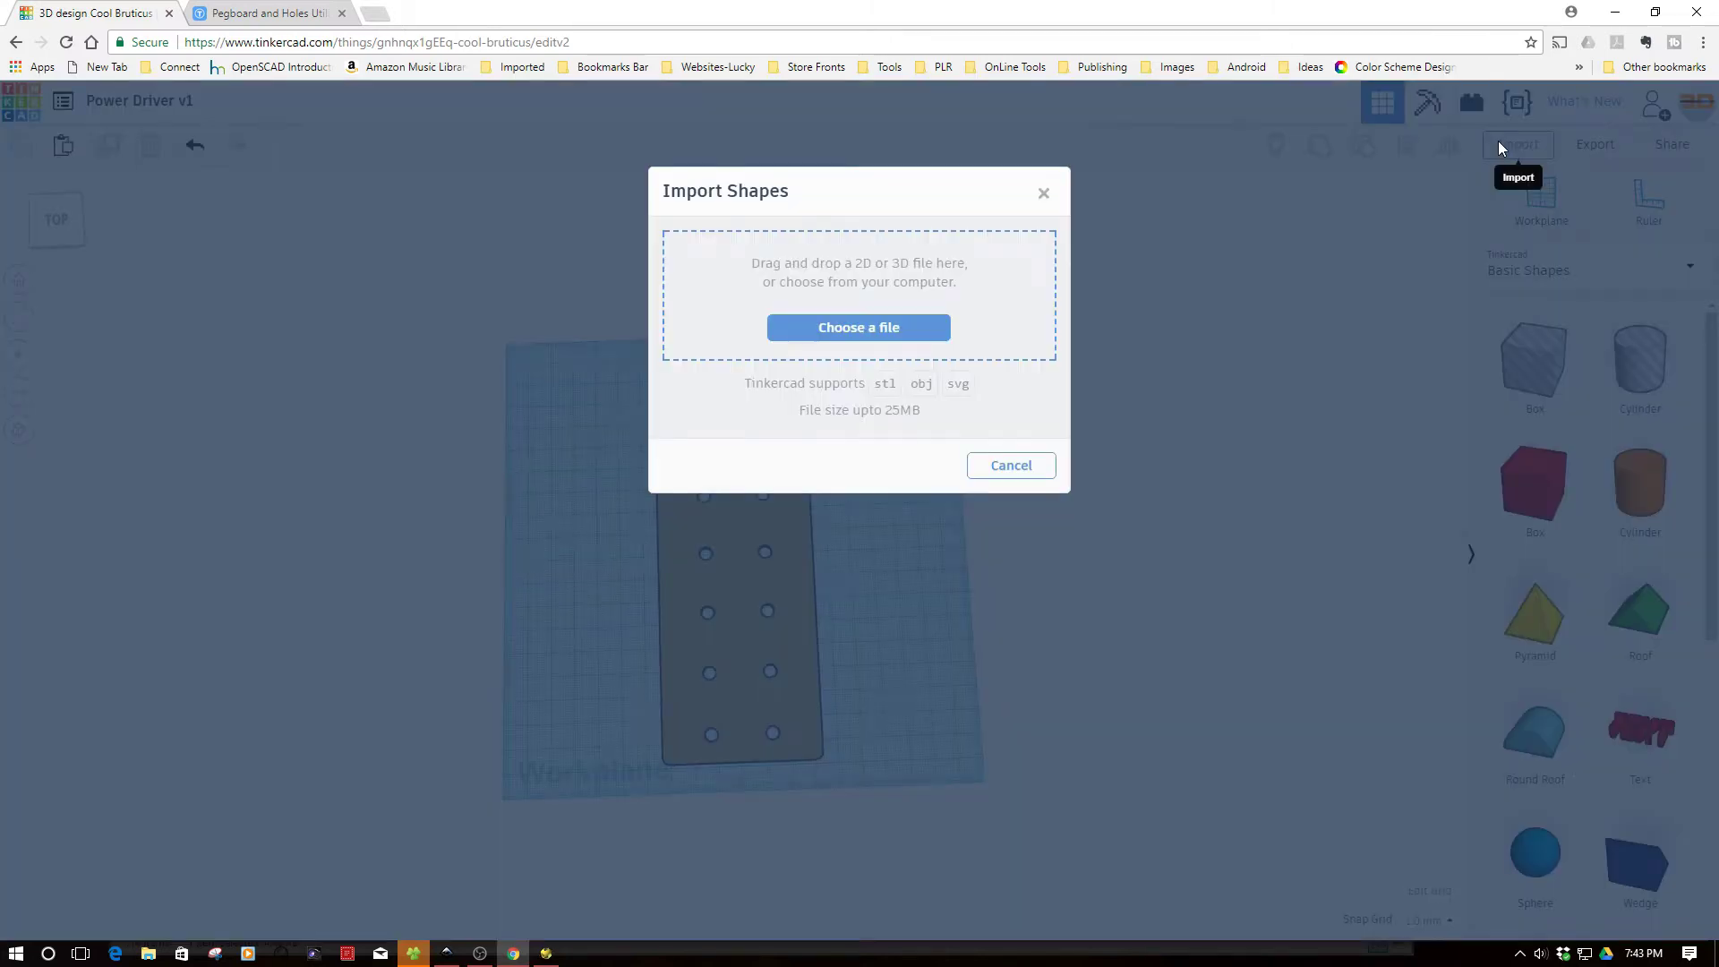
# - Import power driver 01.svg into the design with its length scaled to 500
pyautogui.click(910, 332)
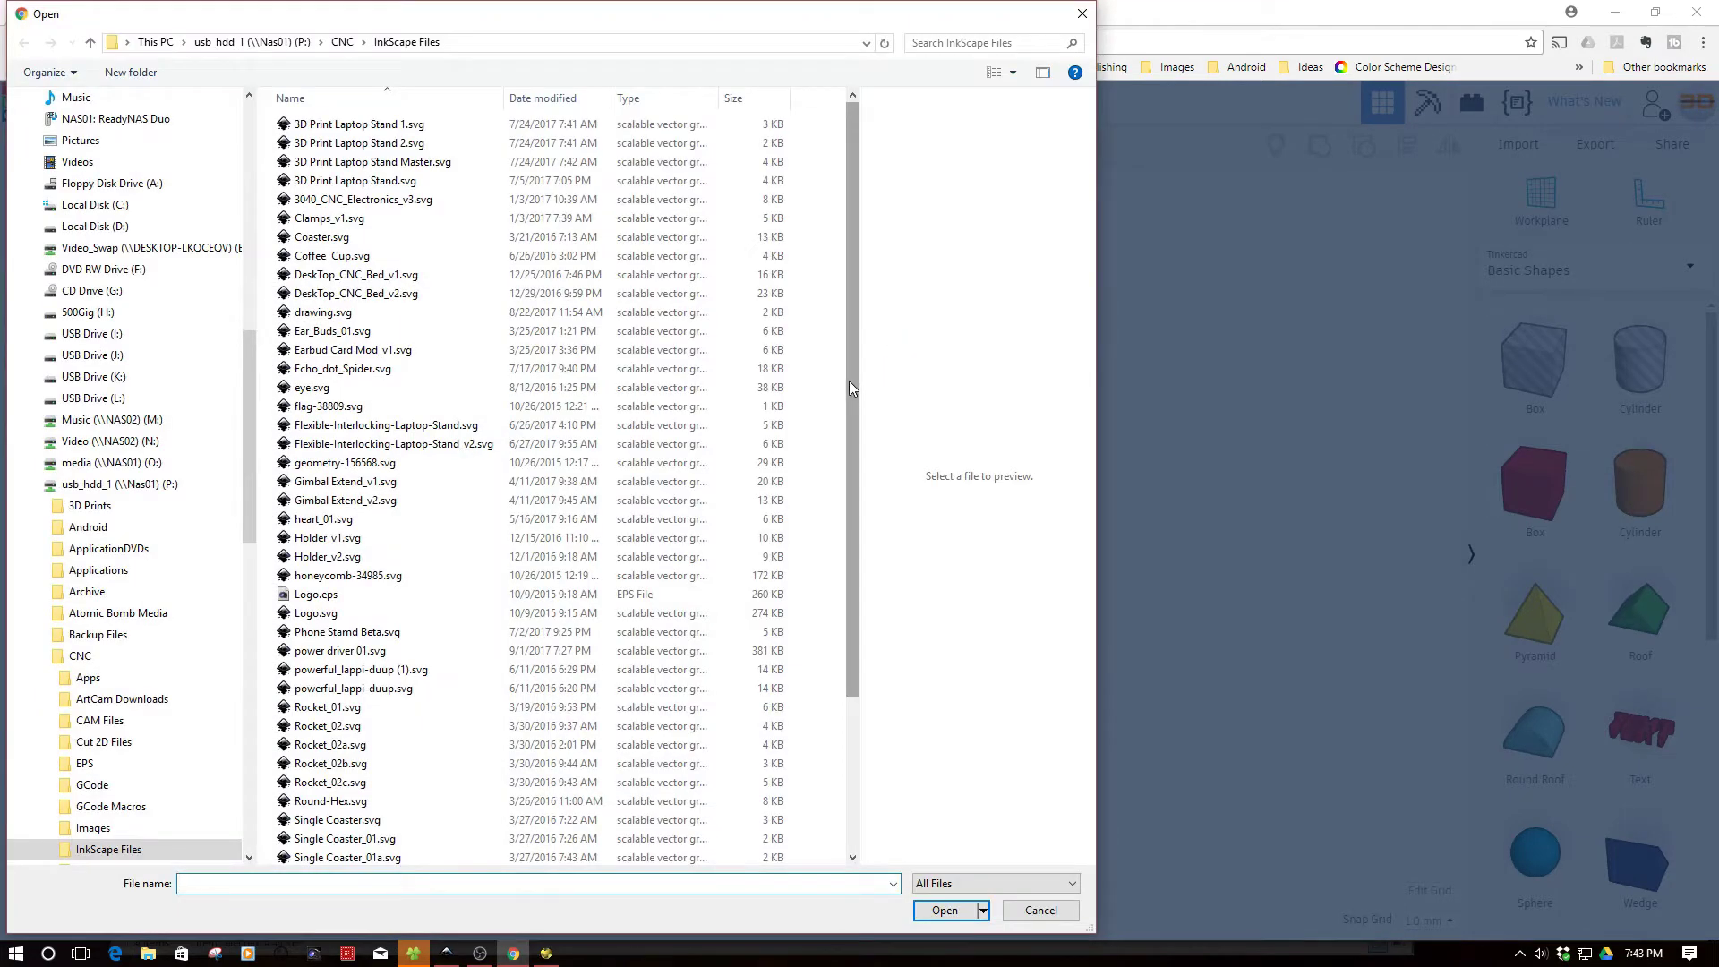
pyautogui.moveTo(849, 380); pyautogui.dragTo(851, 480)
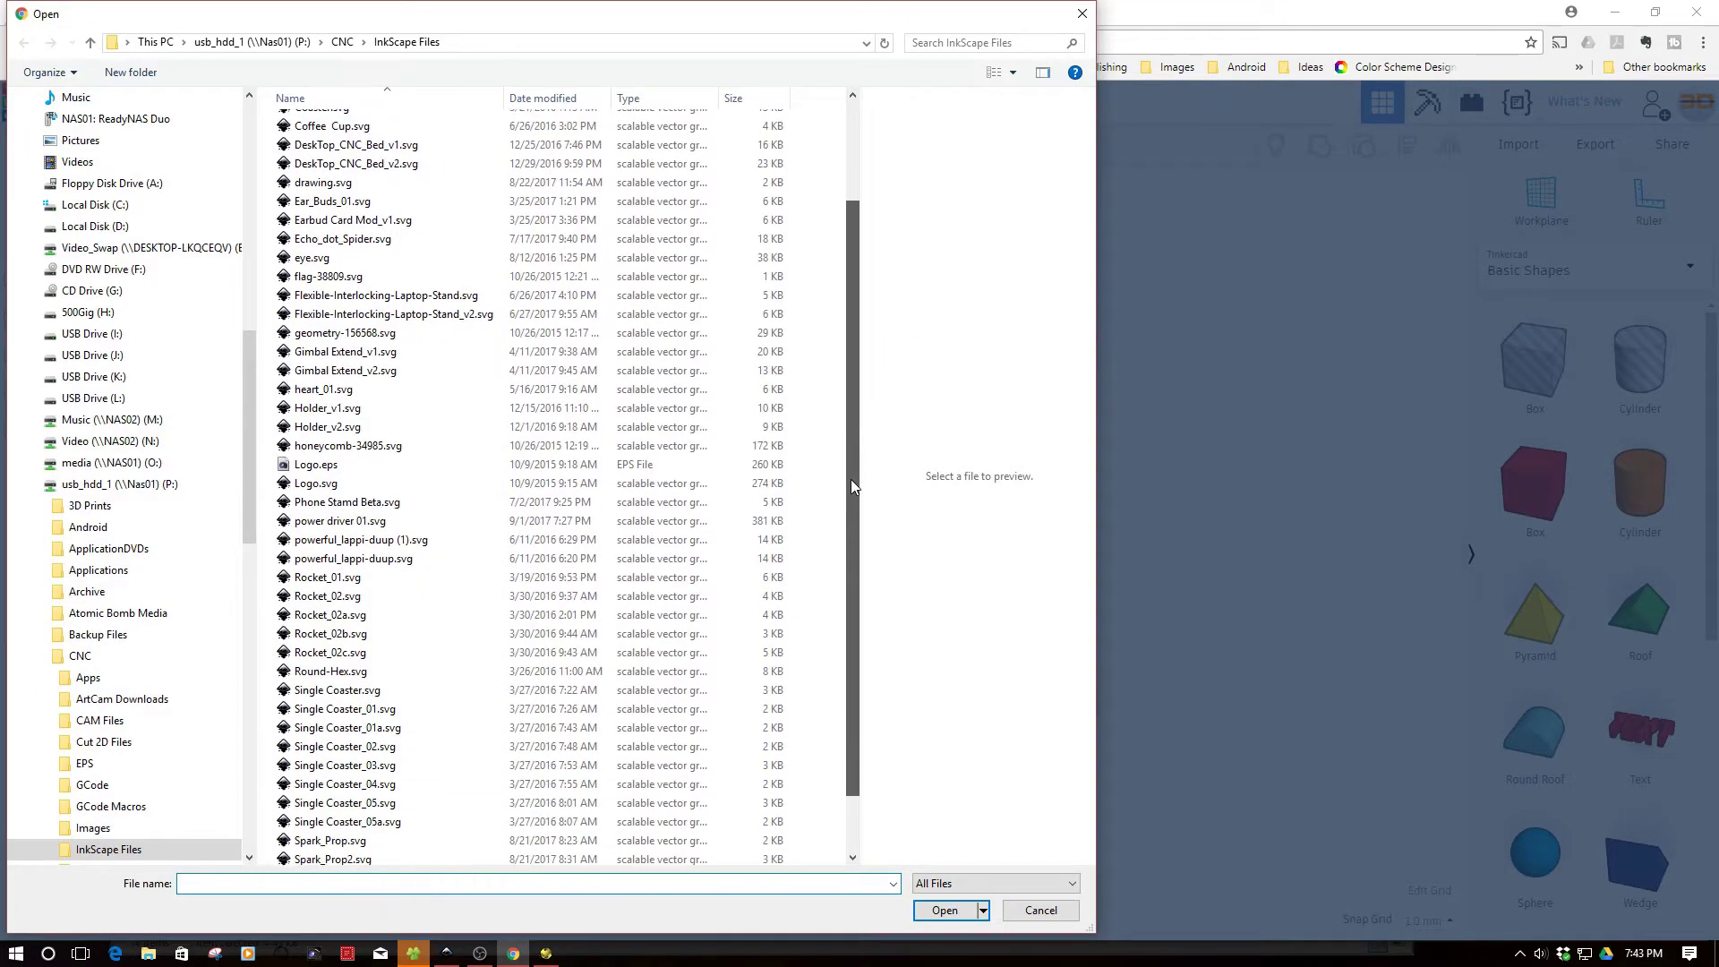
pyautogui.click(343, 521)
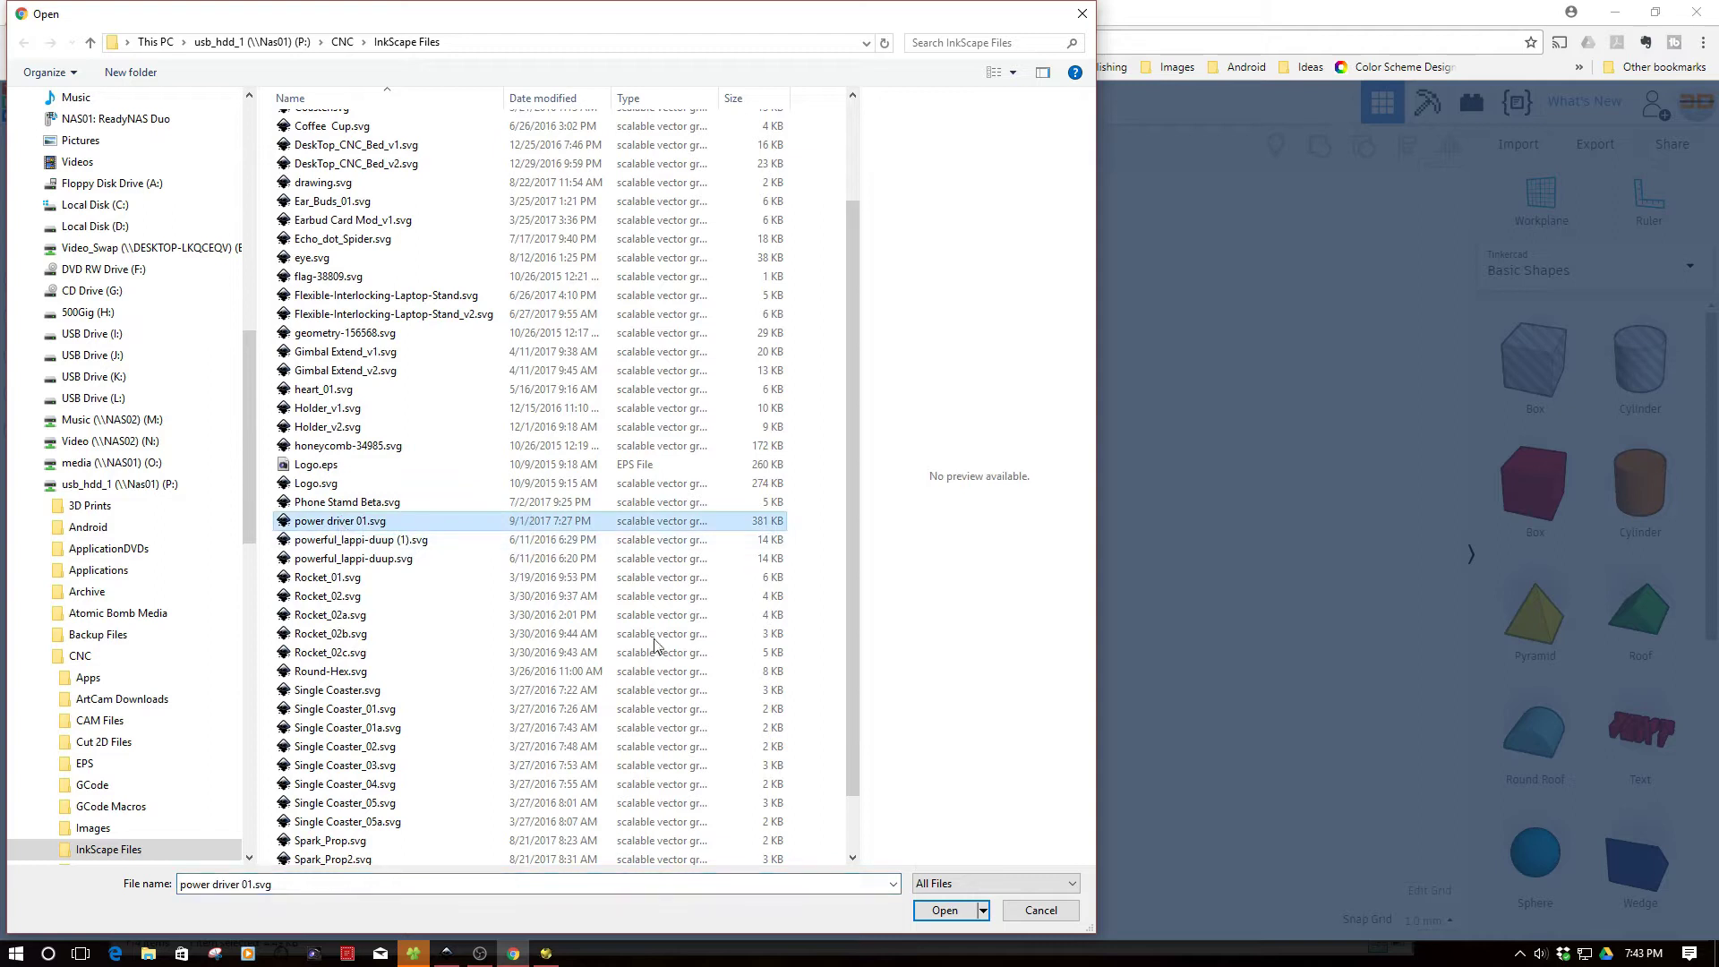
pyautogui.click(942, 913)
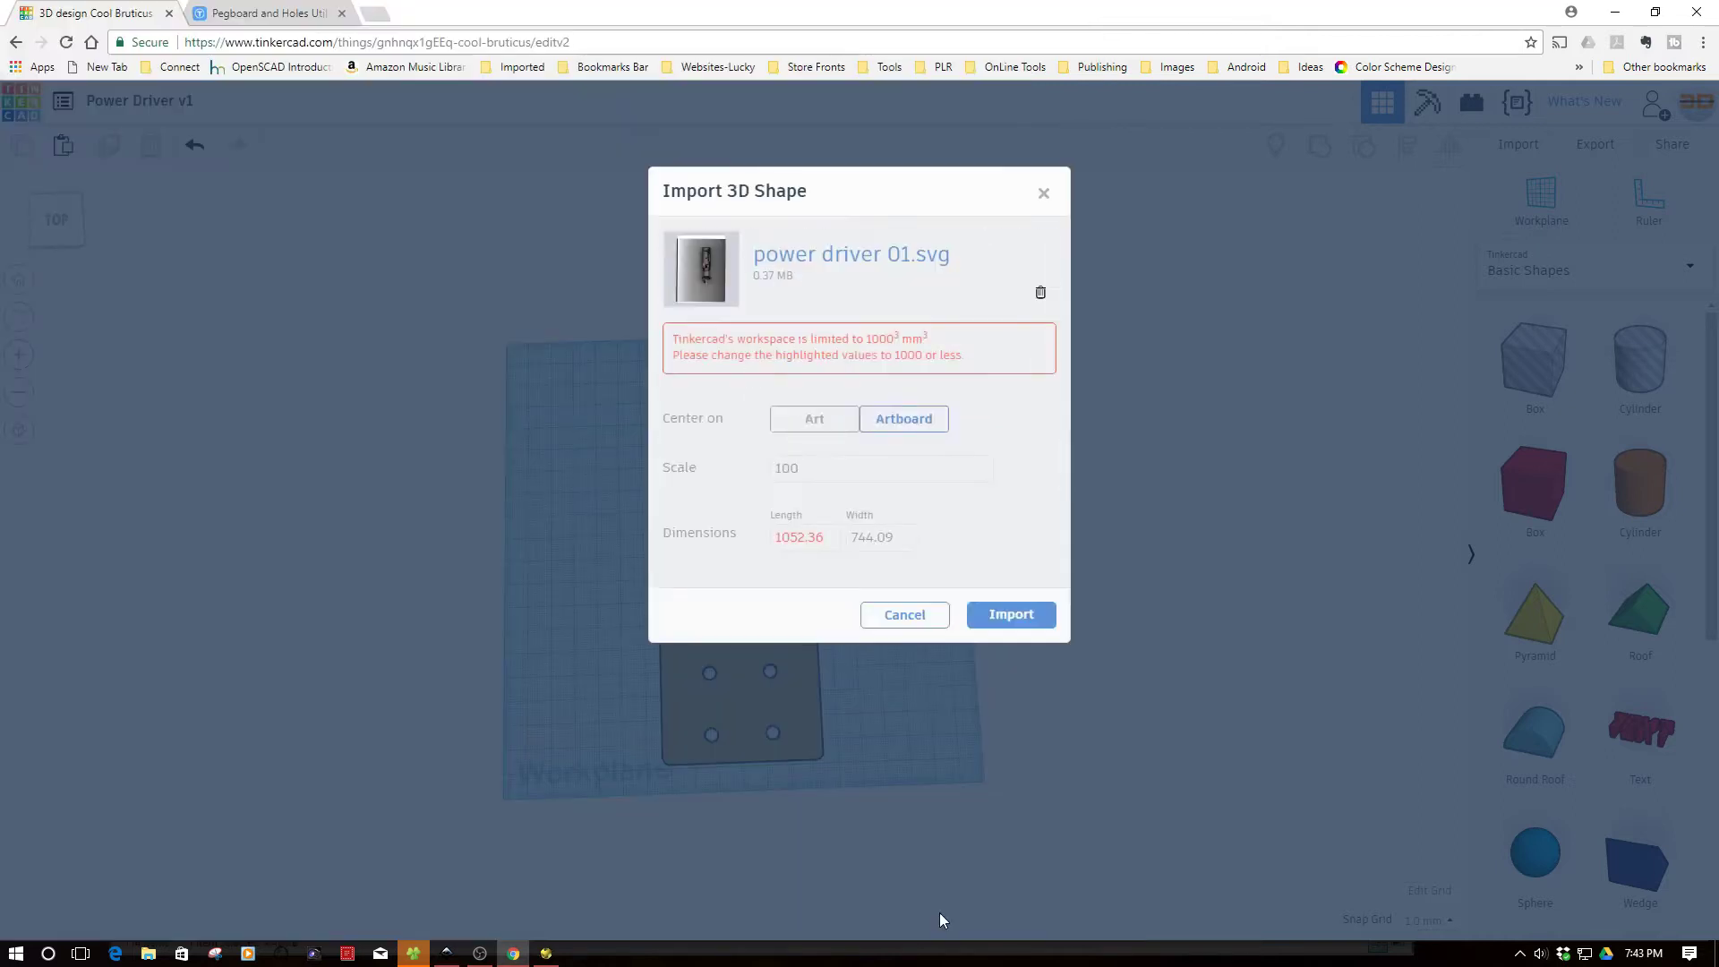
pyautogui.moveTo(825, 537); pyautogui.dragTo(743, 542)
pyautogui.write('500')
pyautogui.click(874, 536)
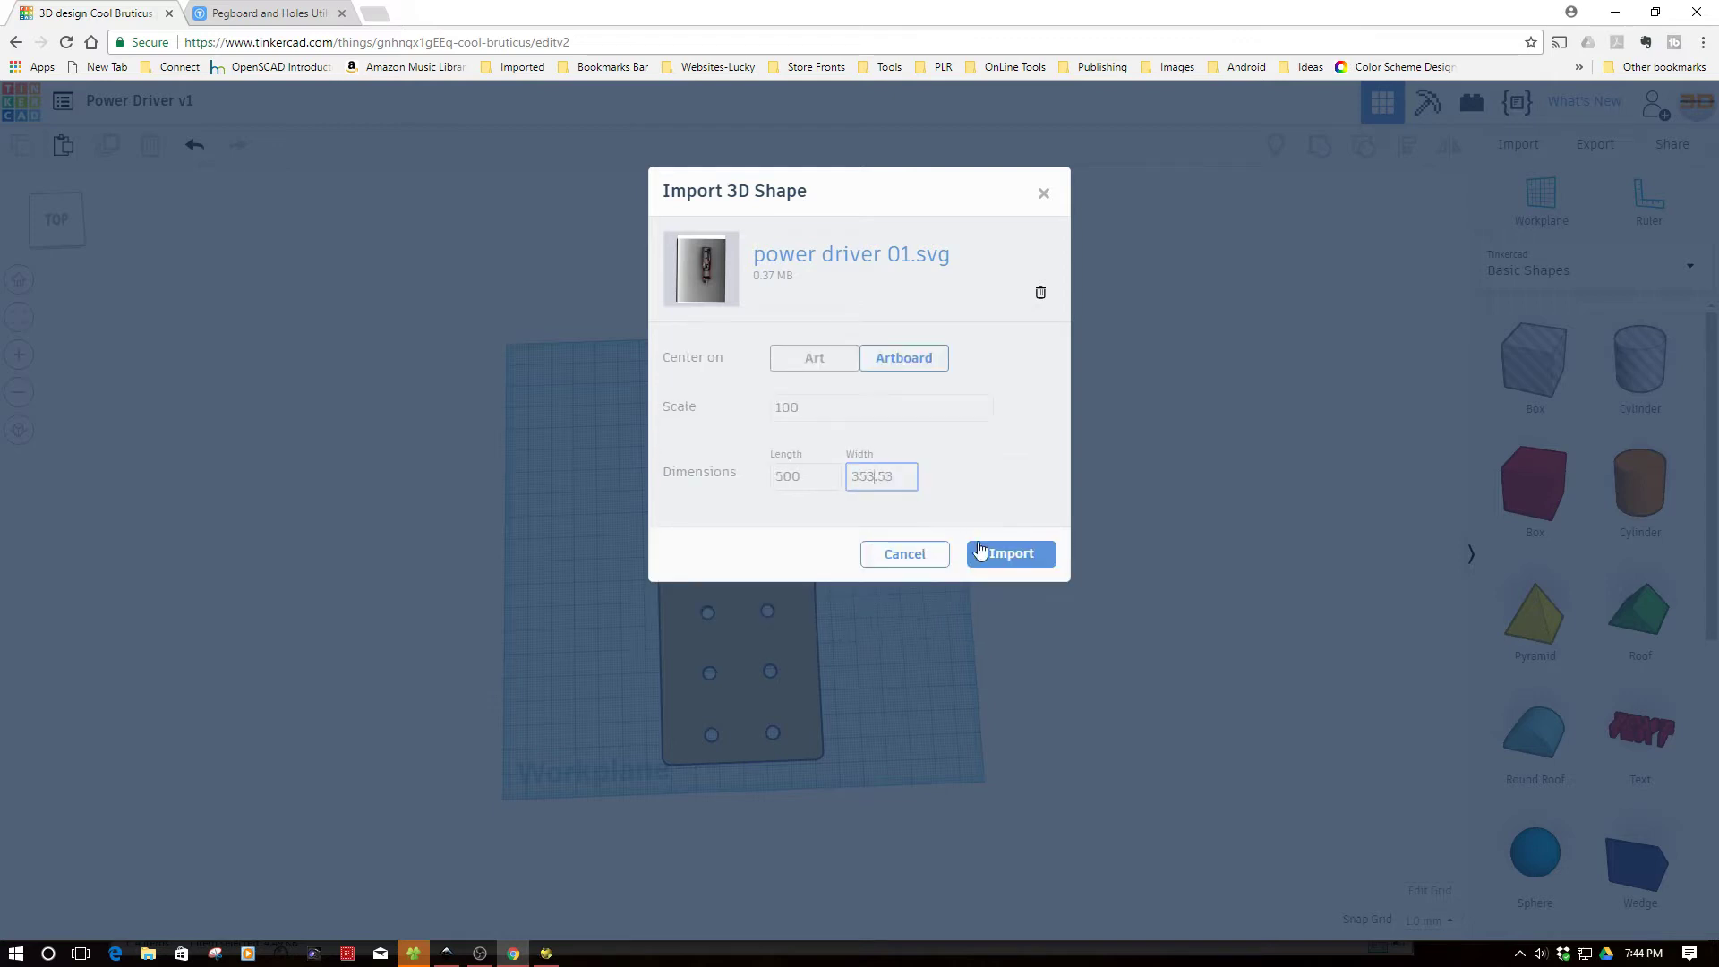
pyautogui.click(1022, 554)
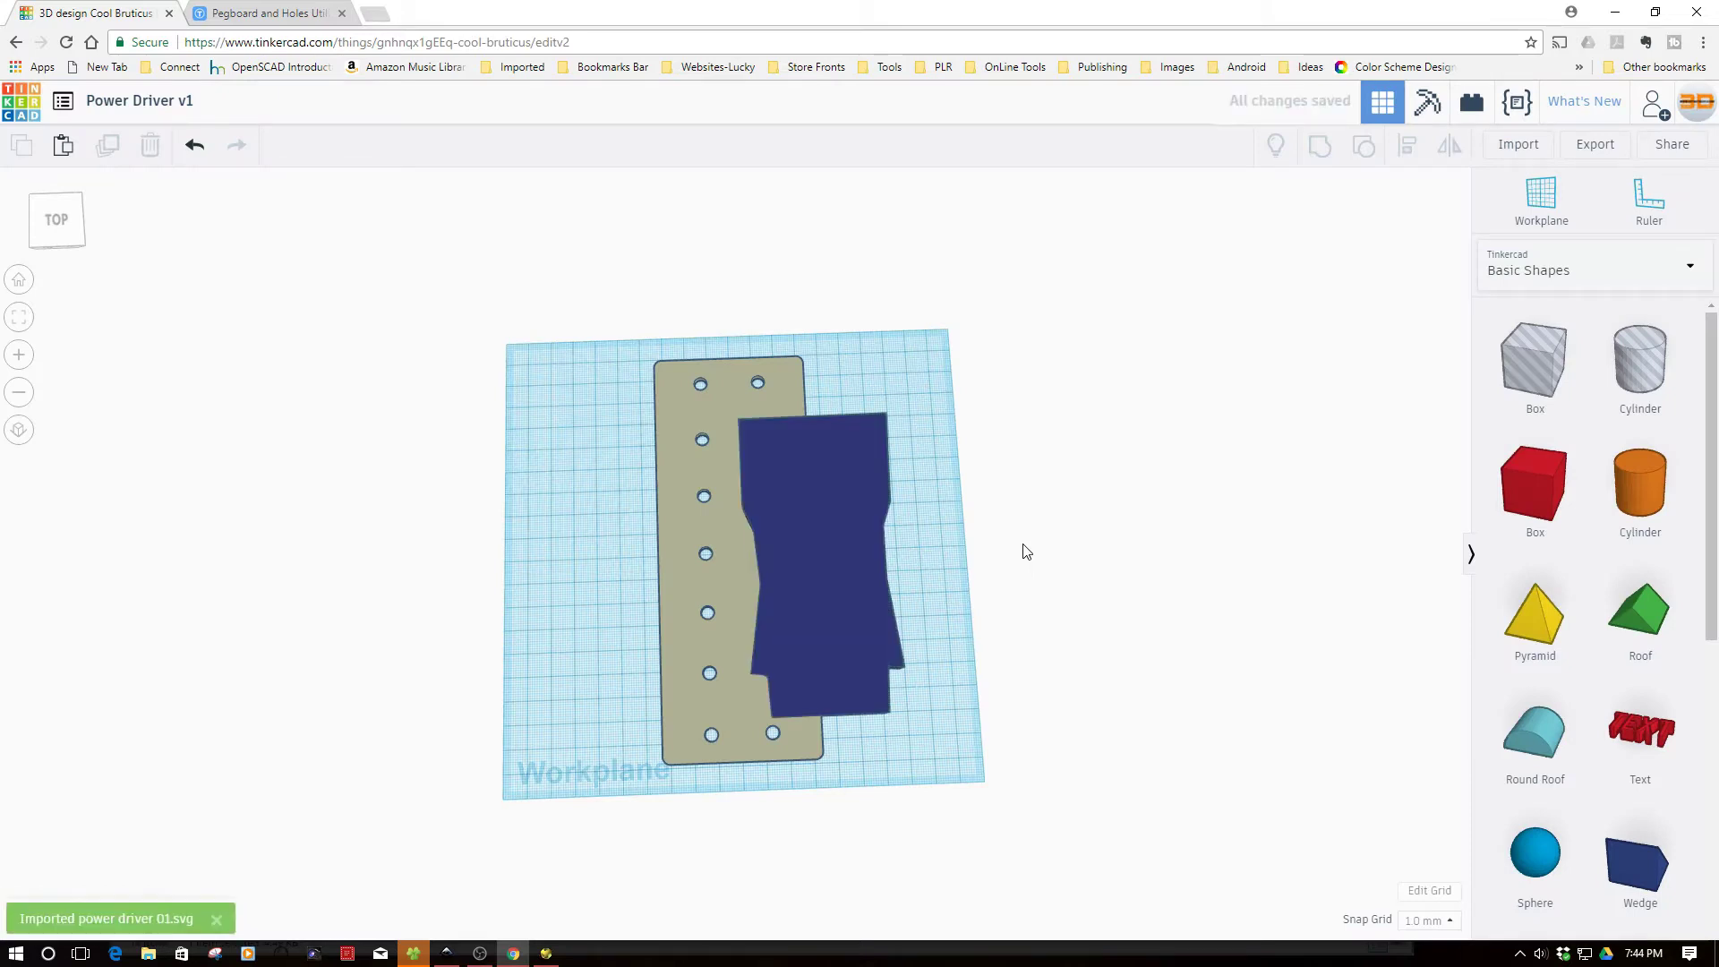
# - Move the driver shape beside the plate and set its width to 39 mm
pyautogui.moveTo(811, 604); pyautogui.dragTo(917, 583)
pyautogui.moveTo(908, 744); pyautogui.dragTo(873, 609, button='right')
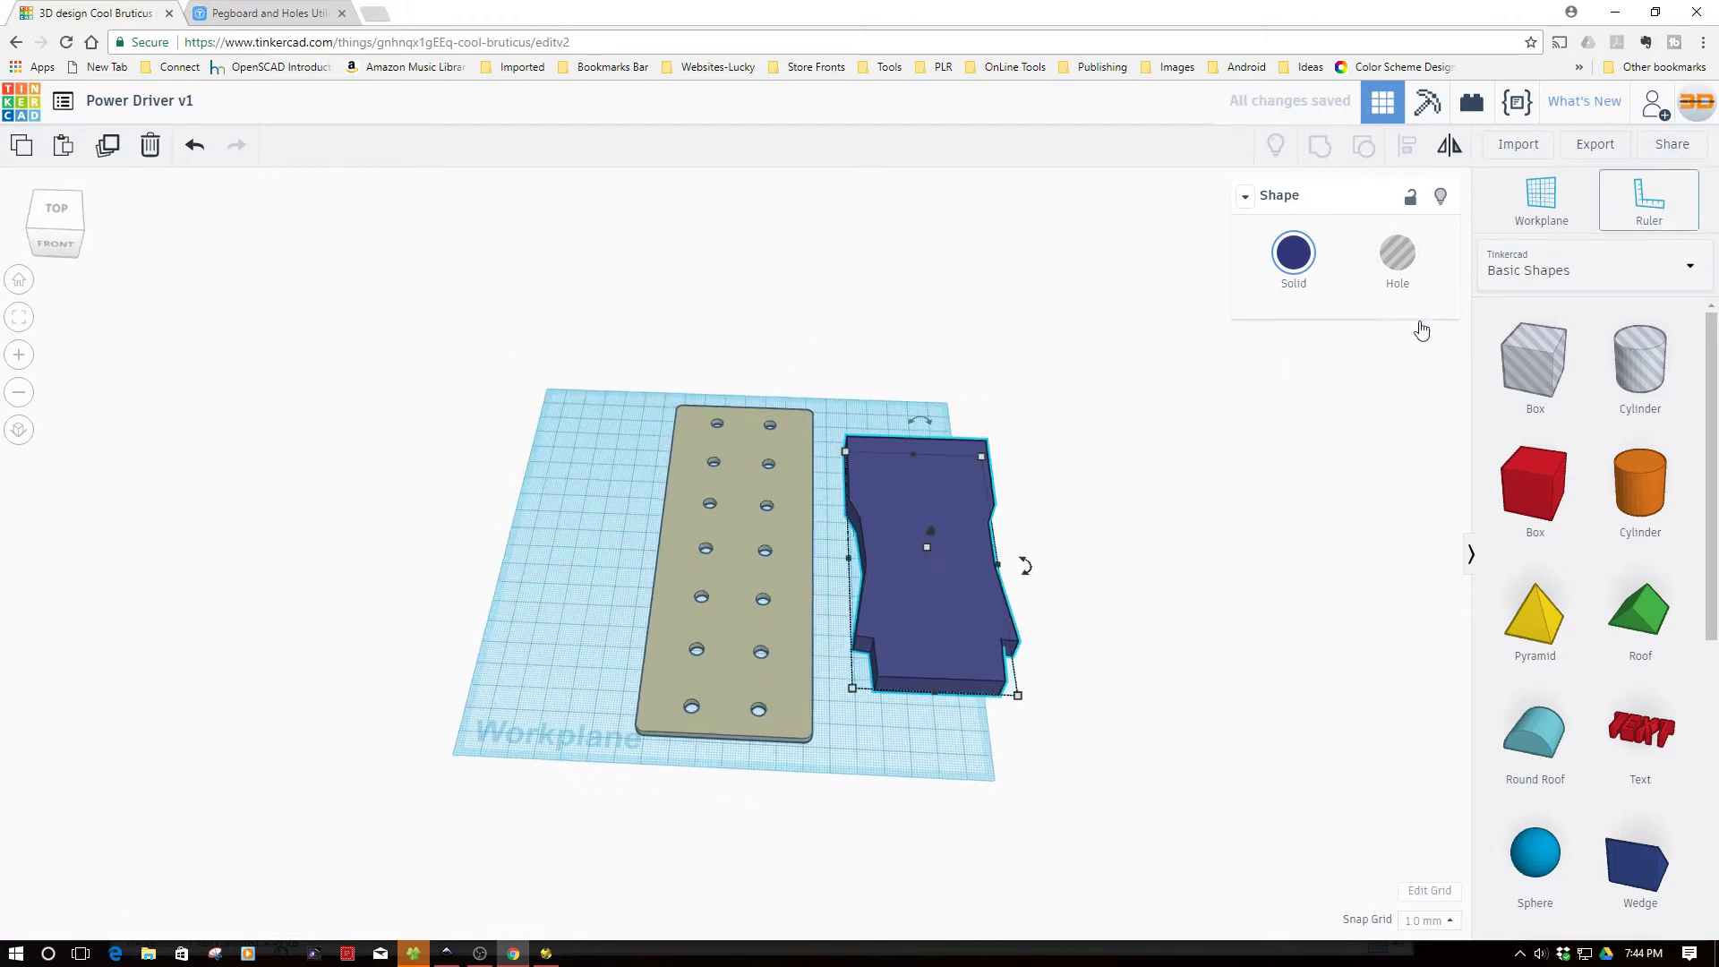
pyautogui.click(830, 691)
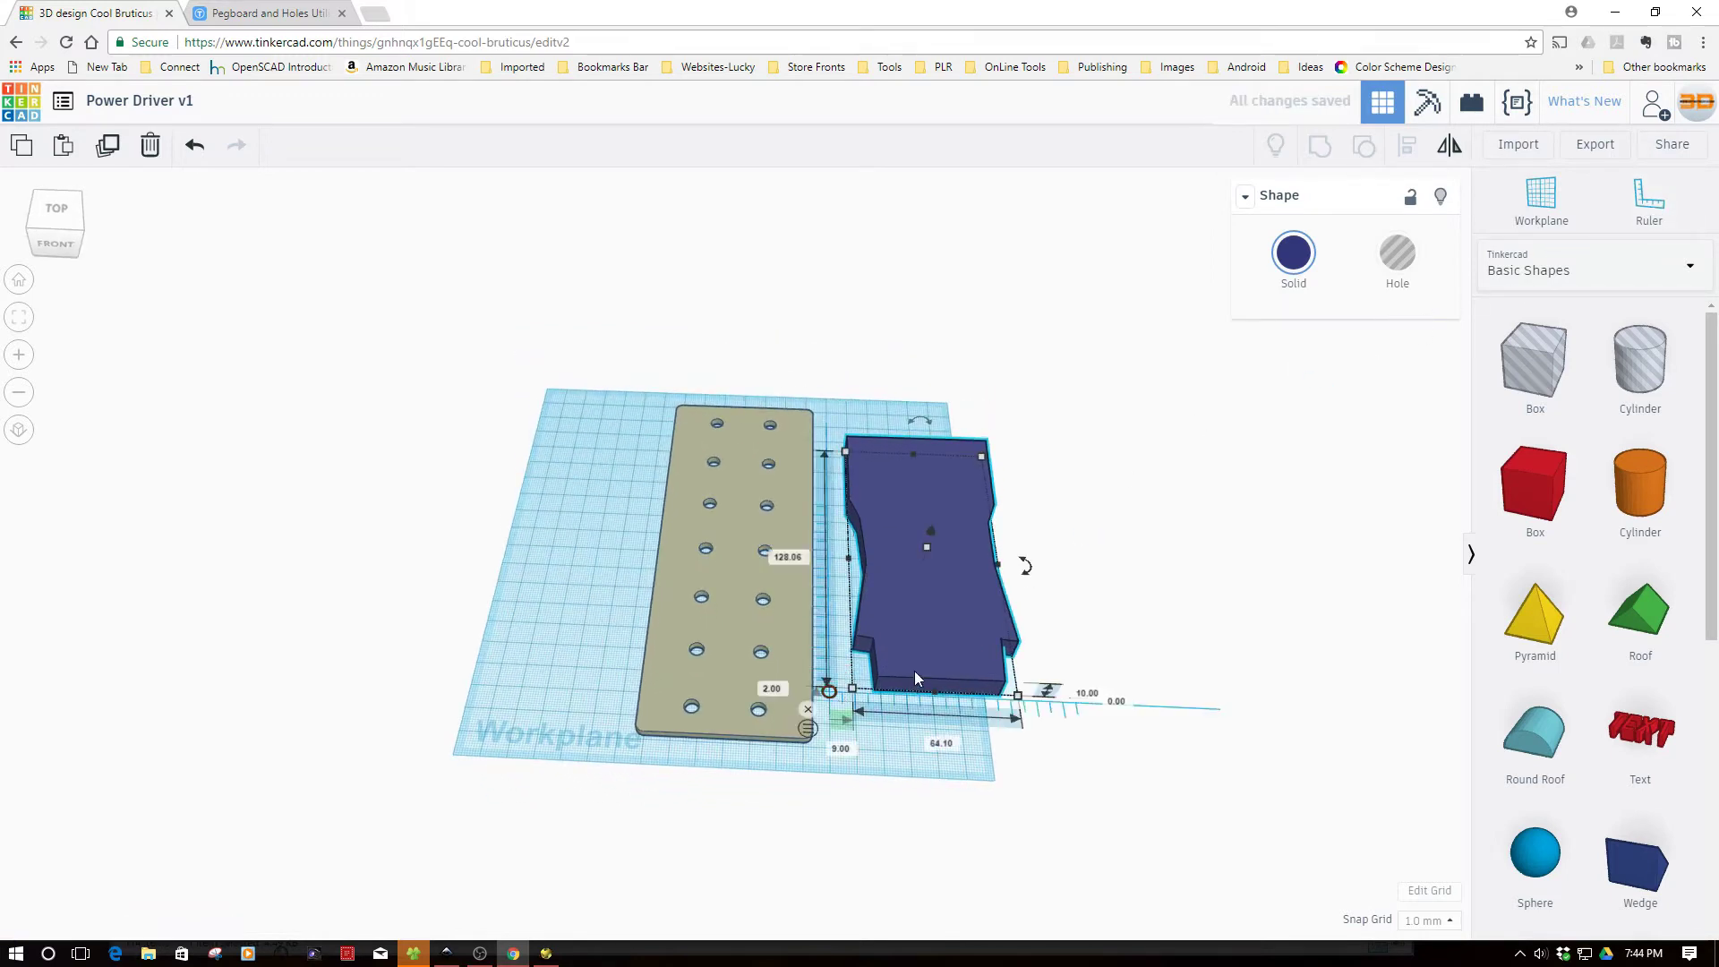
pyautogui.click(941, 744)
pyautogui.write('3')
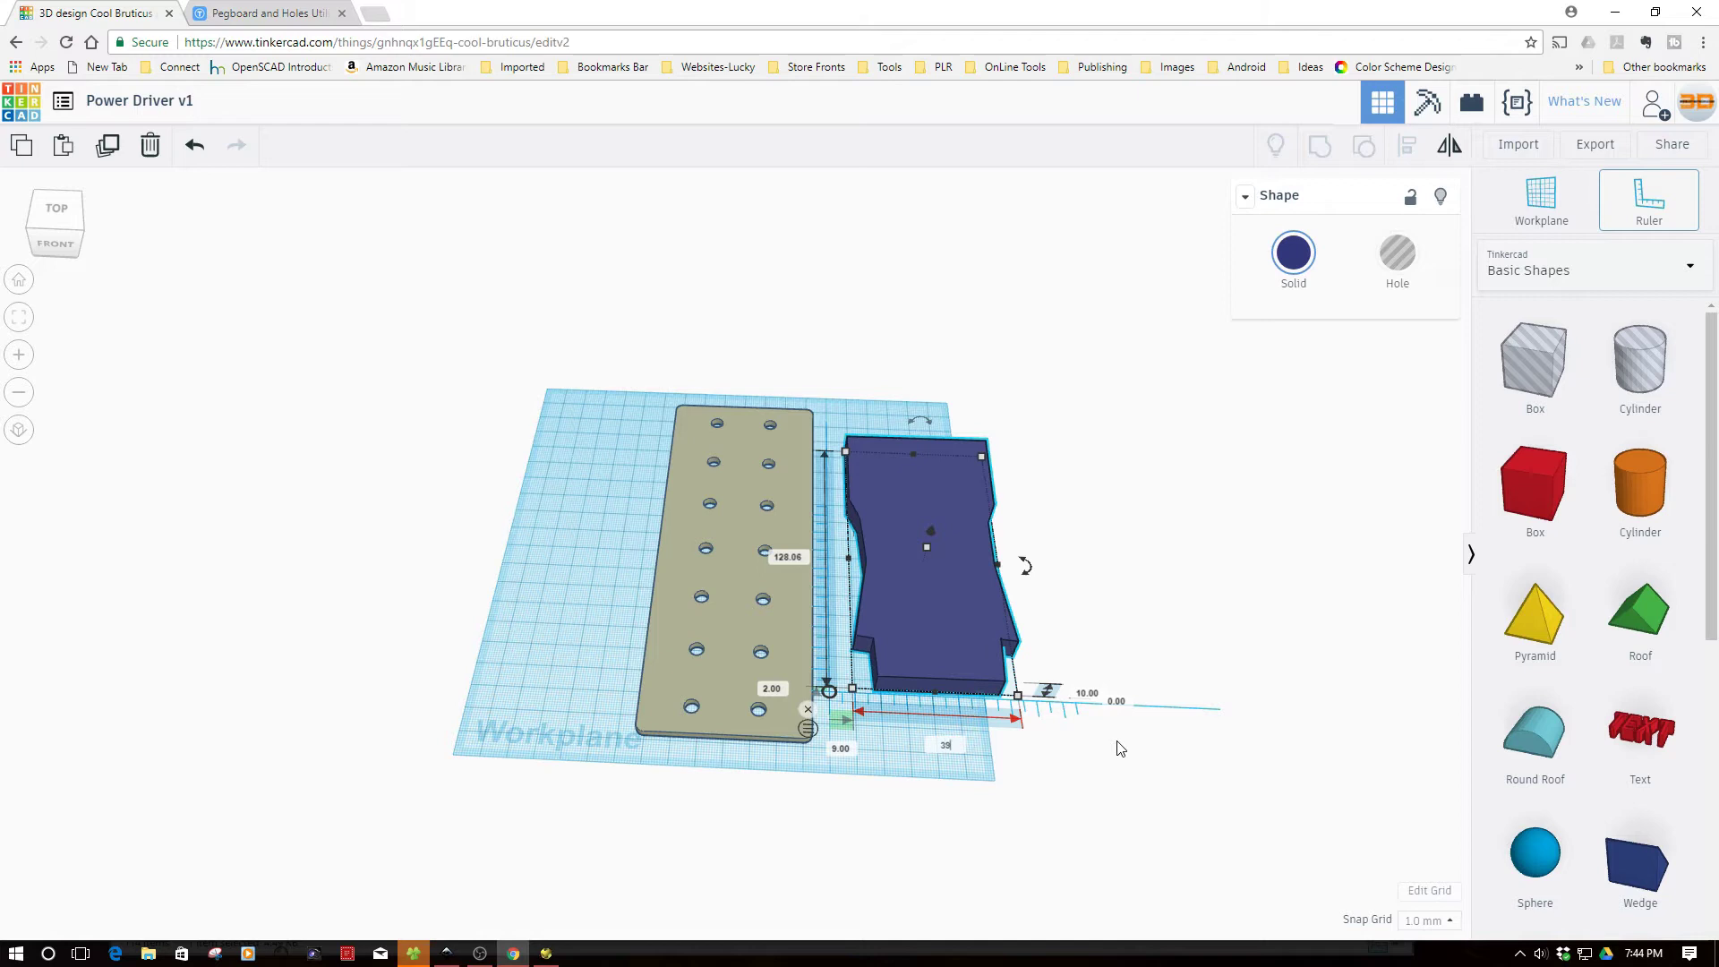
pyautogui.write('9')
pyautogui.press('Return')
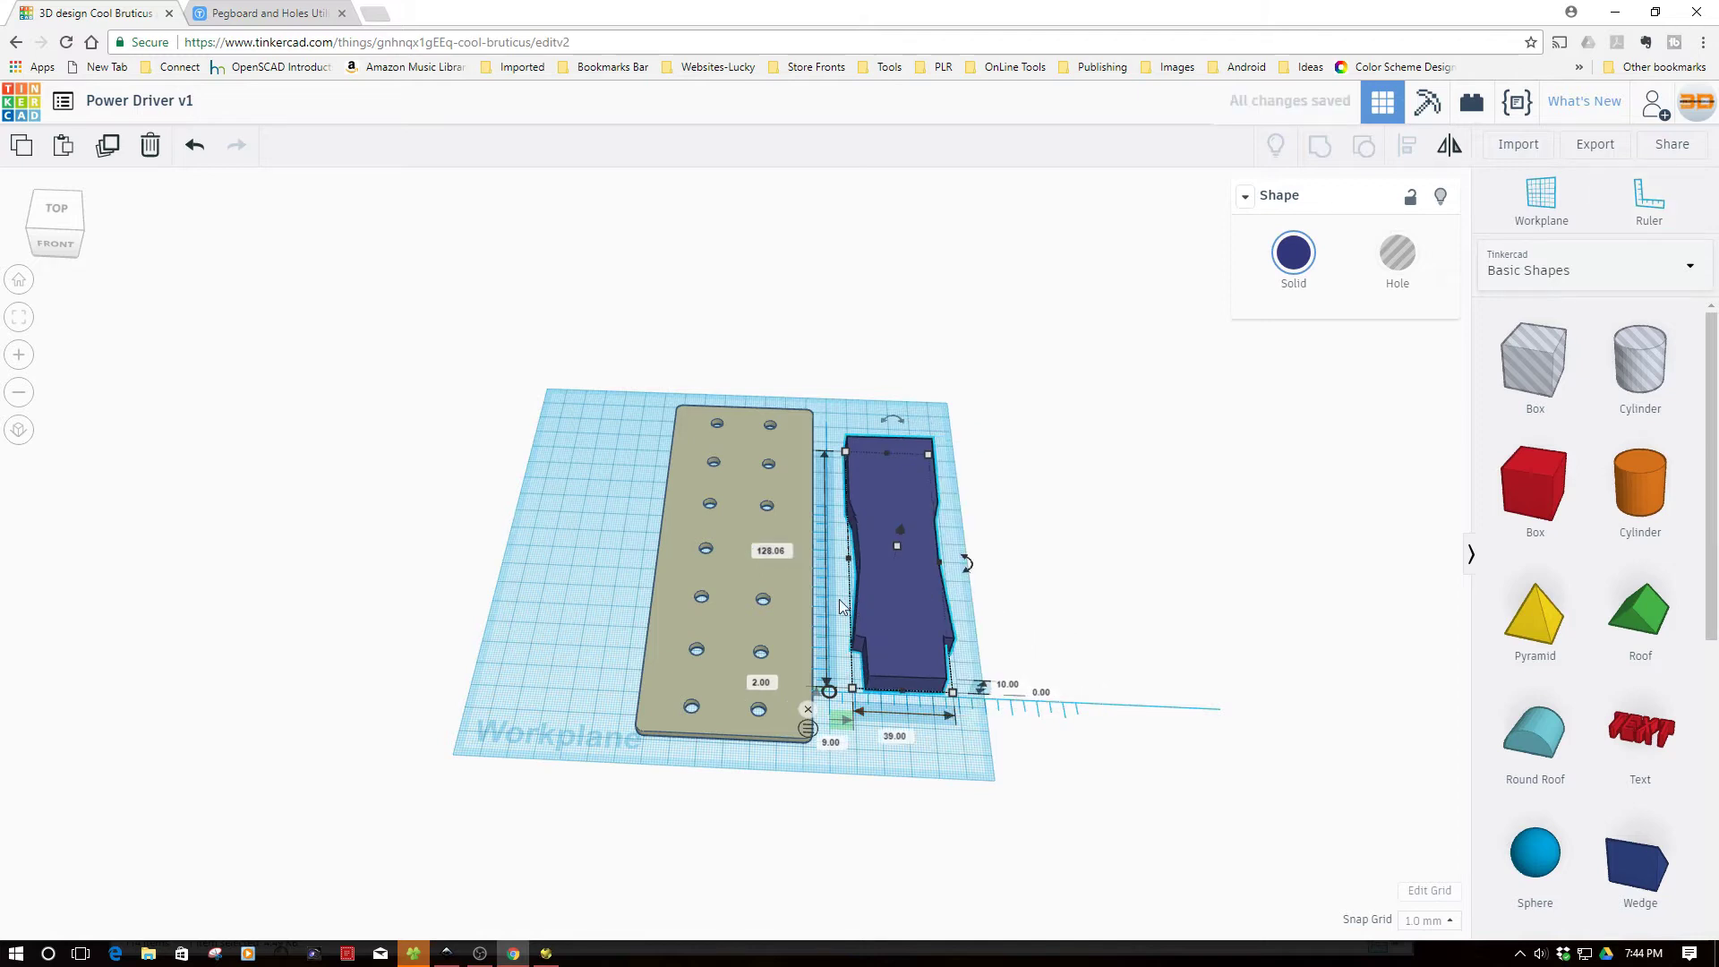
# - Set the driver shape's length to 76.94 mm, checked against Inkscape, and height to 45 mm
pyautogui.click(784, 554)
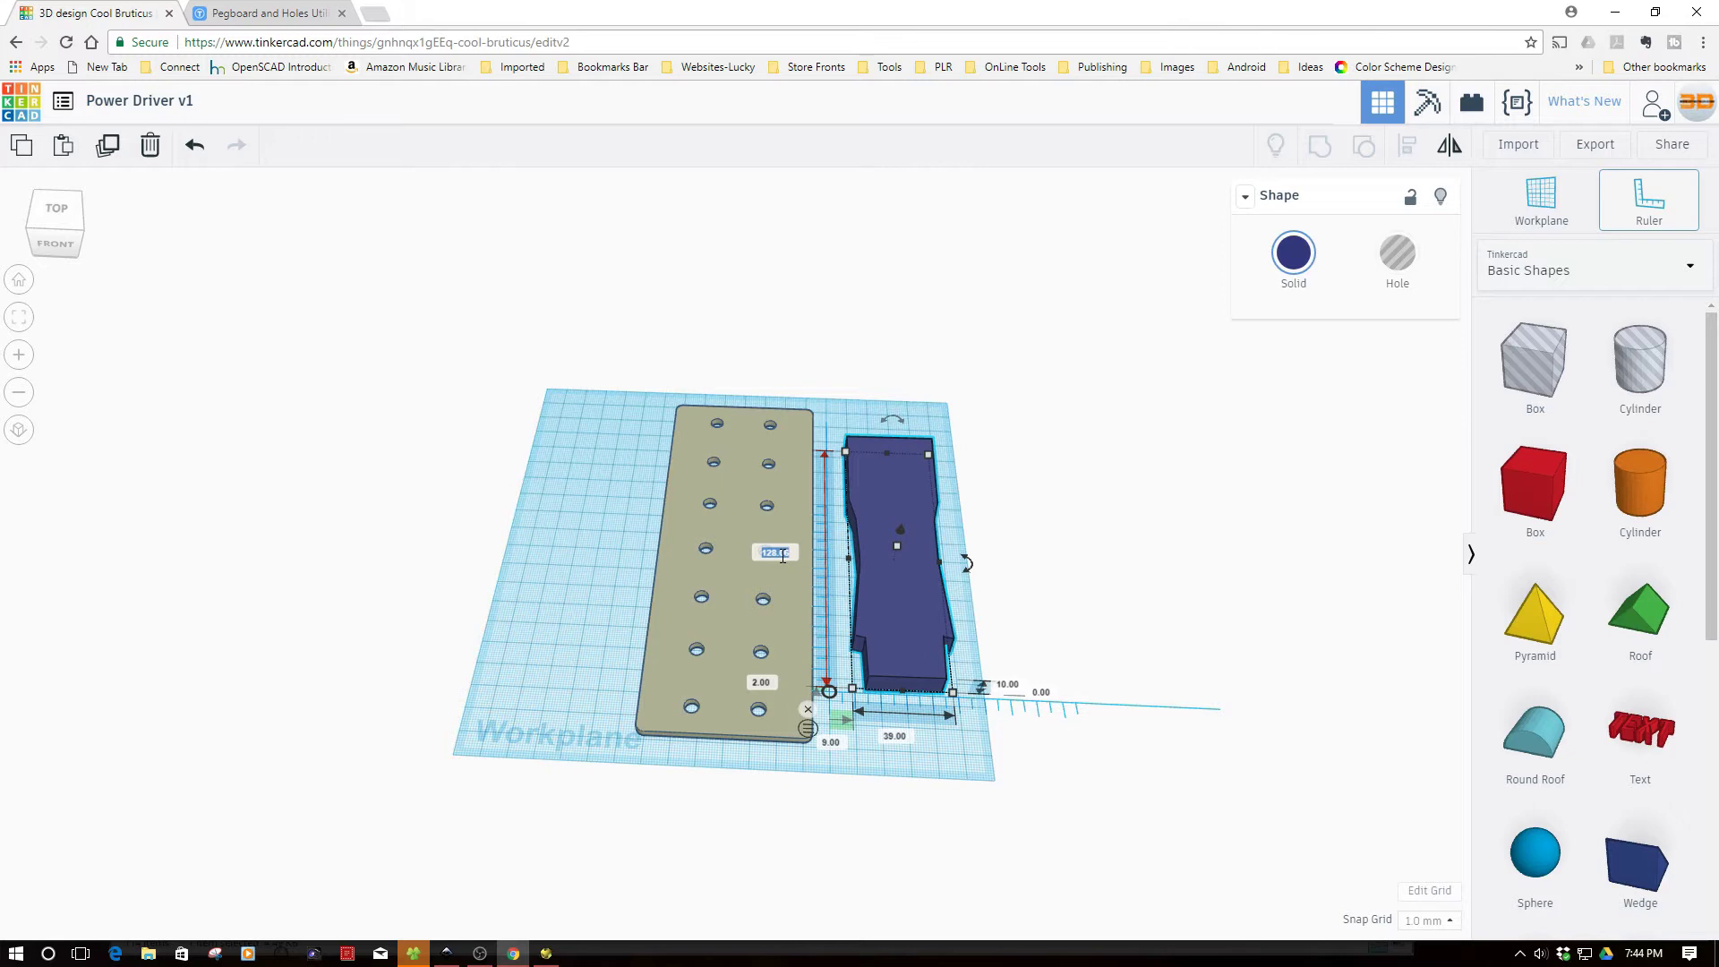
pyautogui.click(445, 953)
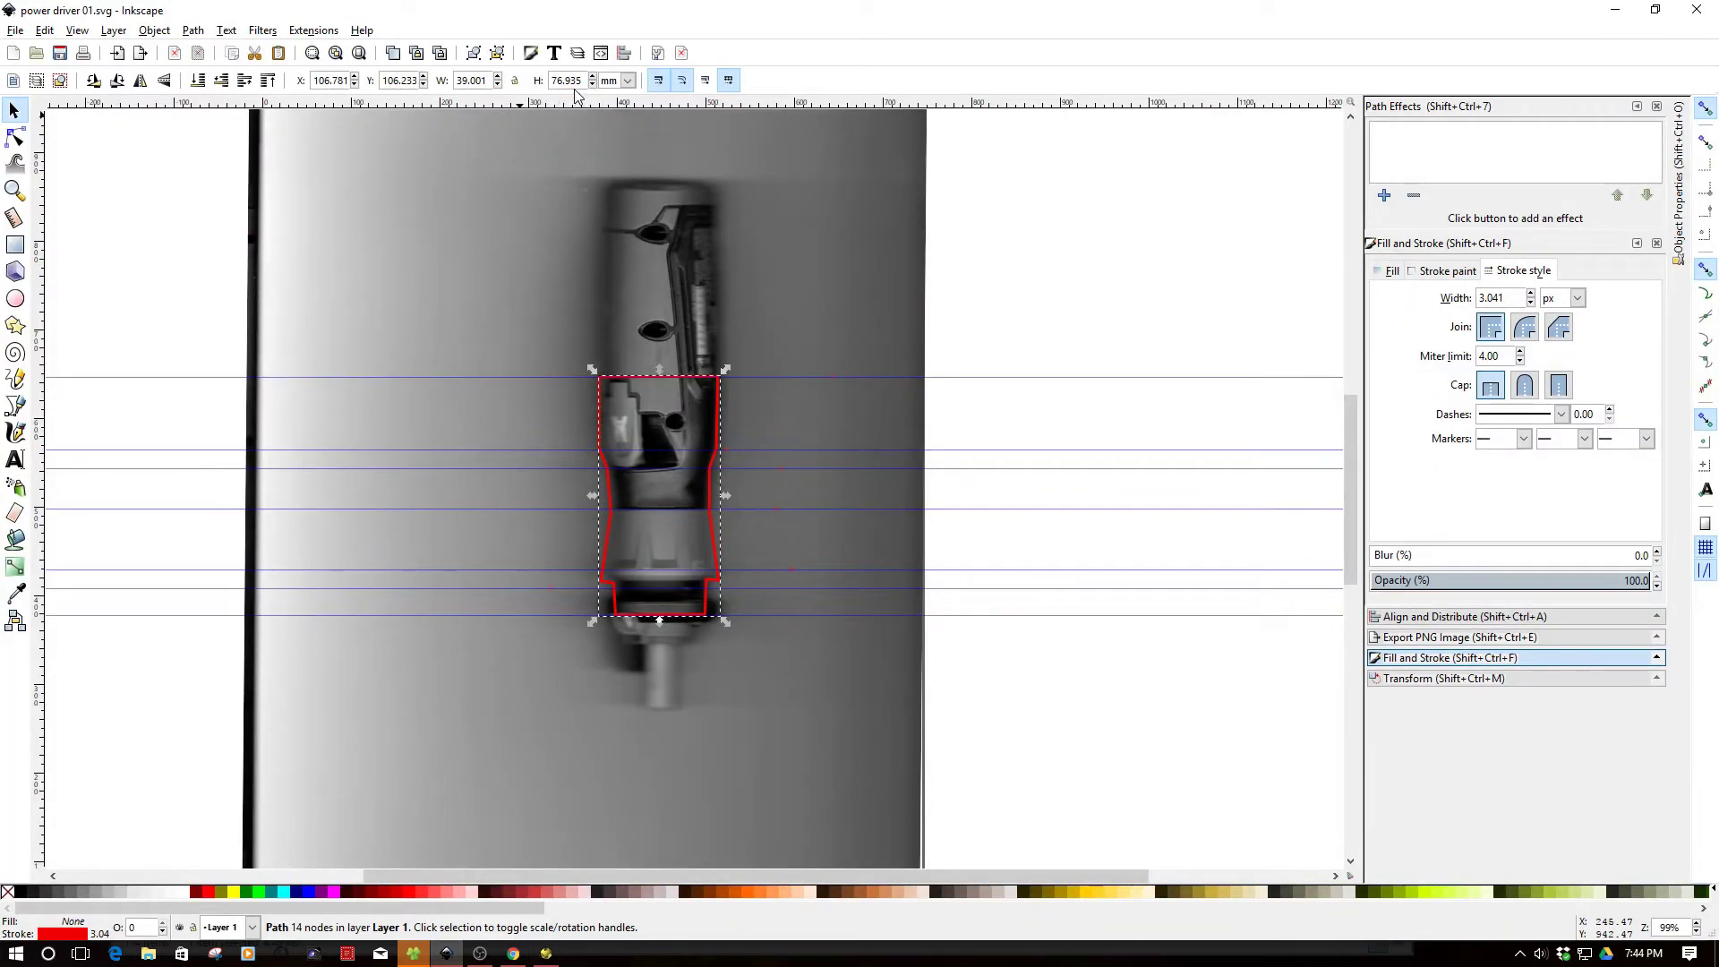
pyautogui.click(1616, 16)
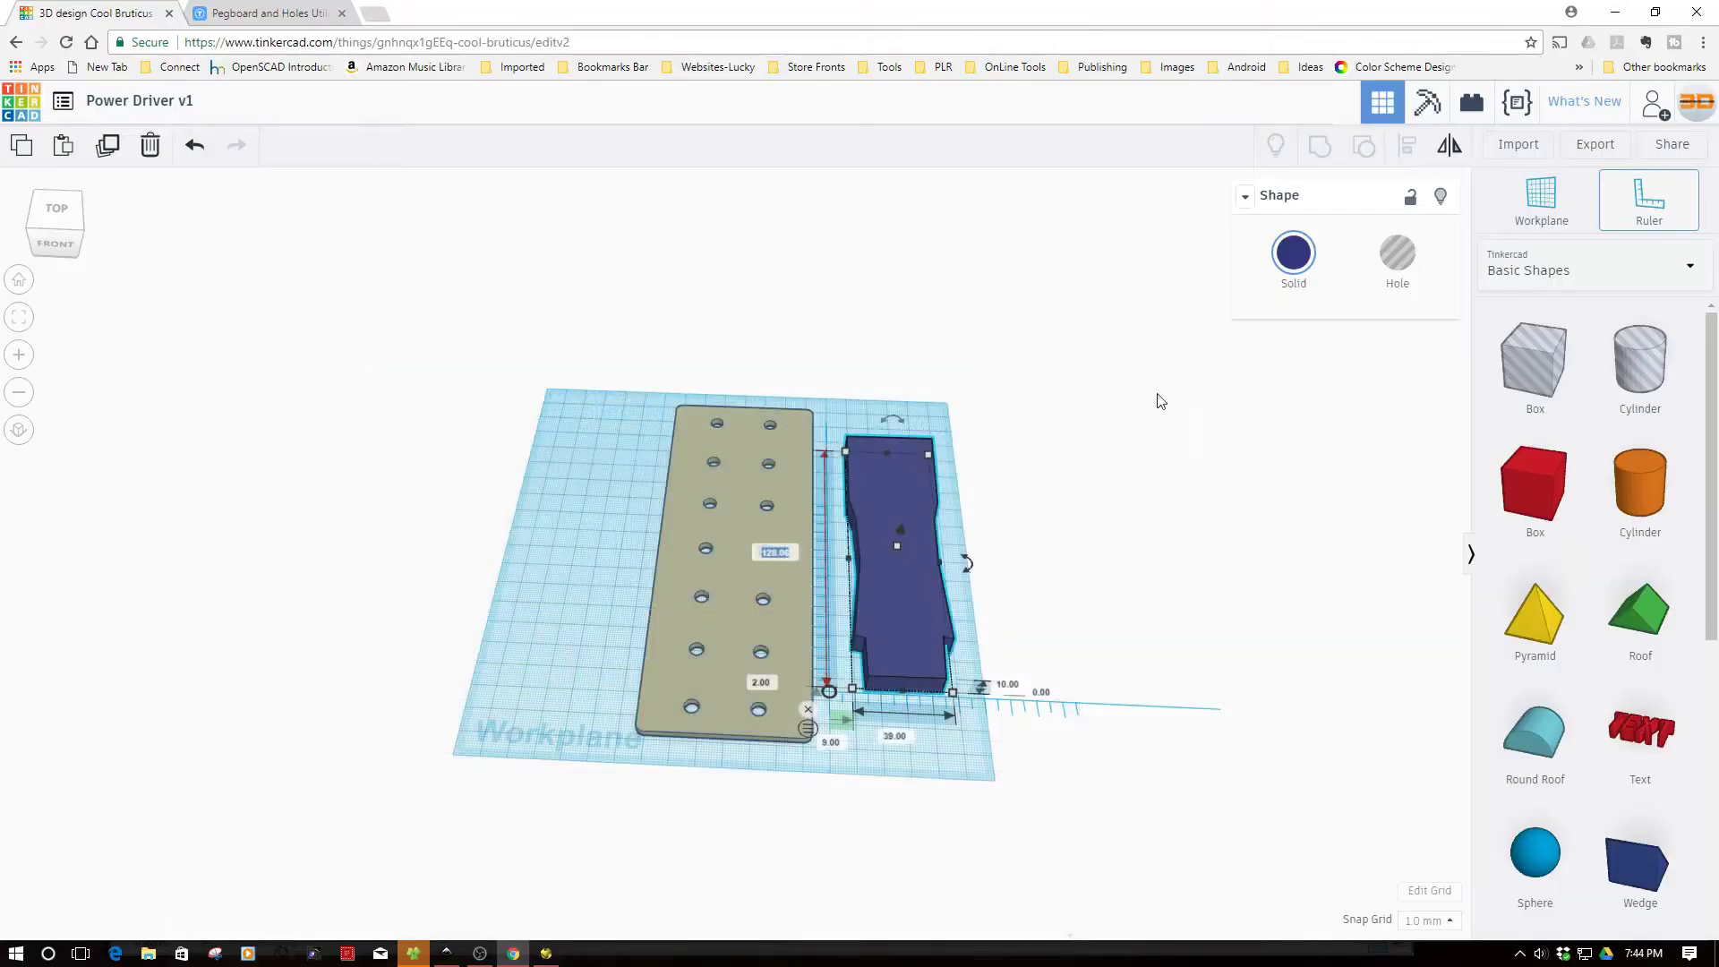
pyautogui.click(774, 552)
pyautogui.press('Return')
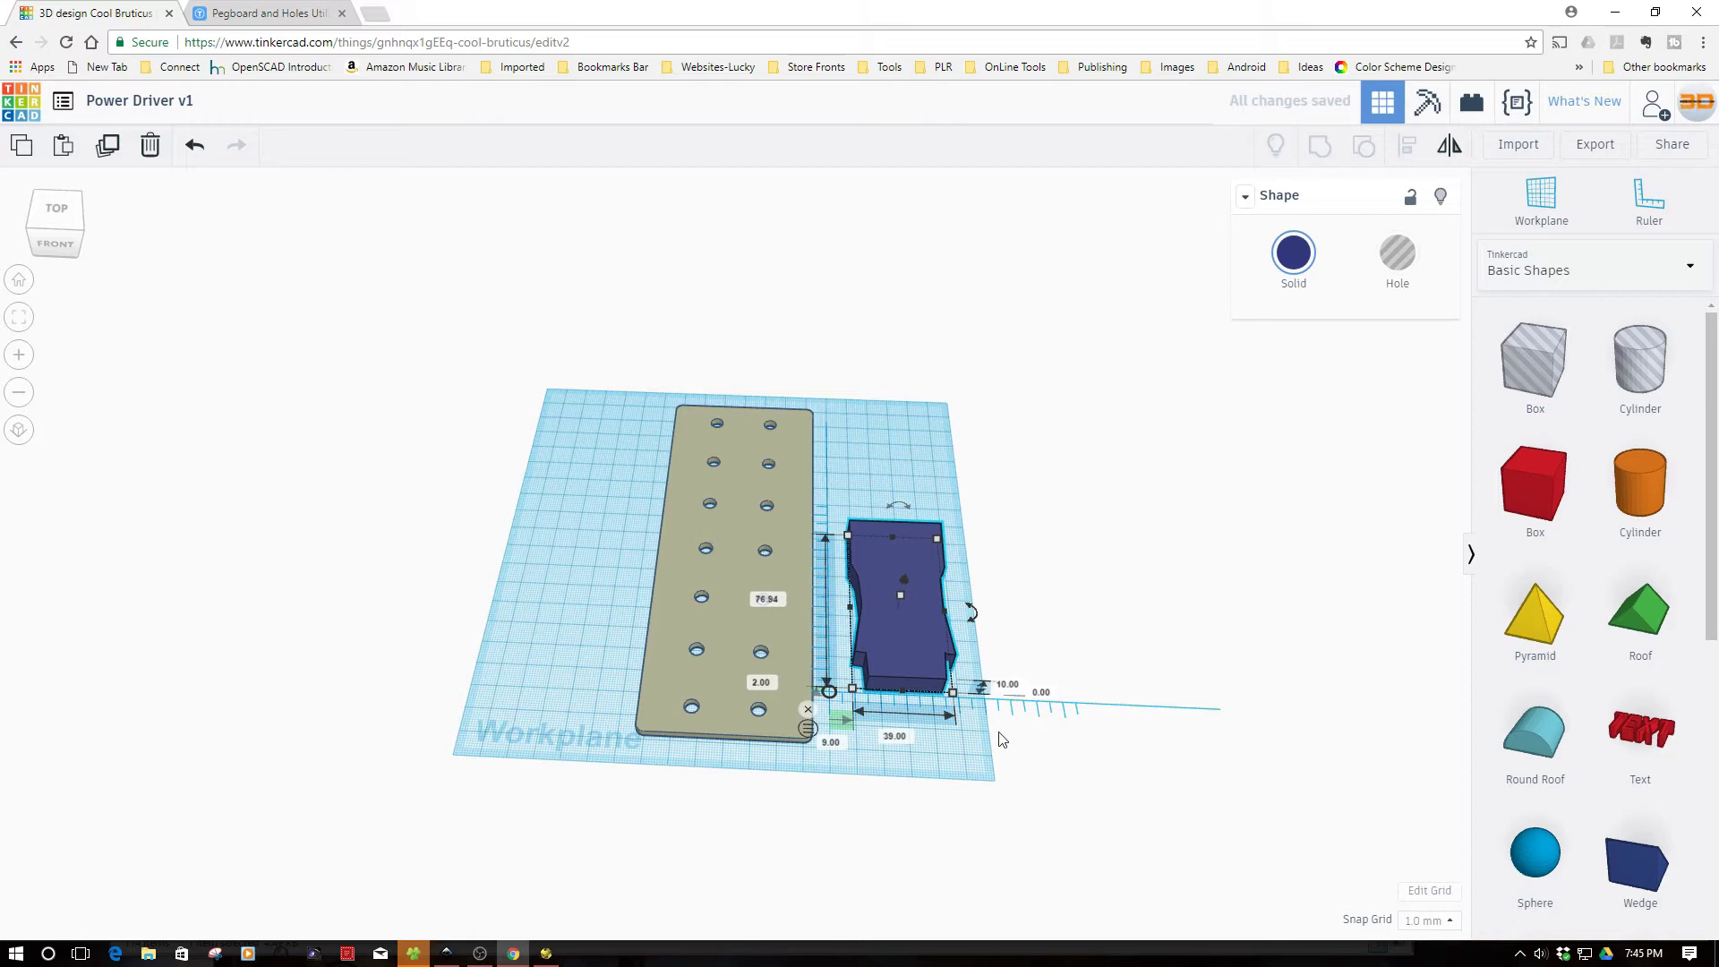
pyautogui.click(1012, 685)
pyautogui.write('45')
pyautogui.press('Return')
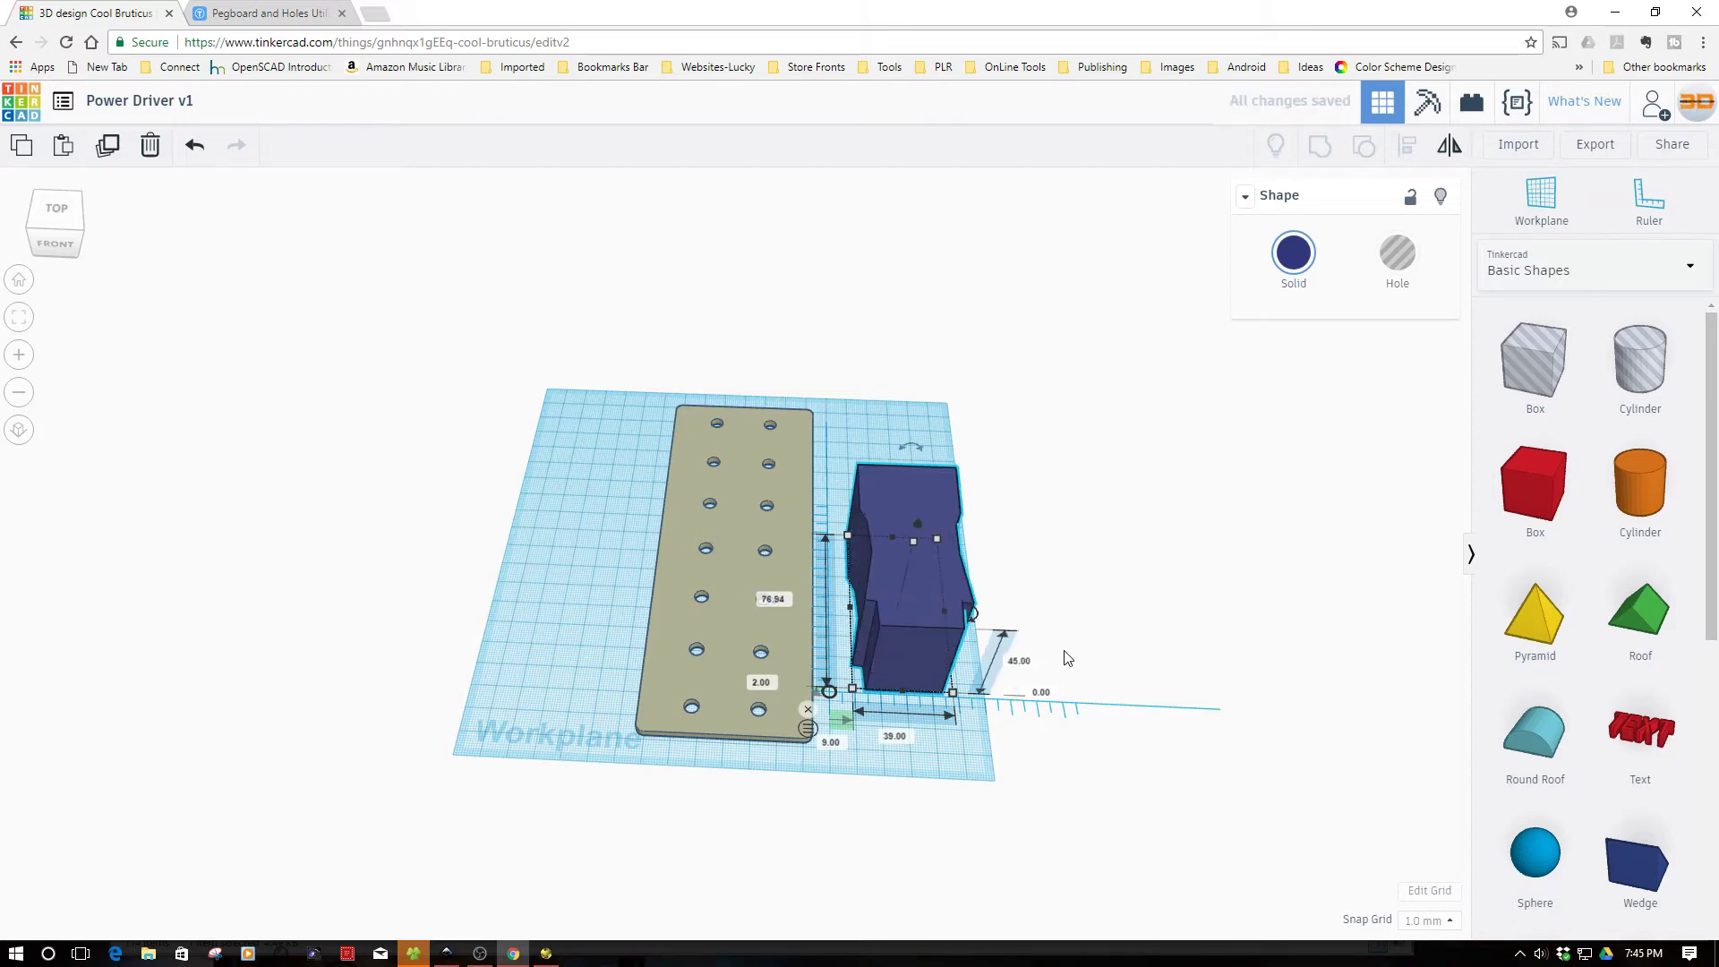
pyautogui.moveTo(905, 744); pyautogui.dragTo(867, 755, button='right')
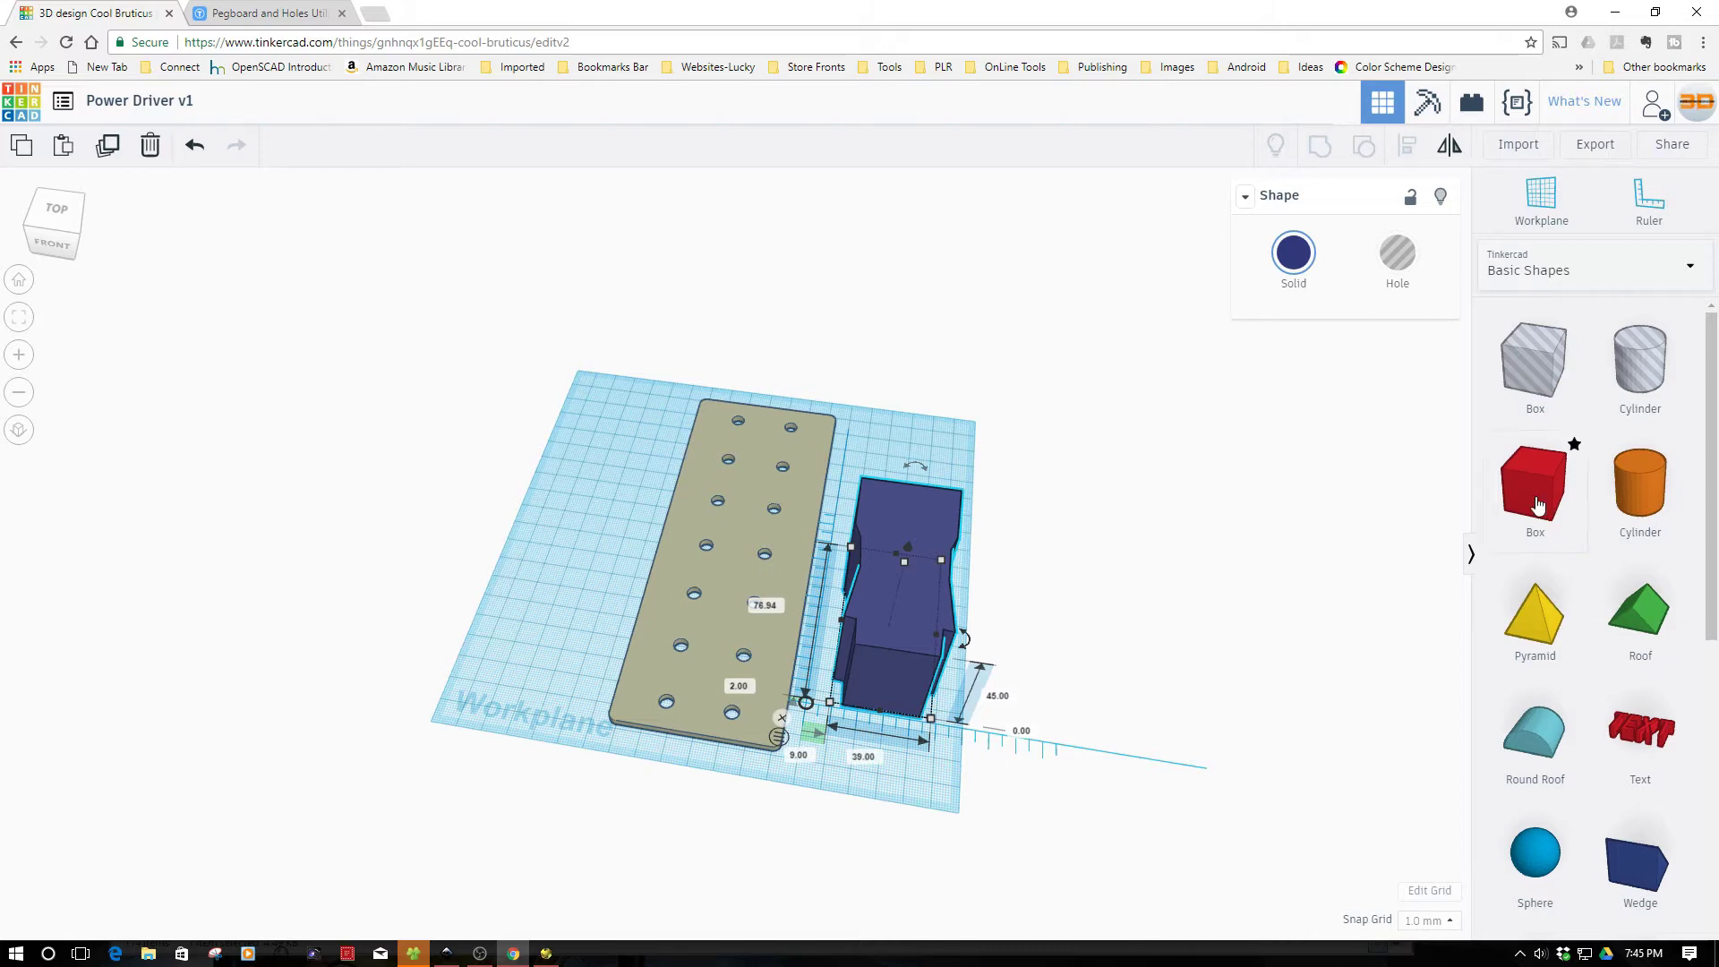
# - Add a box on the plate, size it 60 by 80 mm, and move it to the lower end
pyautogui.moveTo(1538, 506); pyautogui.dragTo(707, 615)
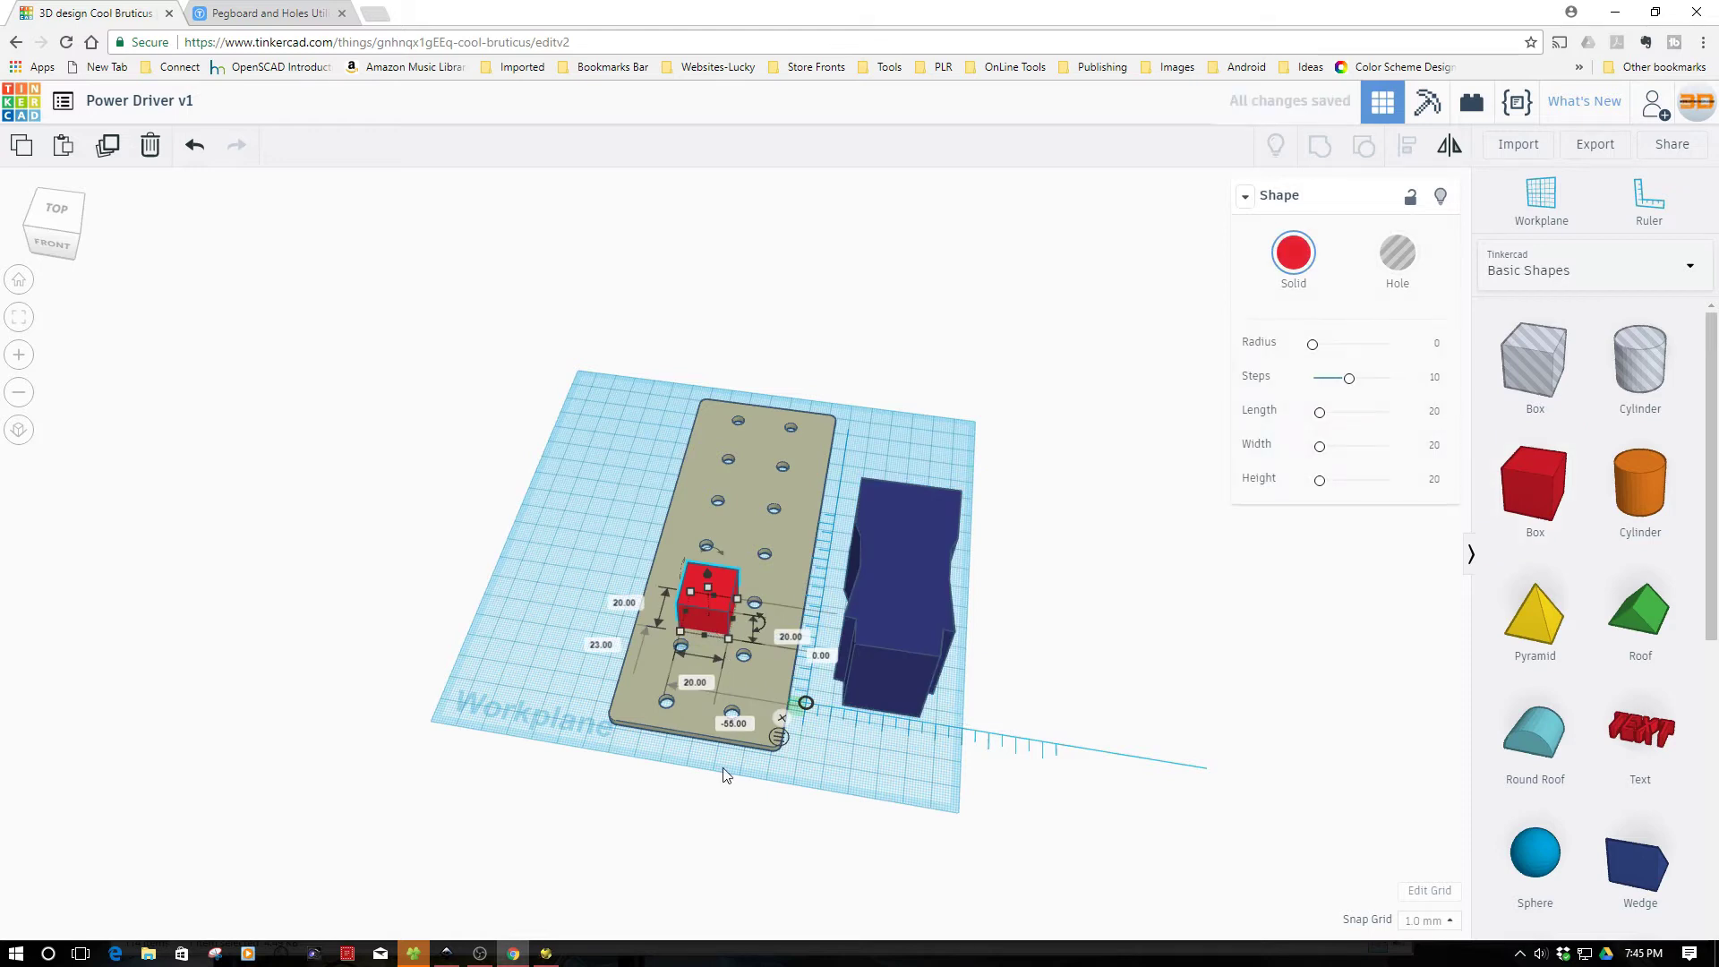
pyautogui.moveTo(718, 763); pyautogui.dragTo(765, 728, button='right')
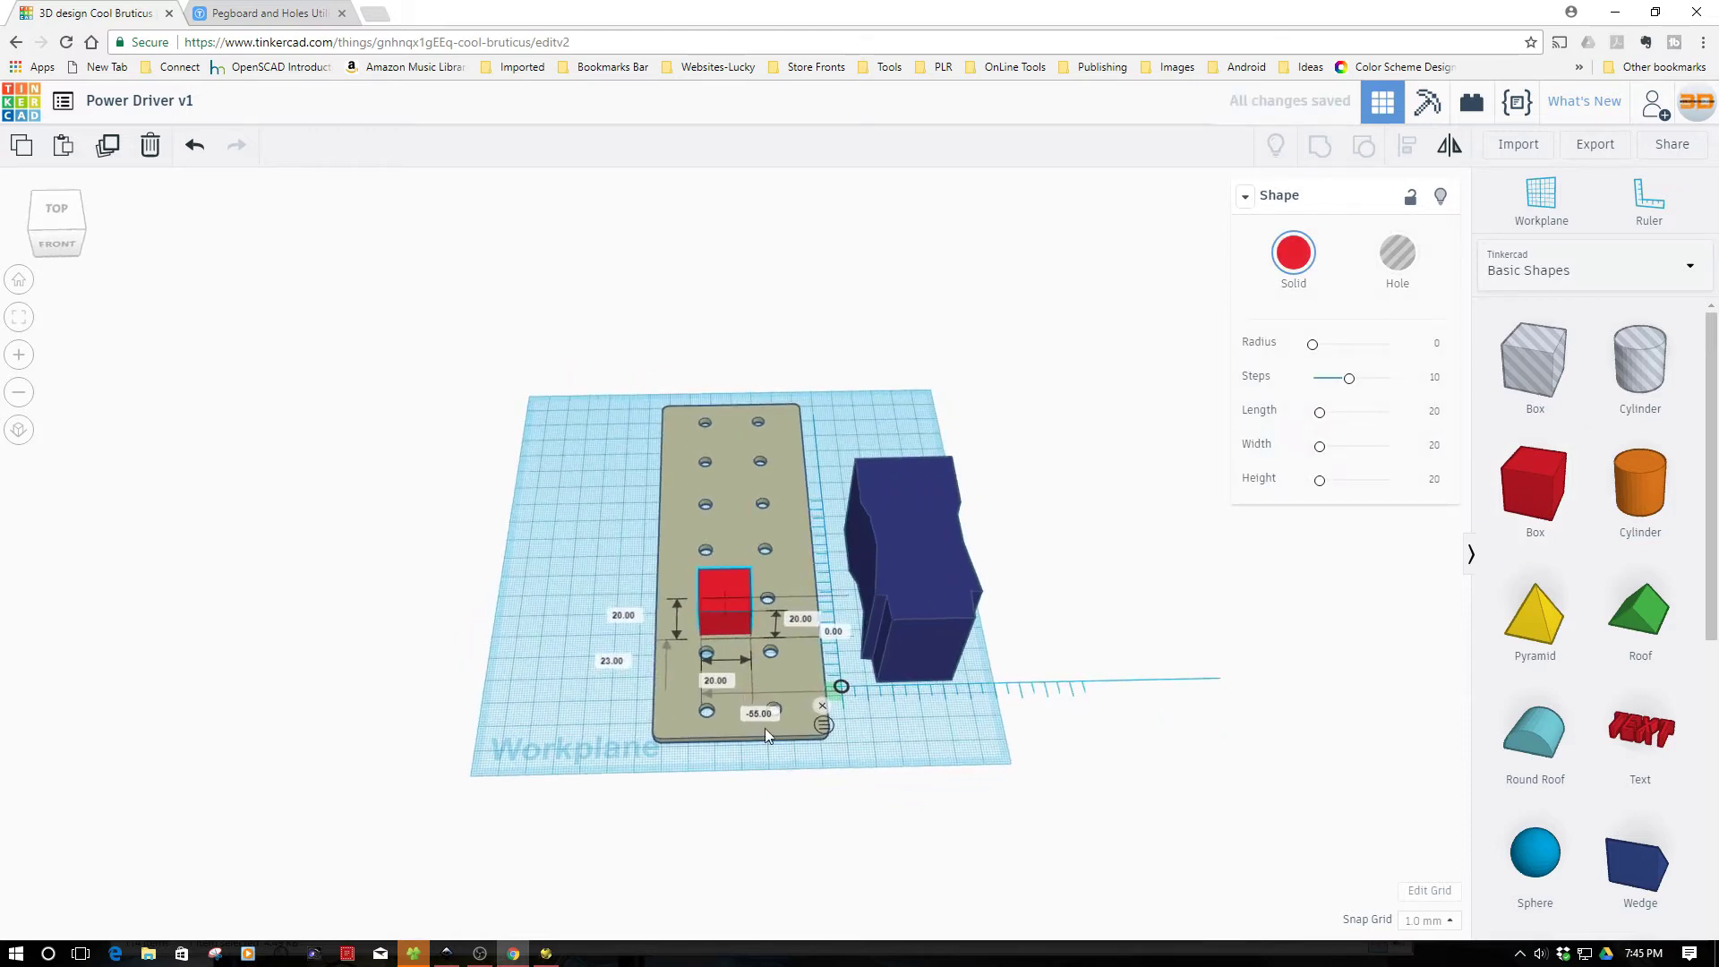
pyautogui.click(716, 681)
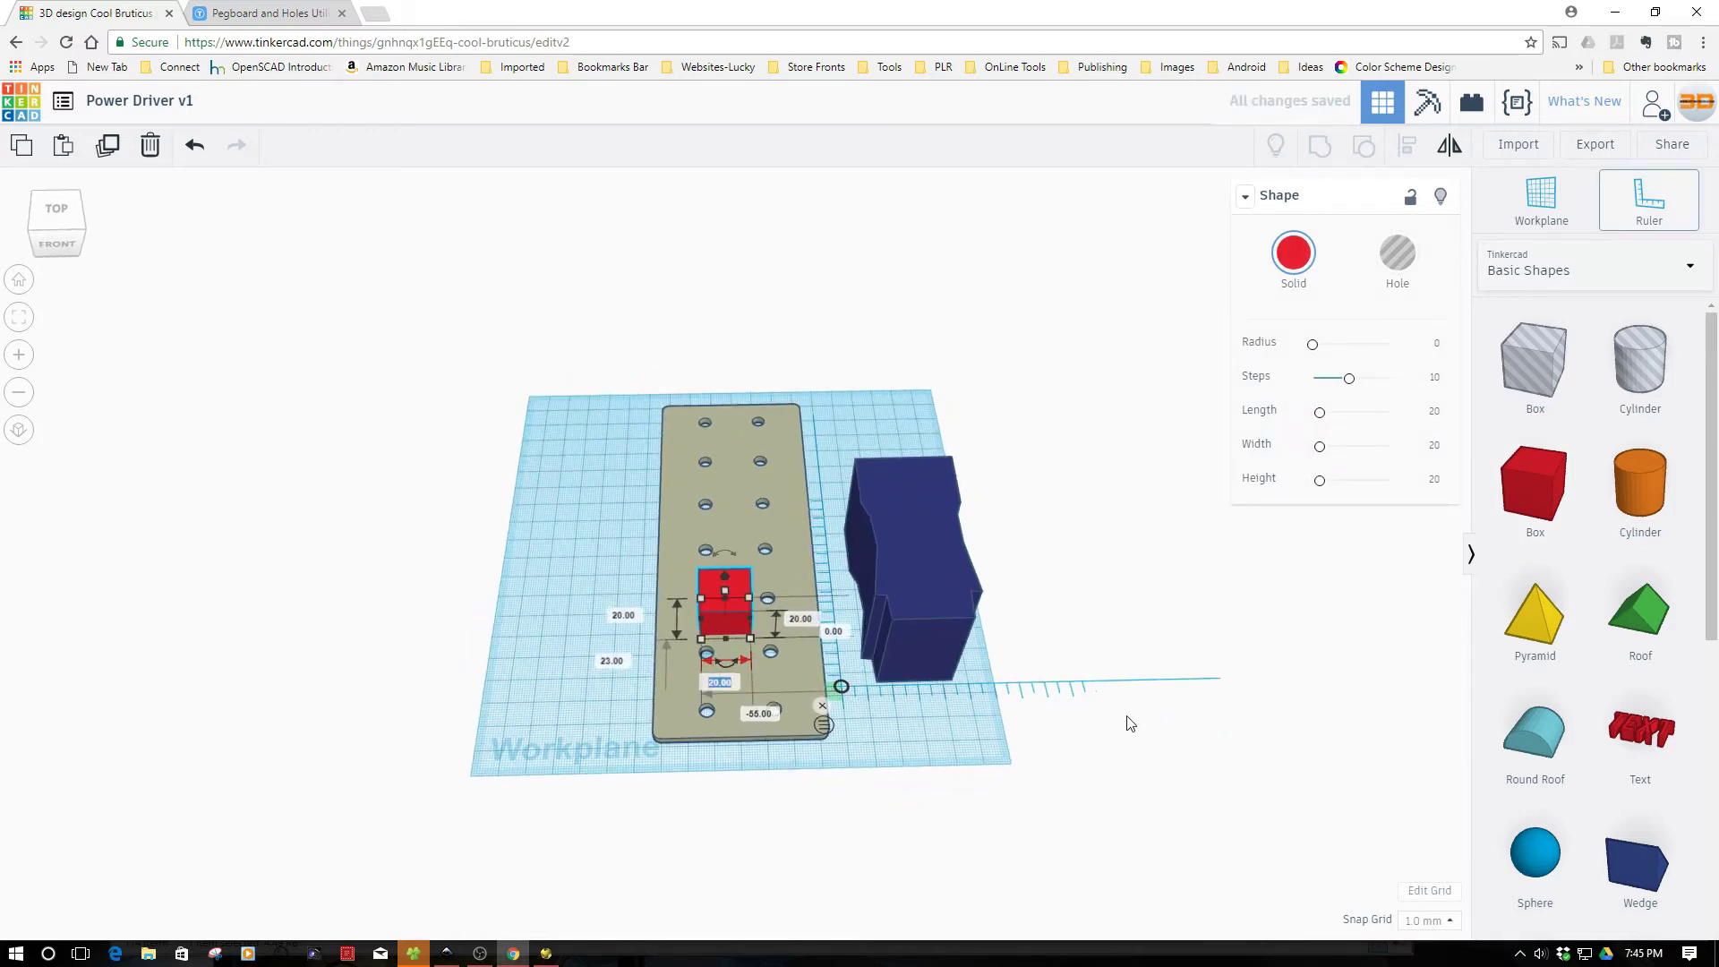
pyautogui.write('60')
pyautogui.press('Return')
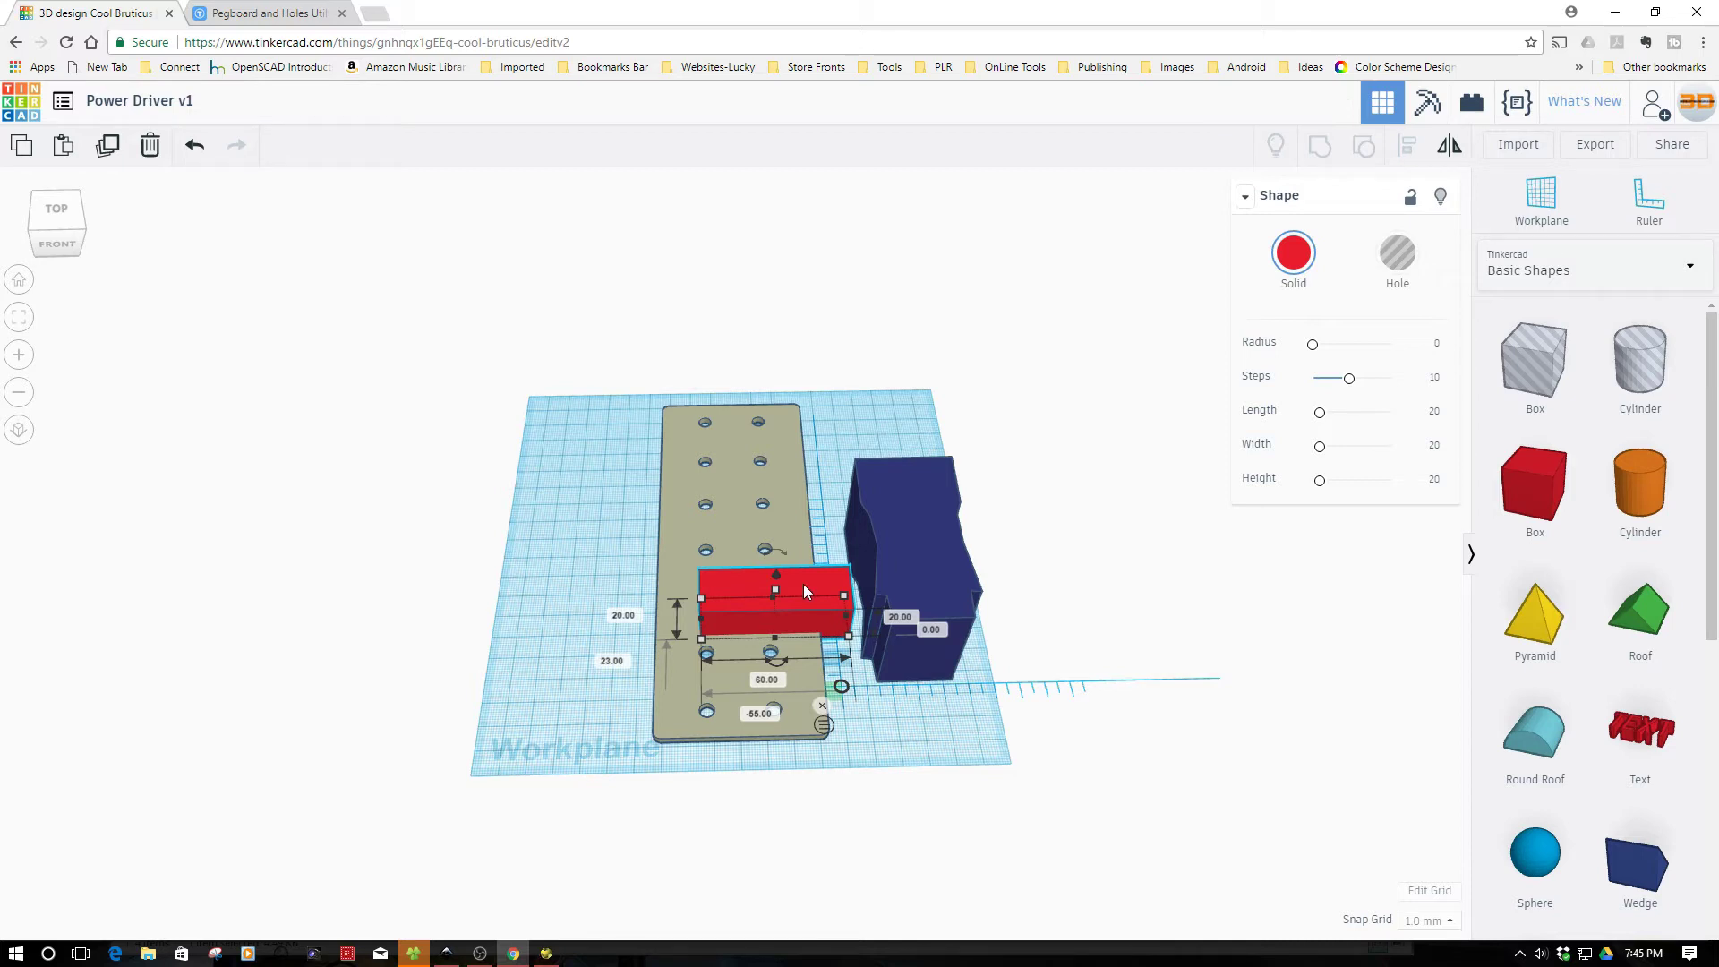
pyautogui.click(626, 616)
pyautogui.write('80')
pyautogui.press('Return')
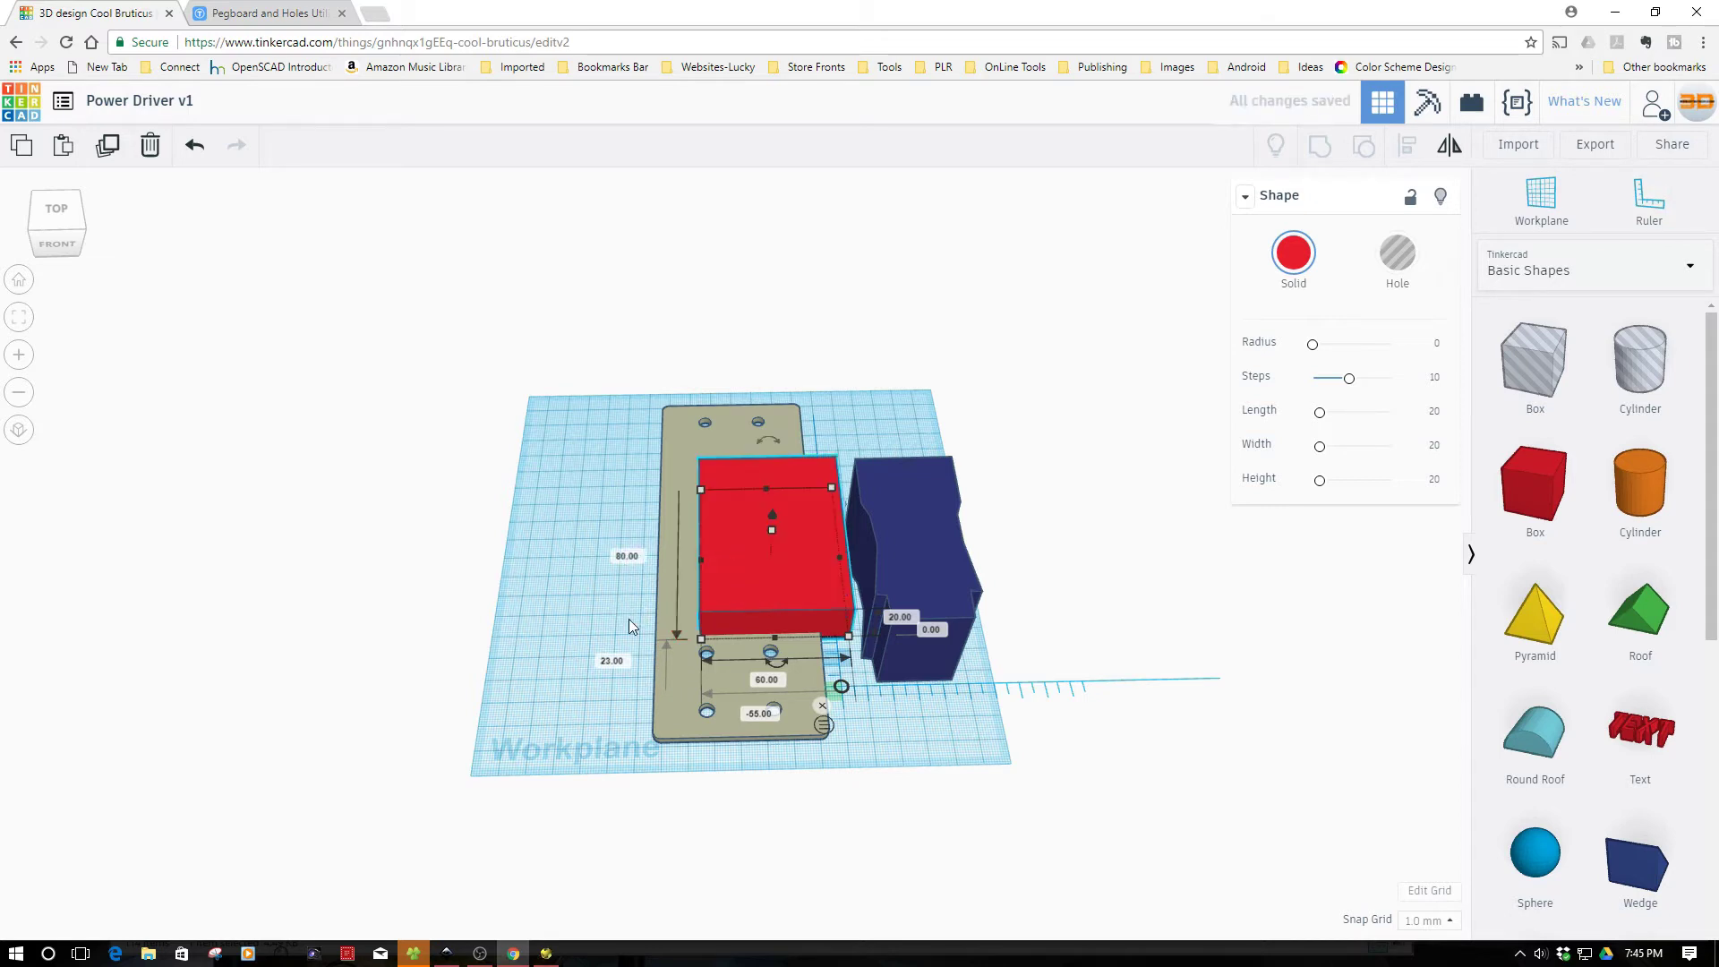
pyautogui.moveTo(777, 566); pyautogui.dragTo(744, 621)
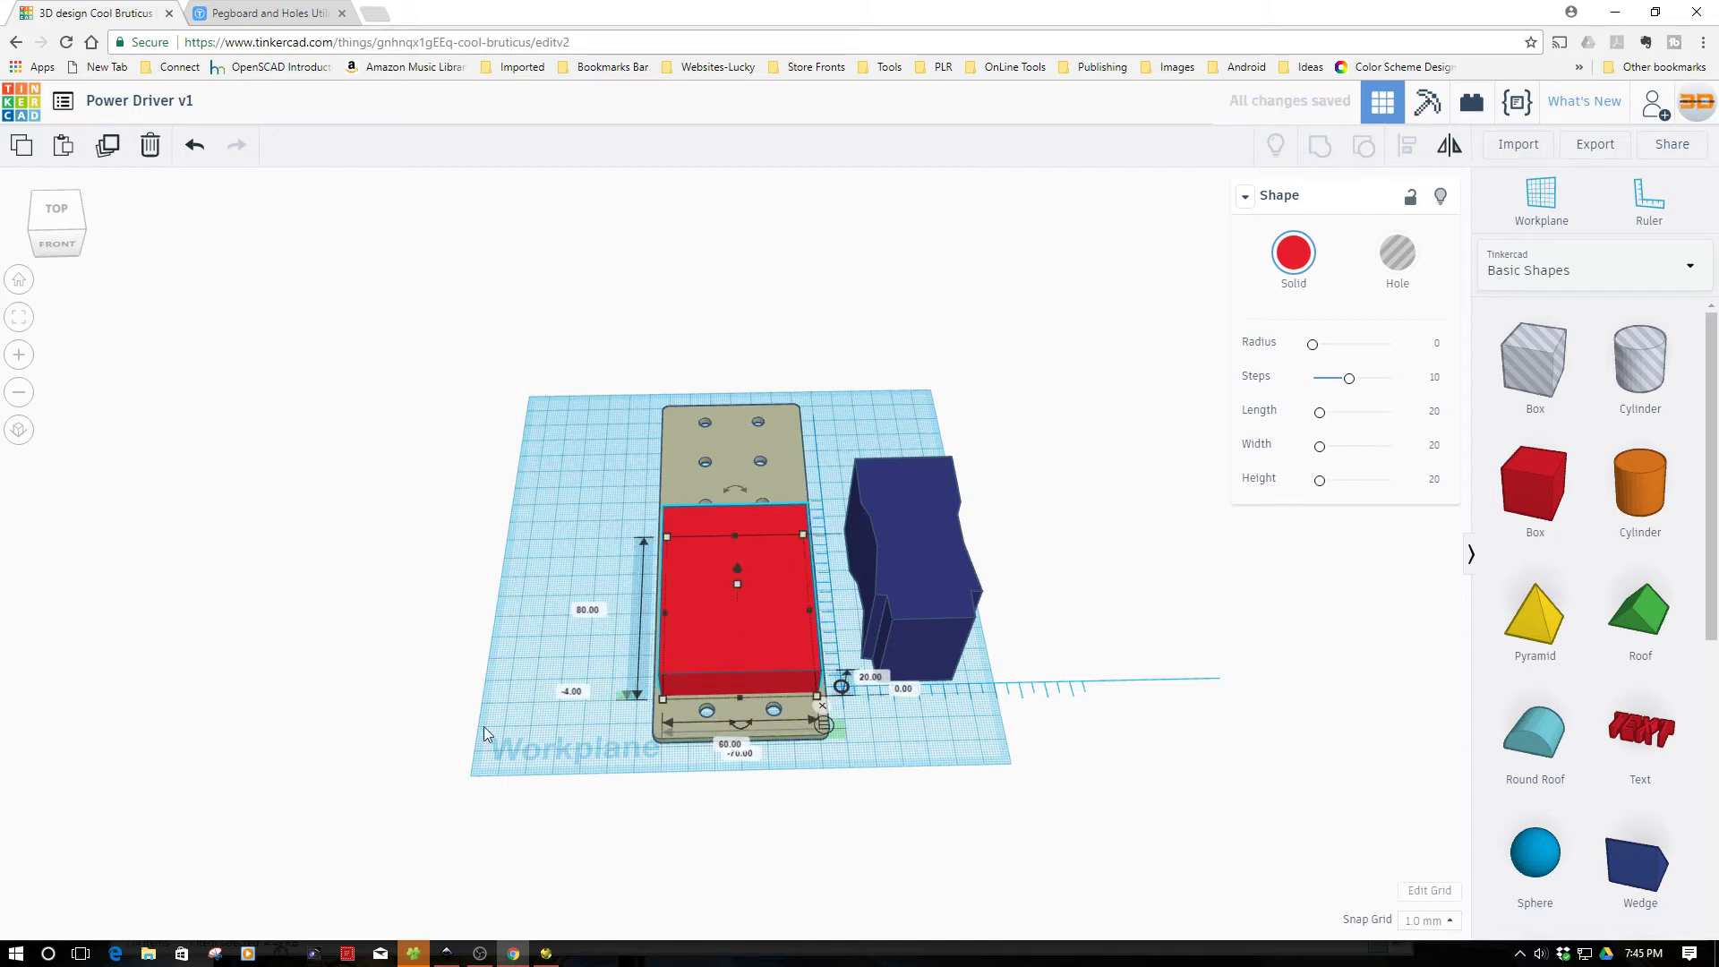
pyautogui.moveTo(484, 727); pyautogui.dragTo(688, 754, button='right')
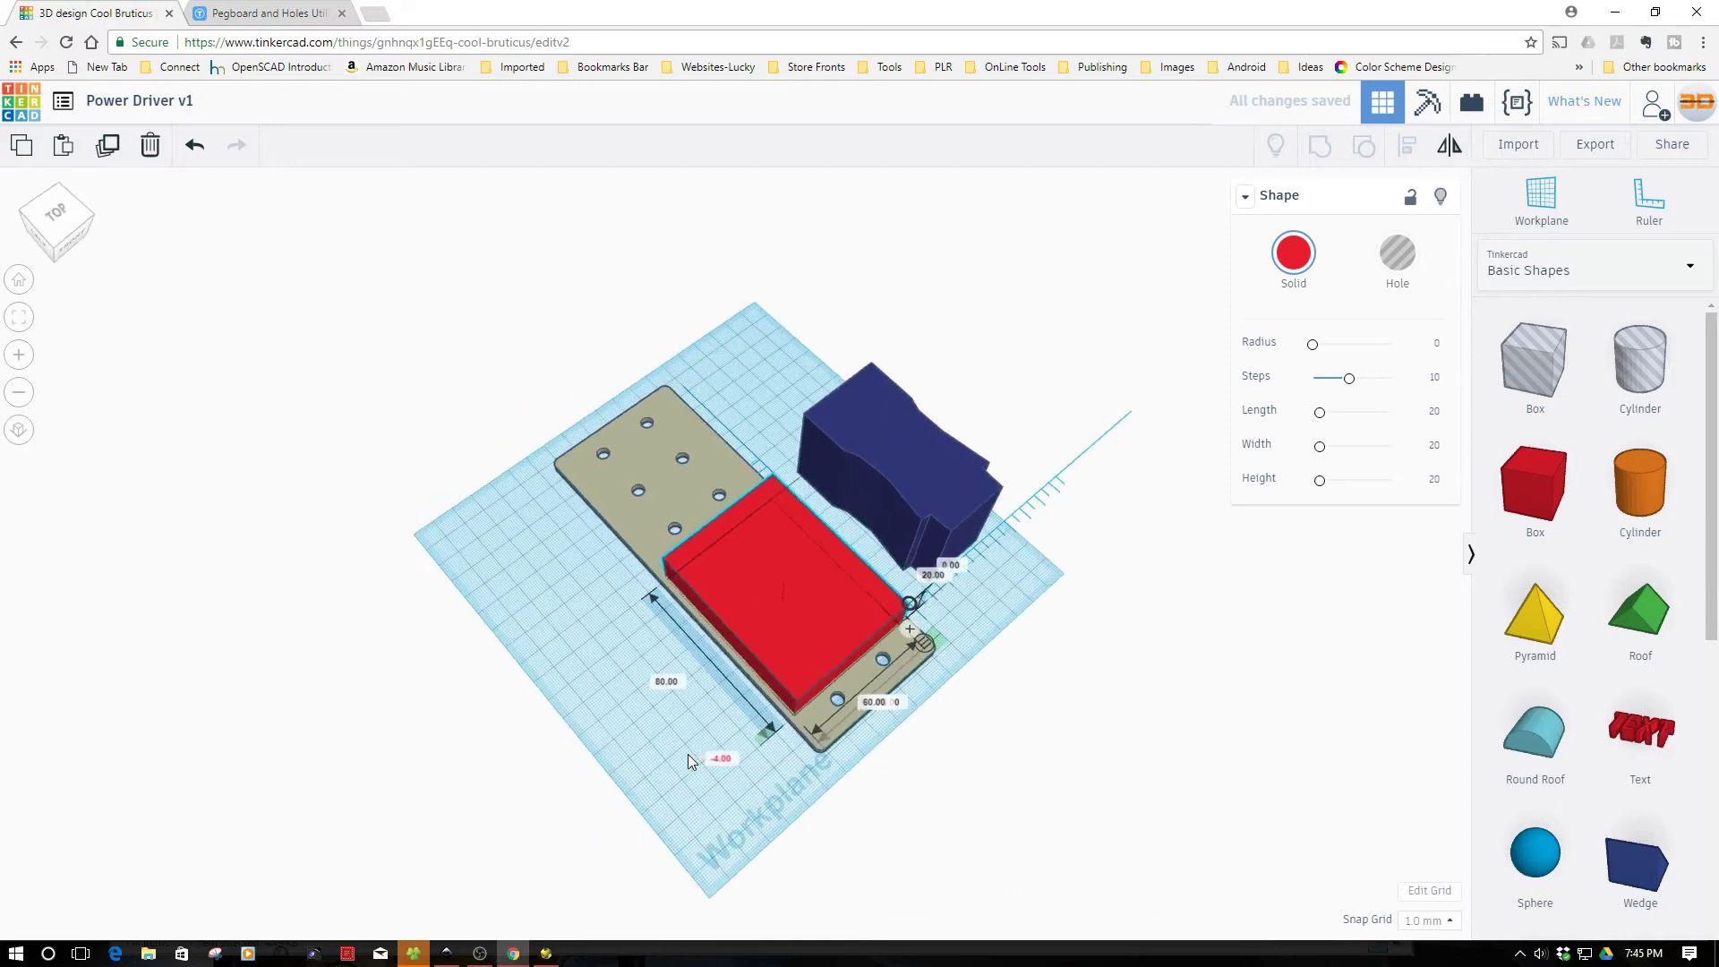
# - Add a cylinder, tip it on its side, maximise its sides, and set its length to 80 mm
pyautogui.moveTo(1667, 485); pyautogui.dragTo(685, 791)
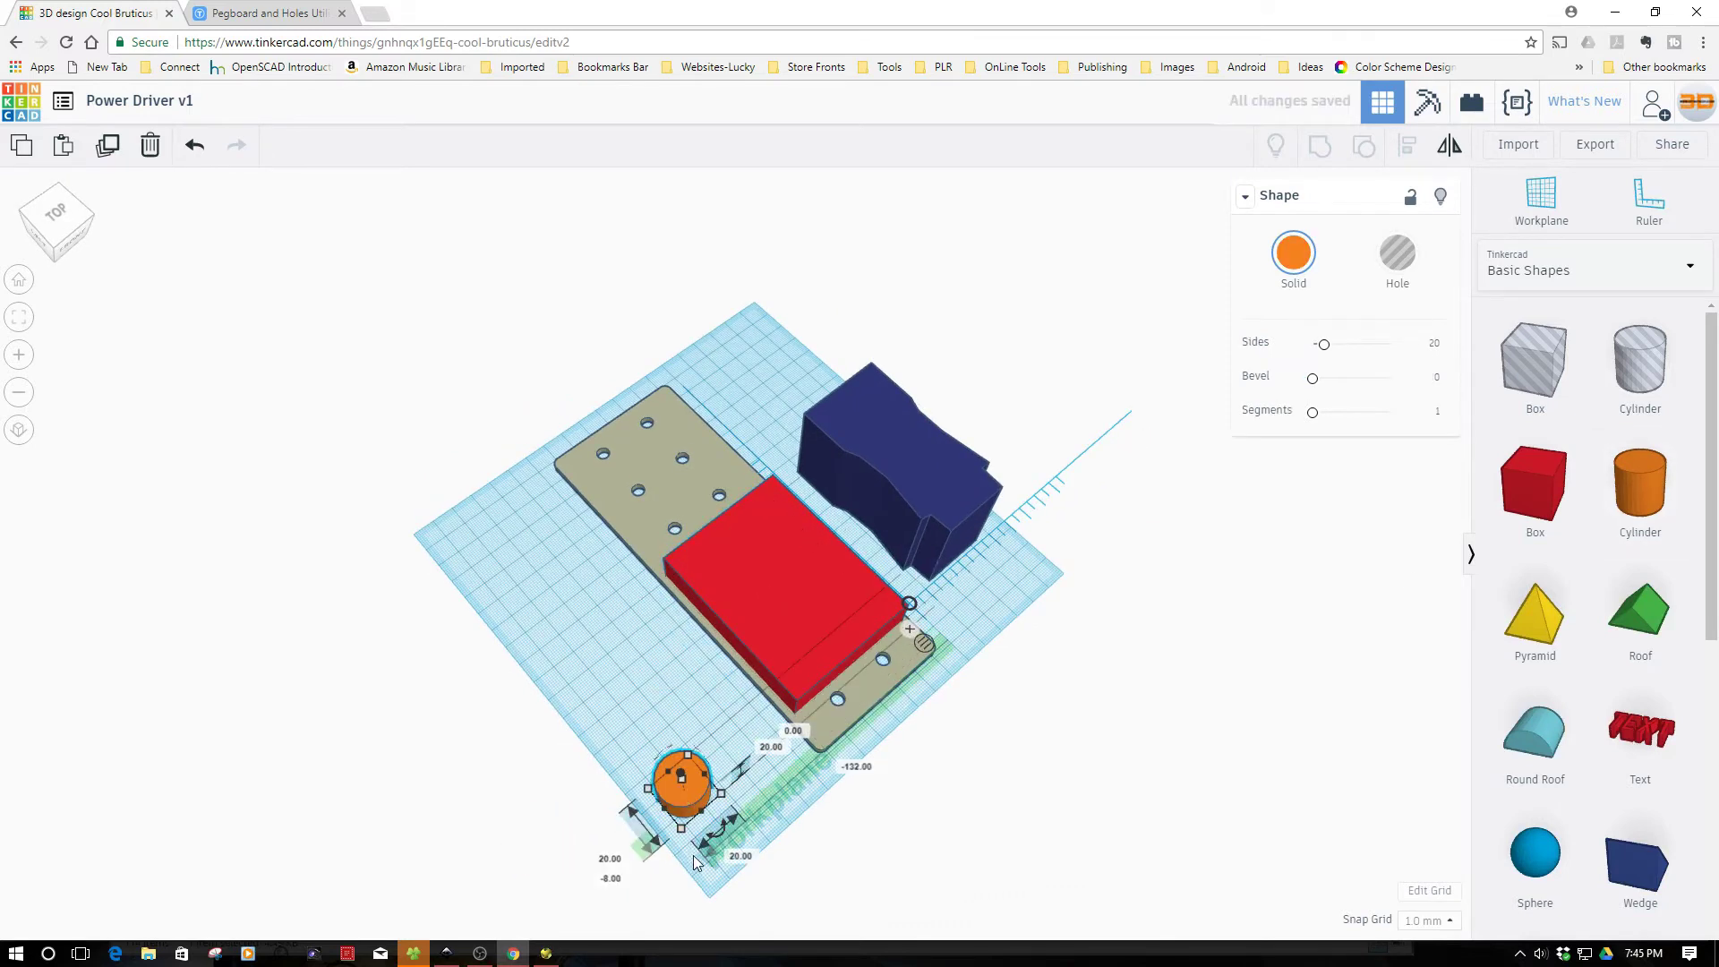
pyautogui.moveTo(736, 840); pyautogui.dragTo(961, 727, button='right')
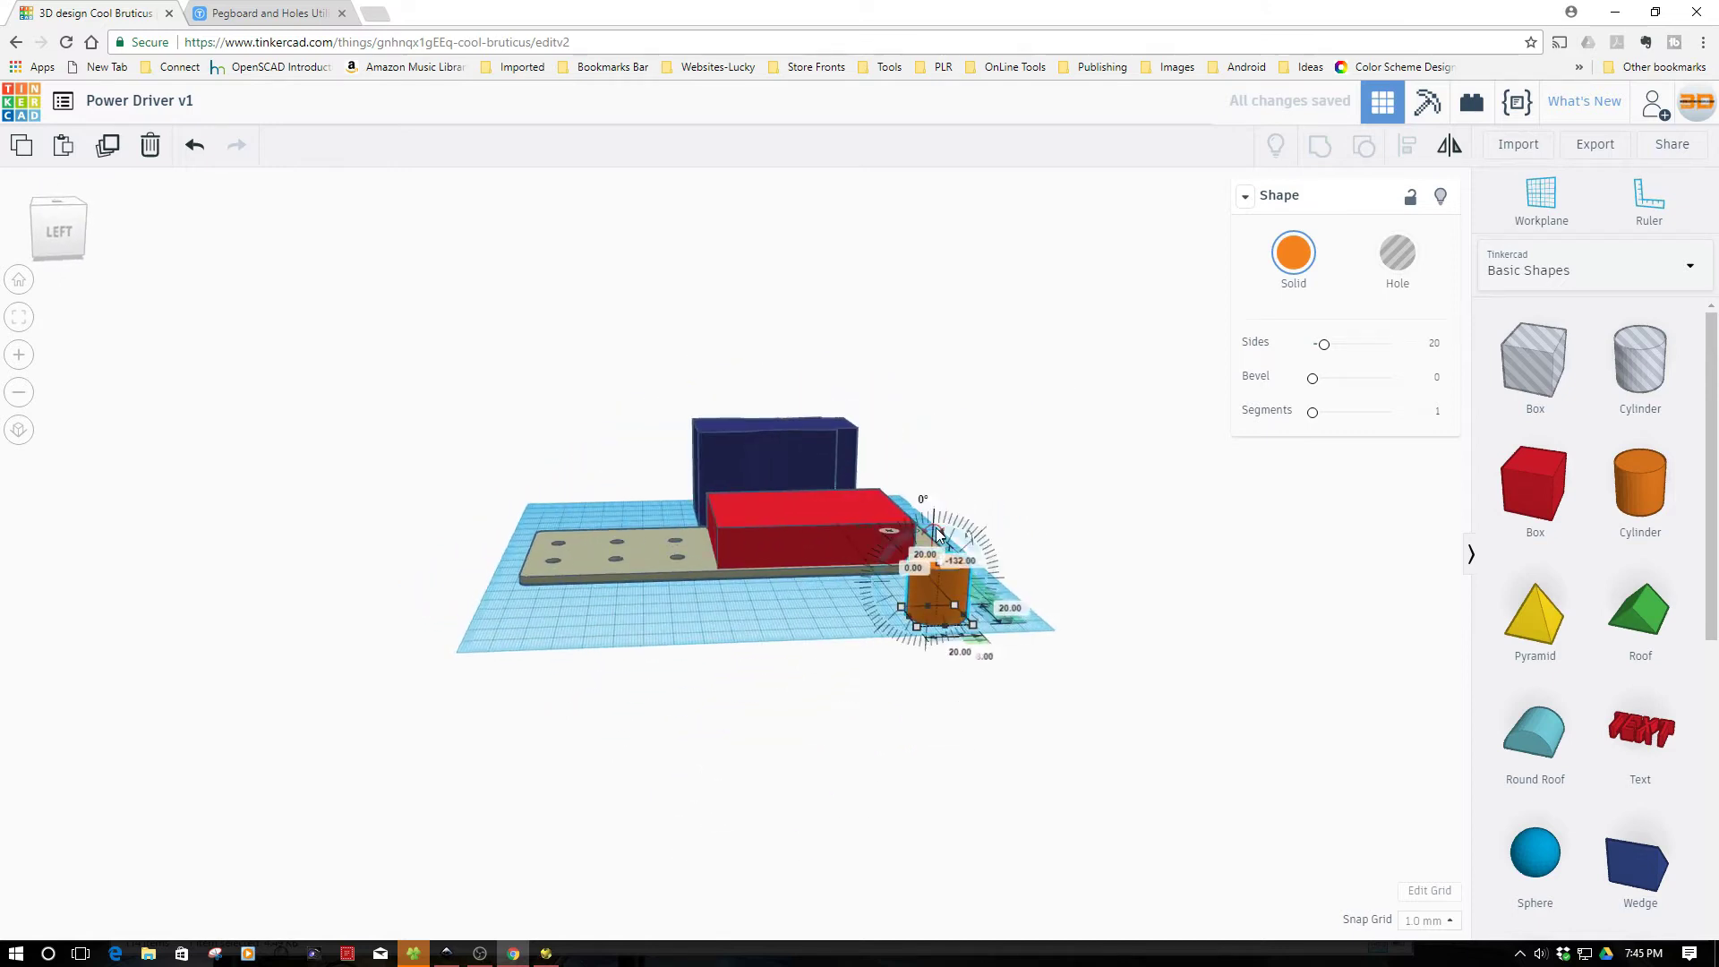
pyautogui.moveTo(807, 518); pyautogui.dragTo(775, 574)
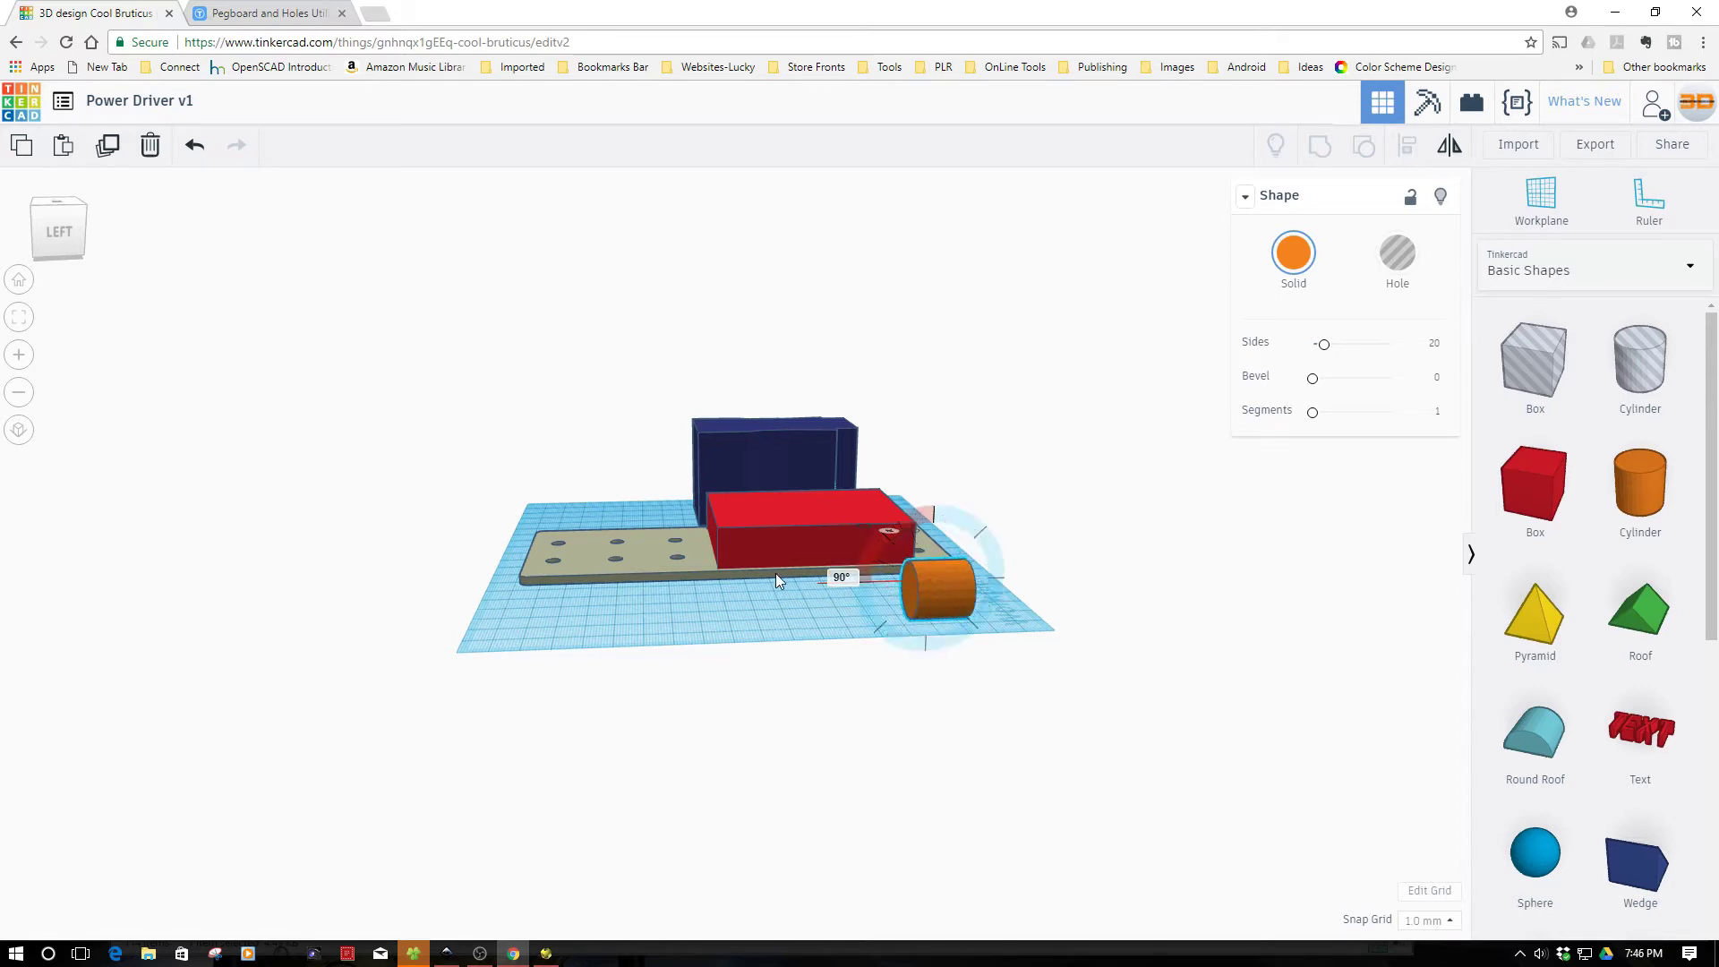
pyautogui.moveTo(1323, 344); pyautogui.dragTo(1328, 344)
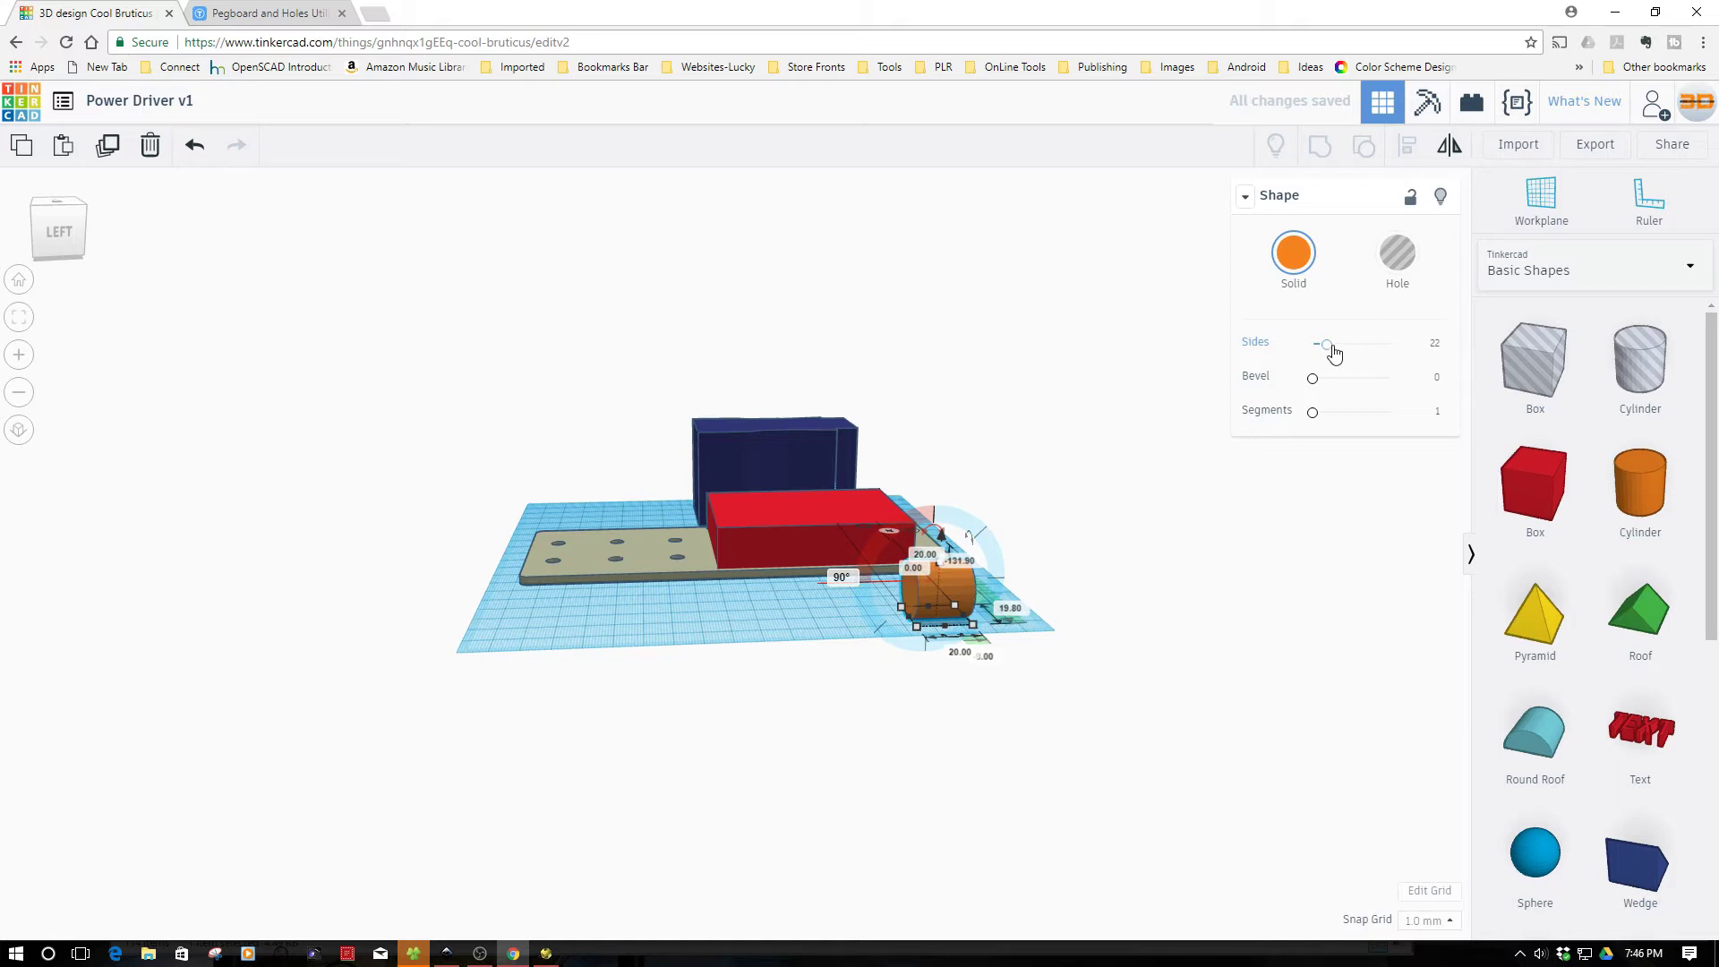
pyautogui.moveTo(1328, 345); pyautogui.dragTo(1485, 347)
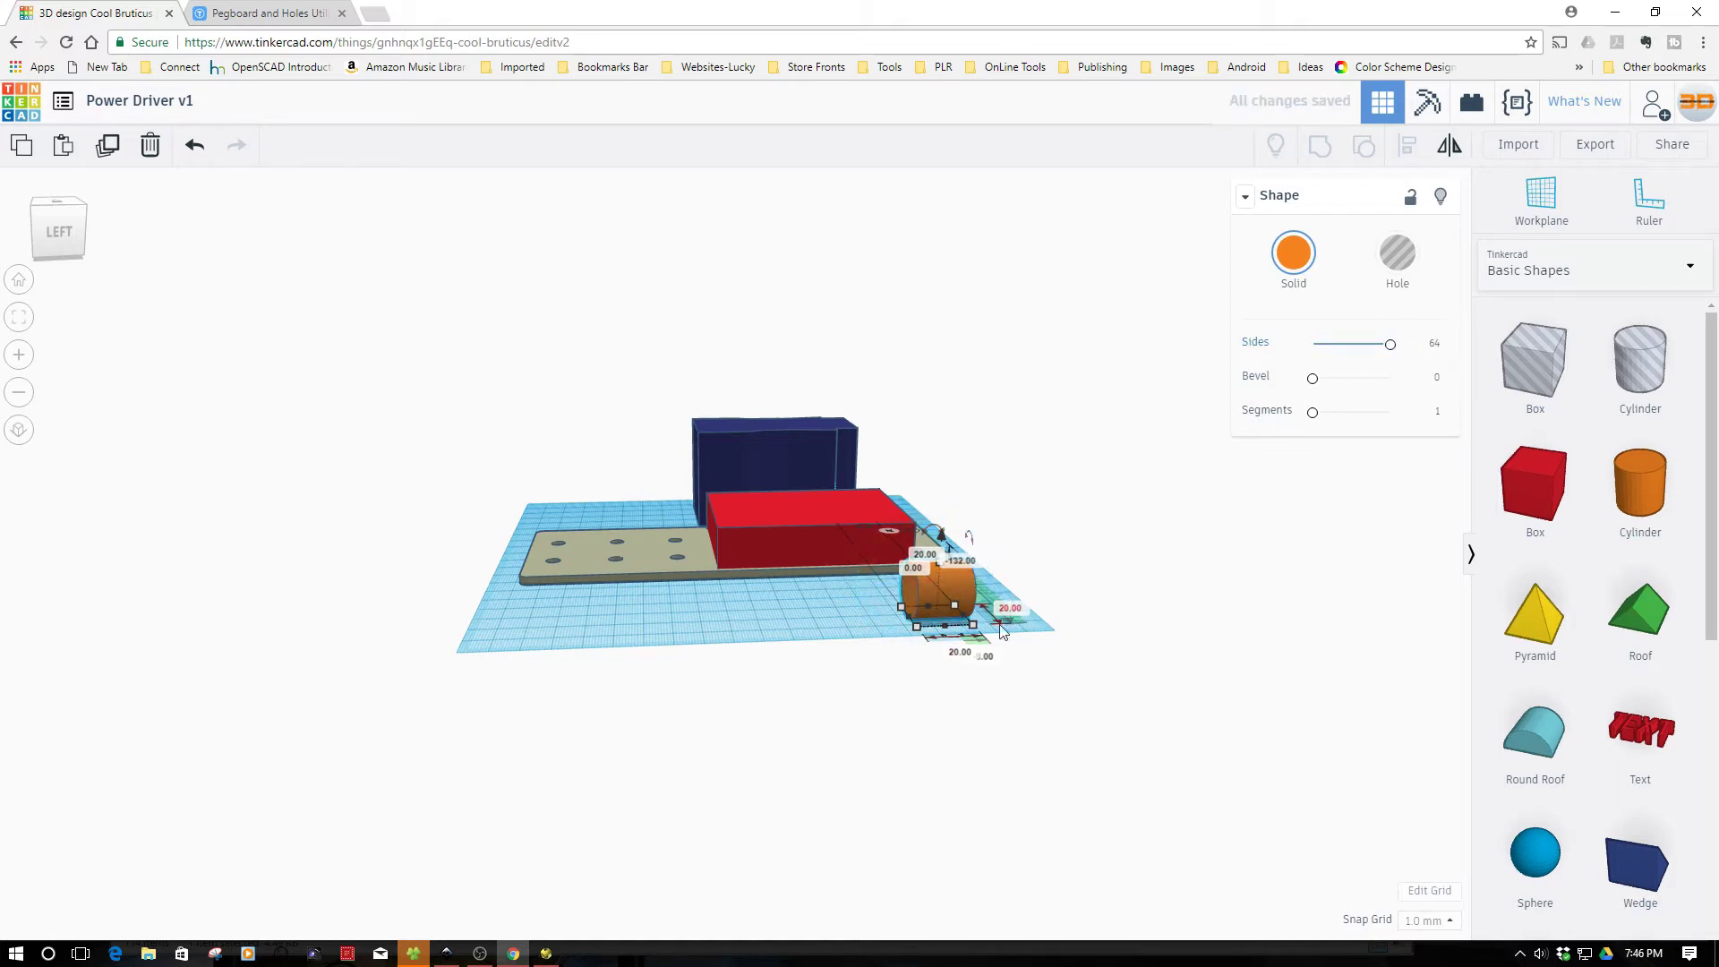
pyautogui.click(958, 654)
pyautogui.write('80')
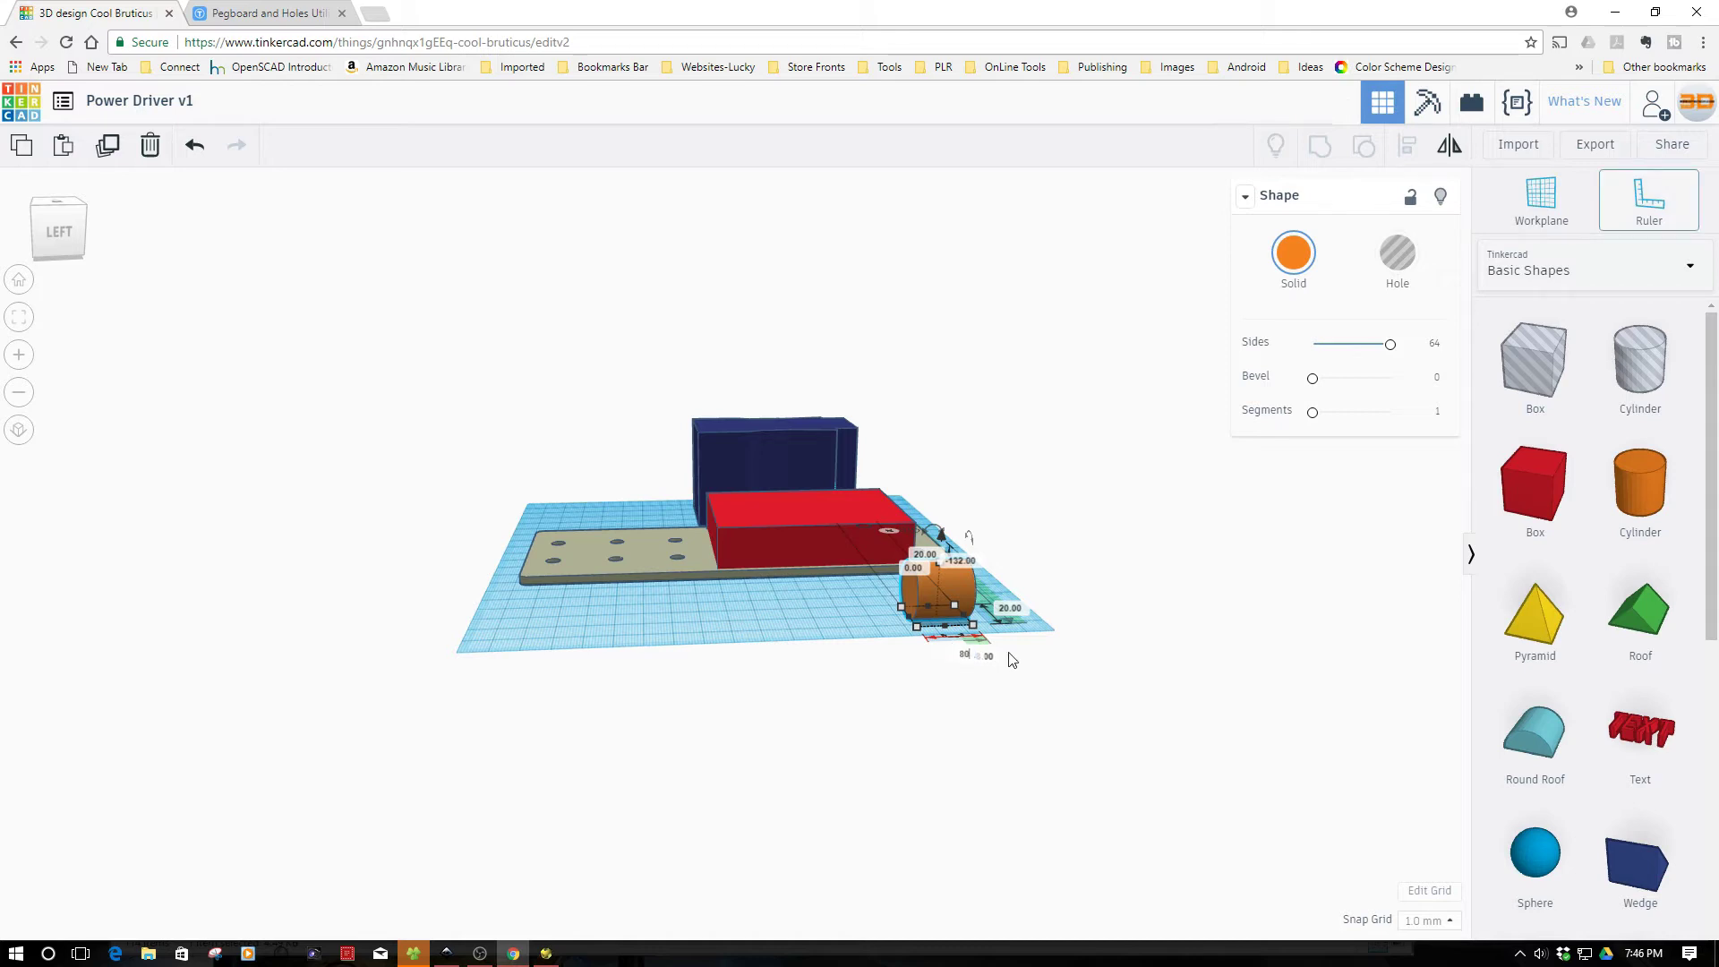
pyautogui.press('Return')
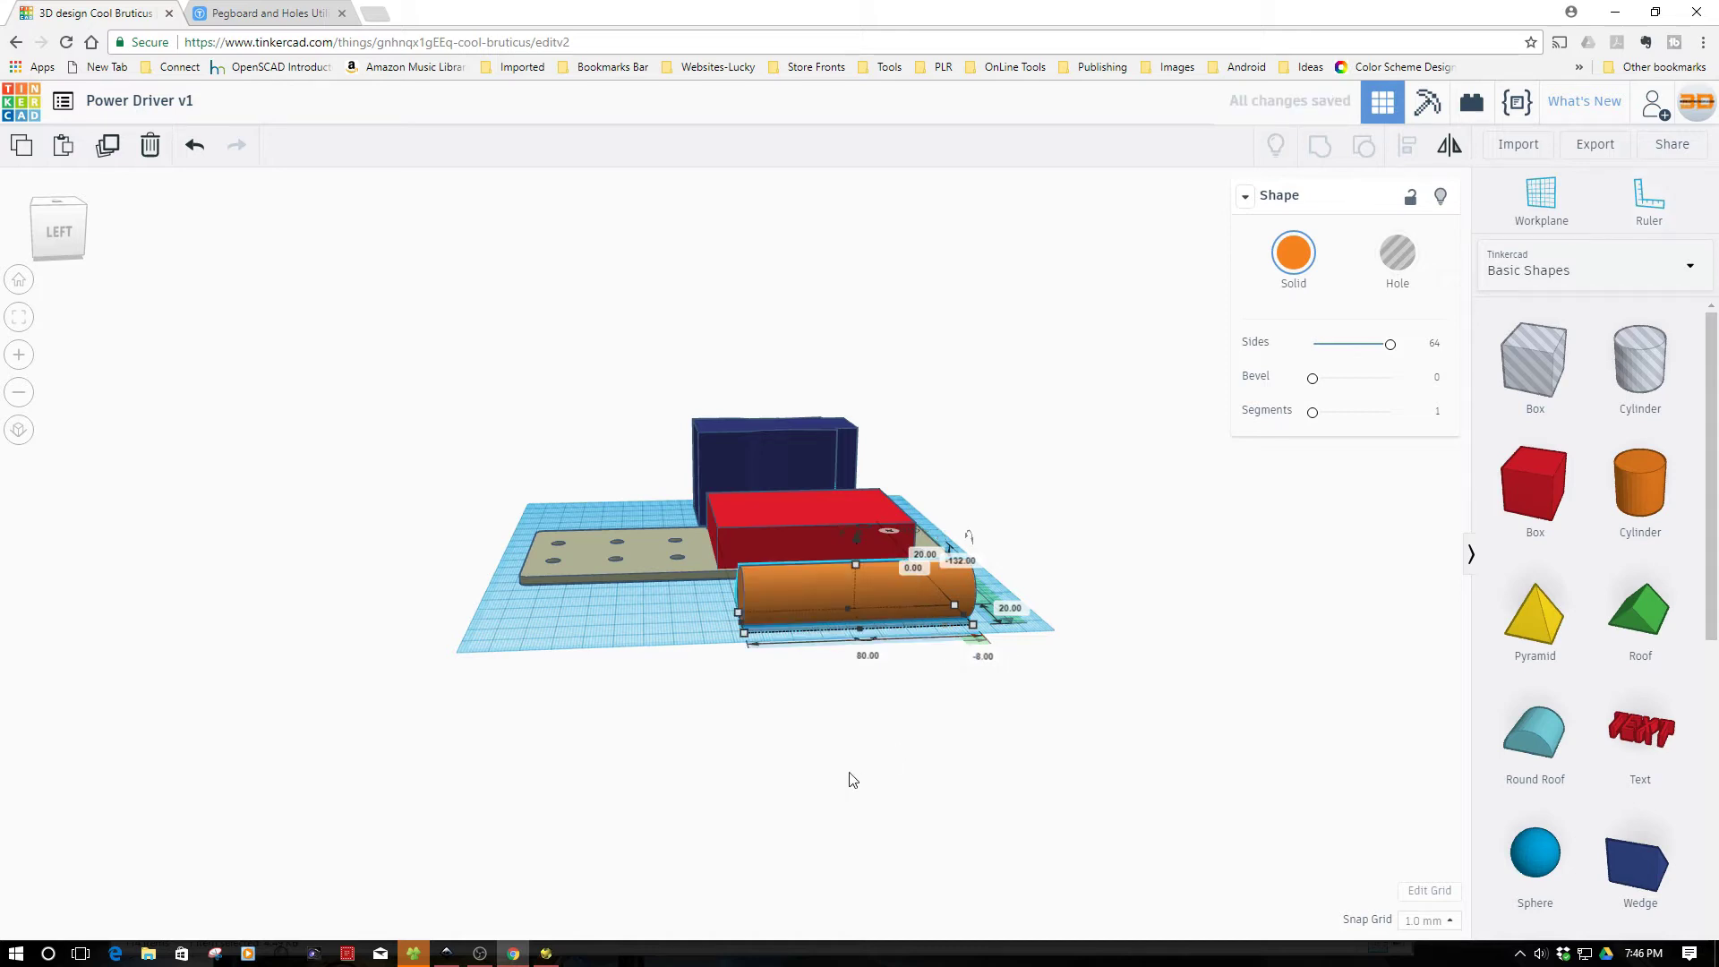
pyautogui.moveTo(1074, 657); pyautogui.dragTo(729, 588, button='right')
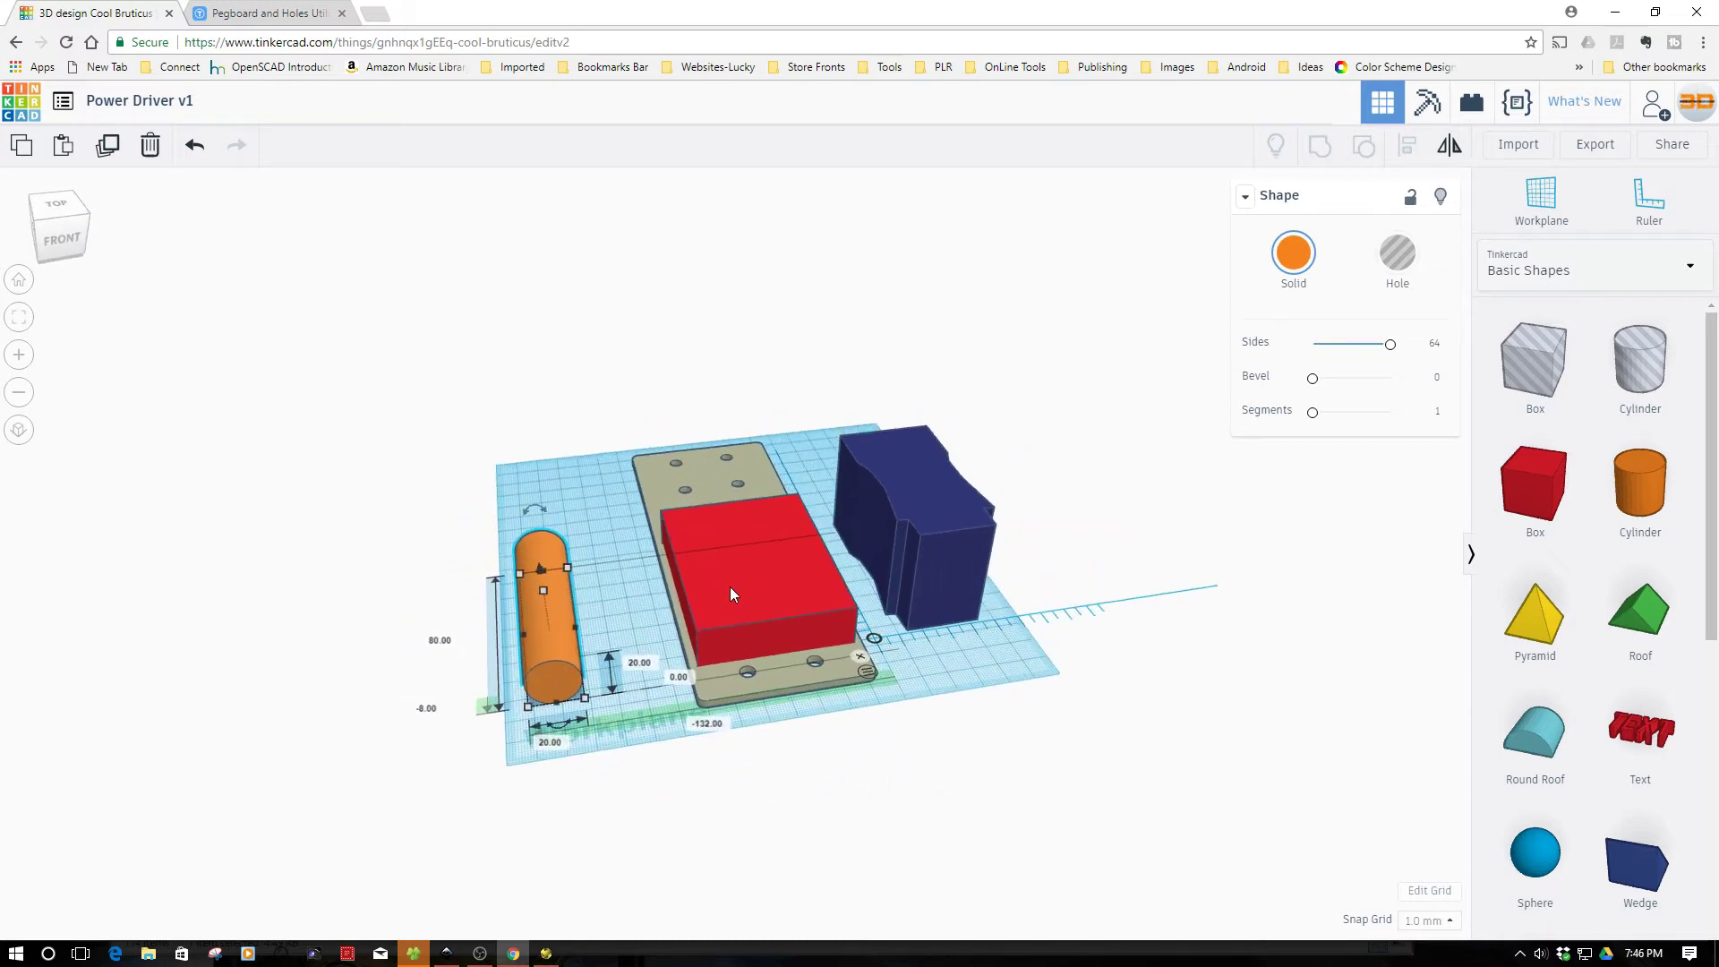
# - Set the cylinder's width and height to 60 mm and move it over the red box
pyautogui.click(542, 741)
pyautogui.write('60')
pyautogui.press('Return')
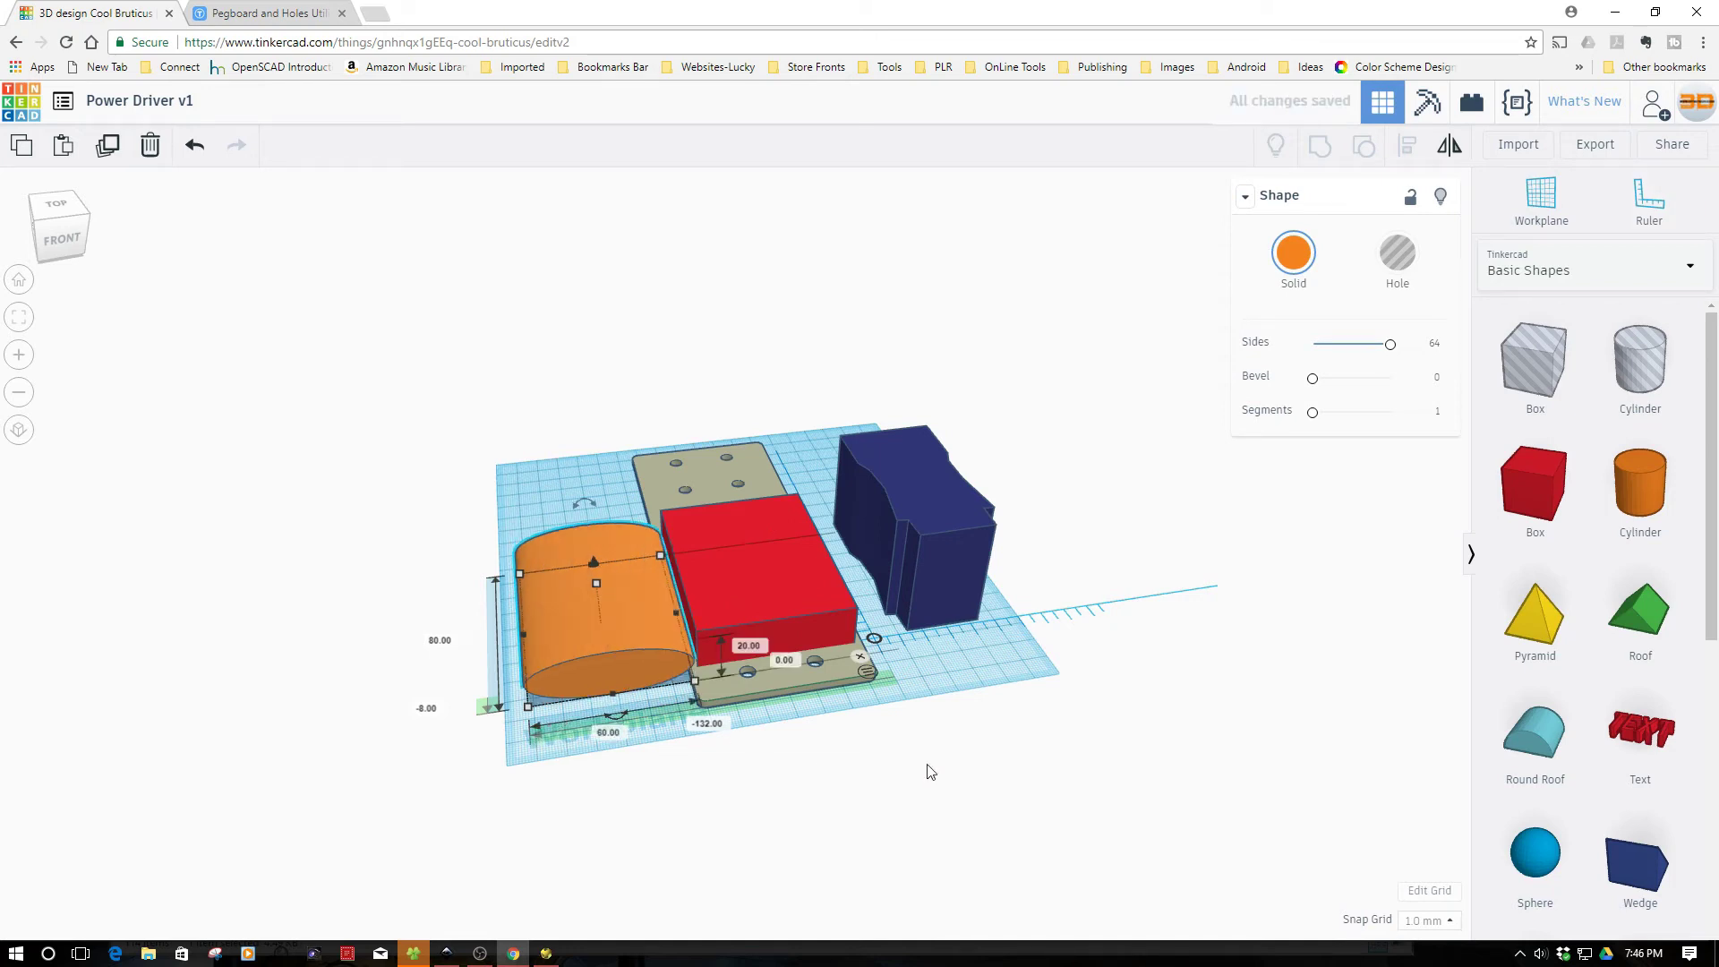
pyautogui.click(747, 645)
pyautogui.write('60')
pyautogui.press('Return')
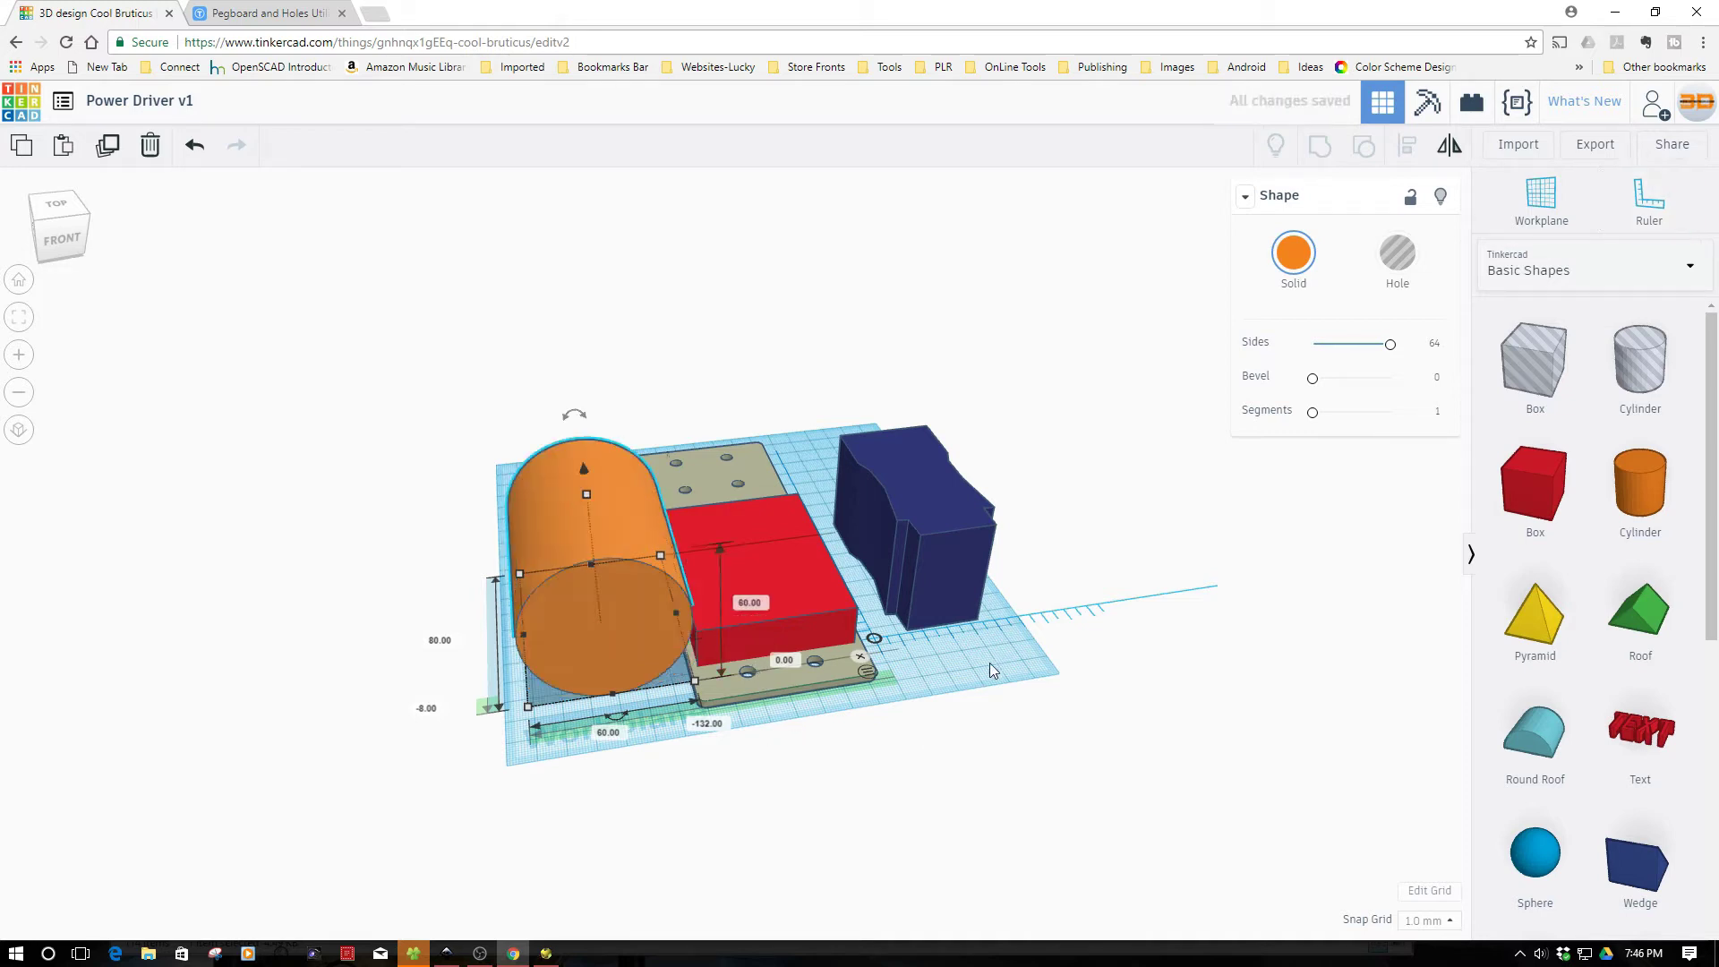
pyautogui.moveTo(577, 618); pyautogui.dragTo(765, 594)
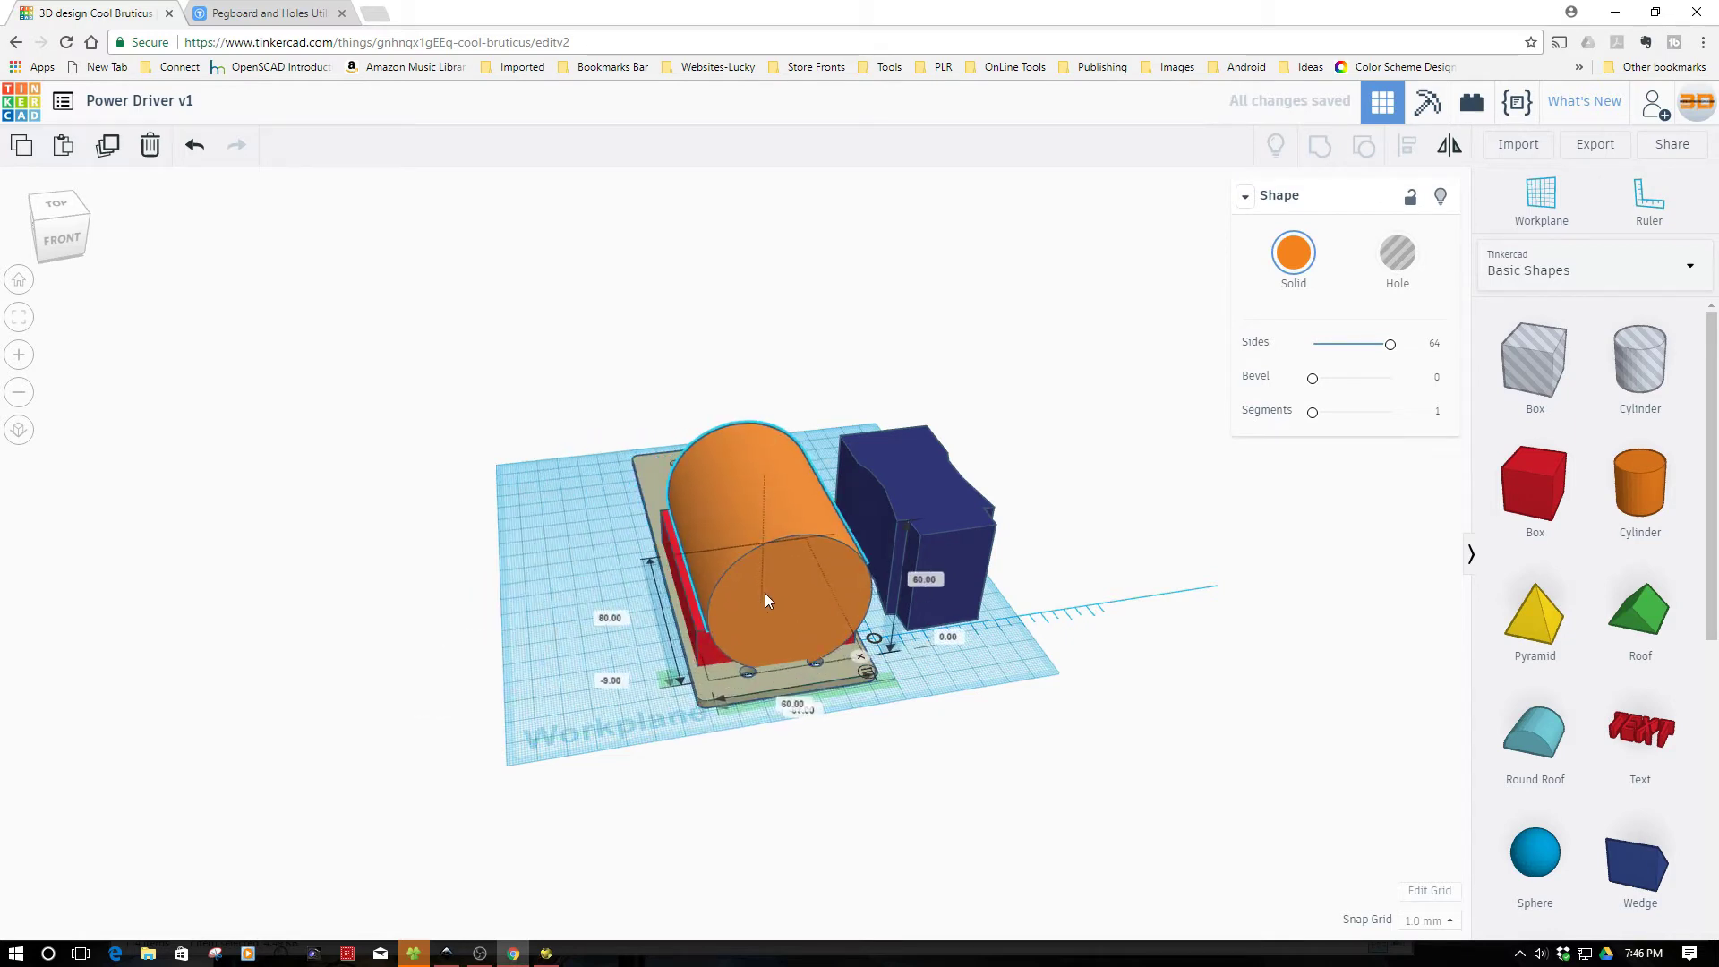
pyautogui.moveTo(768, 782); pyautogui.dragTo(859, 895, button='right')
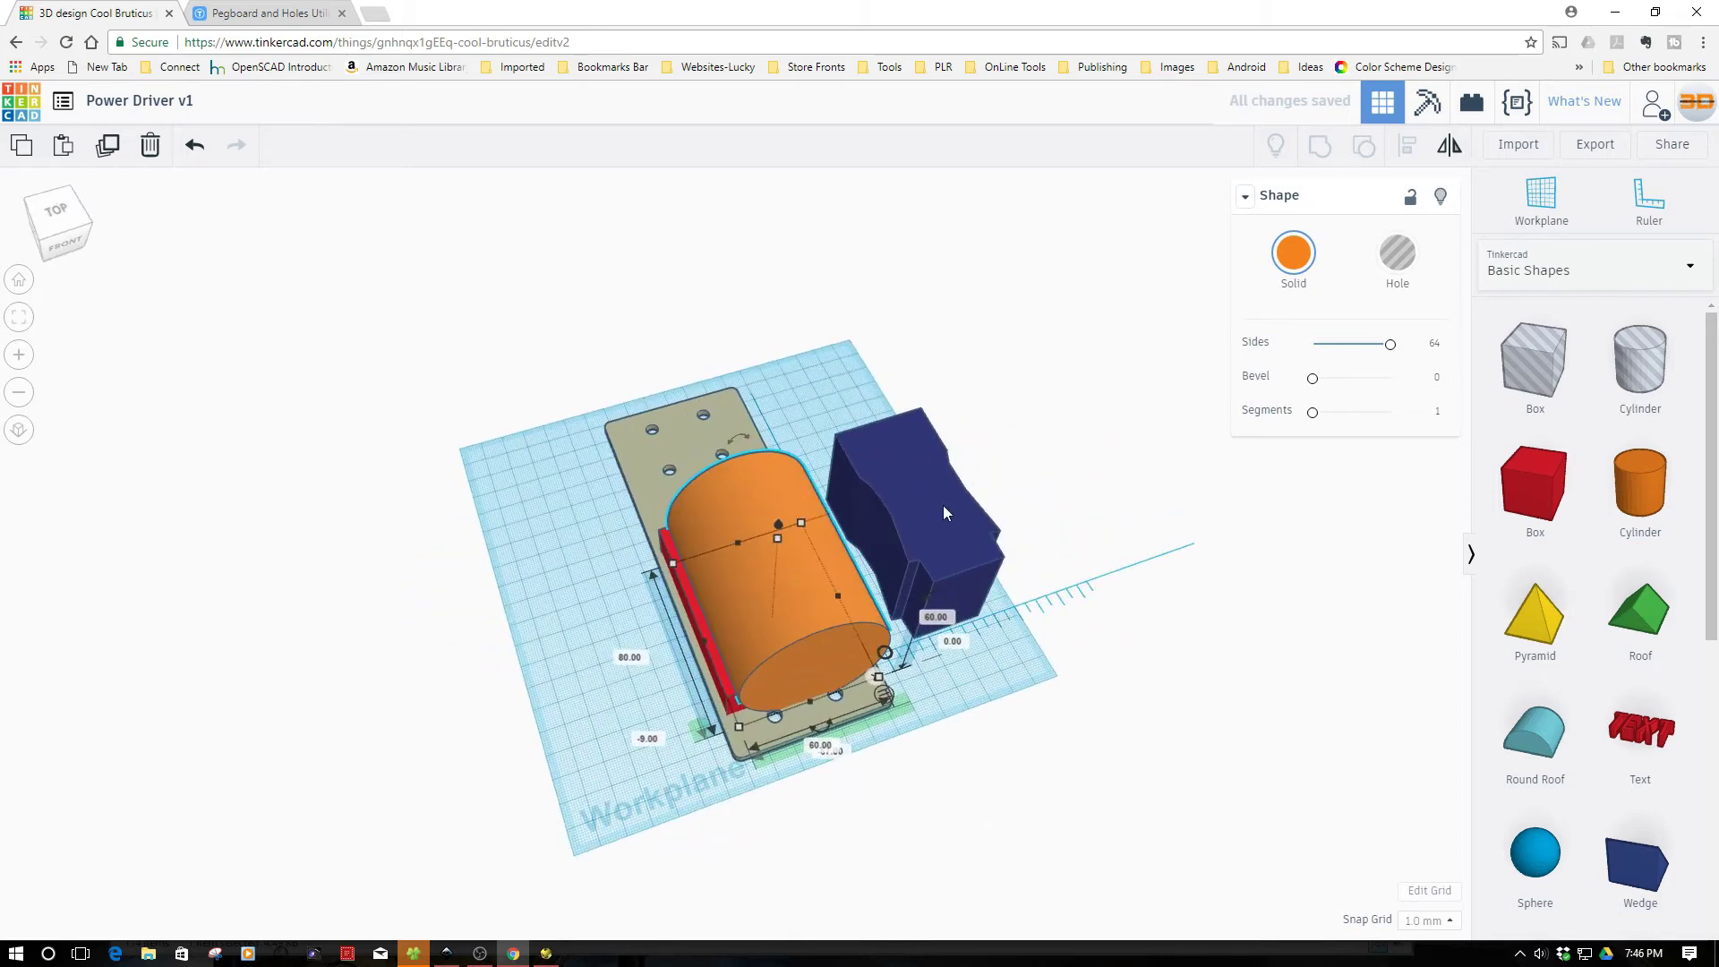
# - Set the red box's height to 30 mm
pyautogui.click(943, 505)
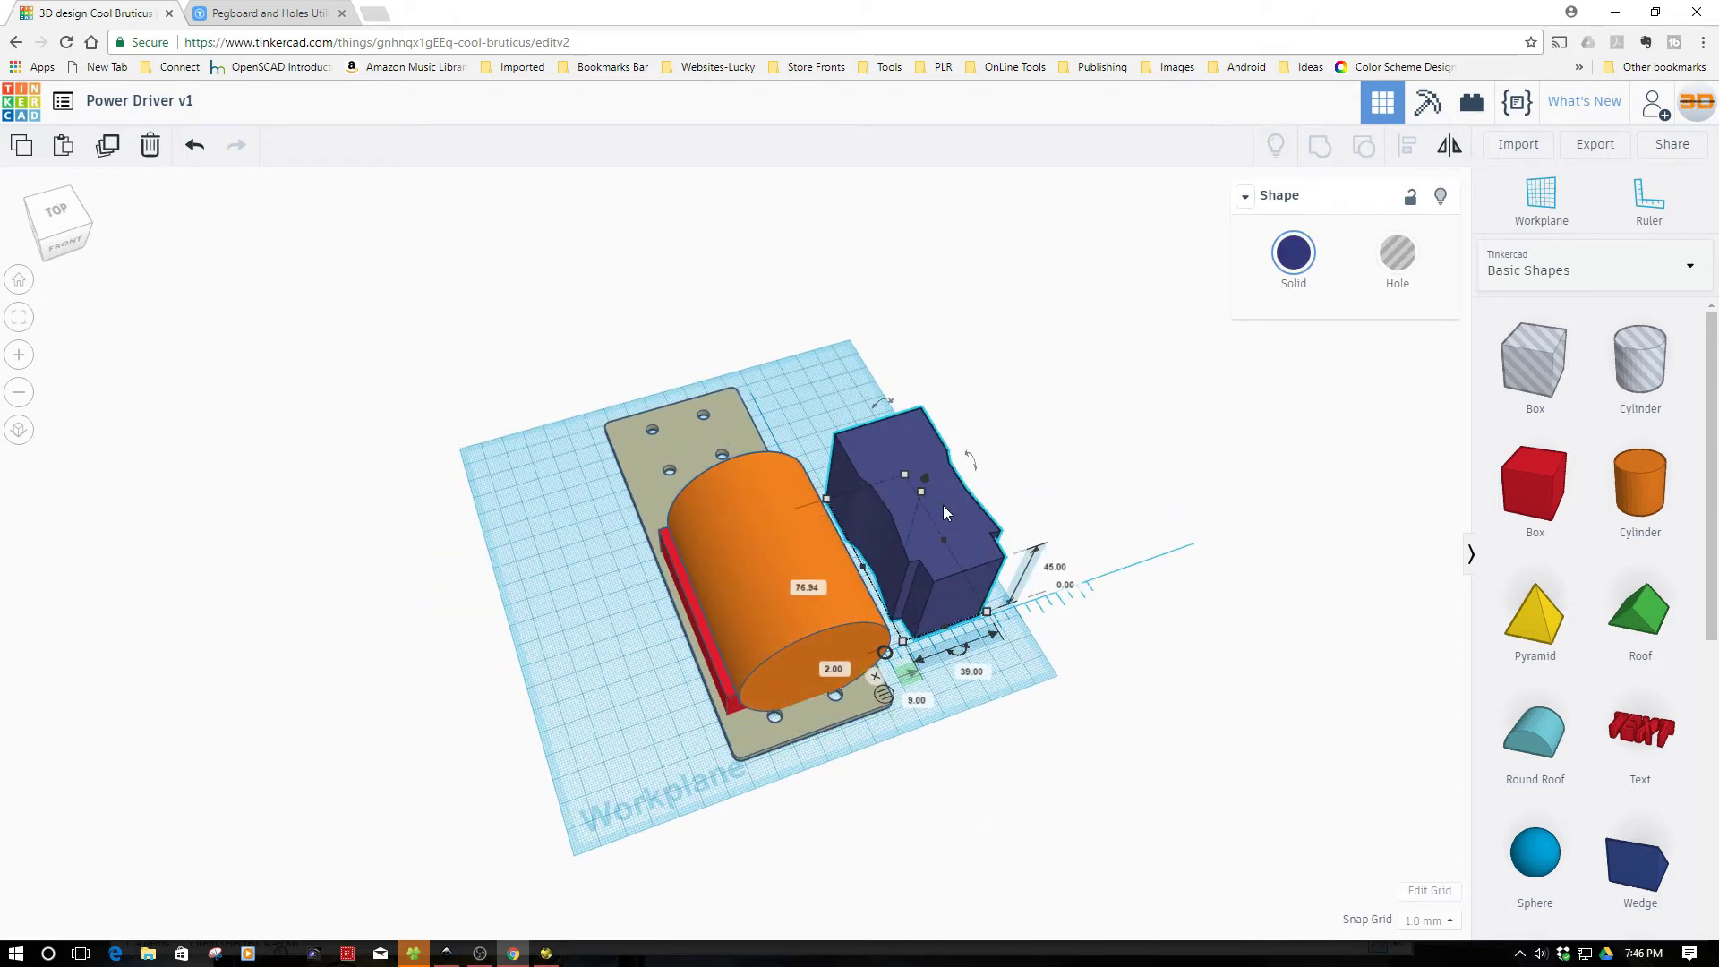
pyautogui.click(709, 653)
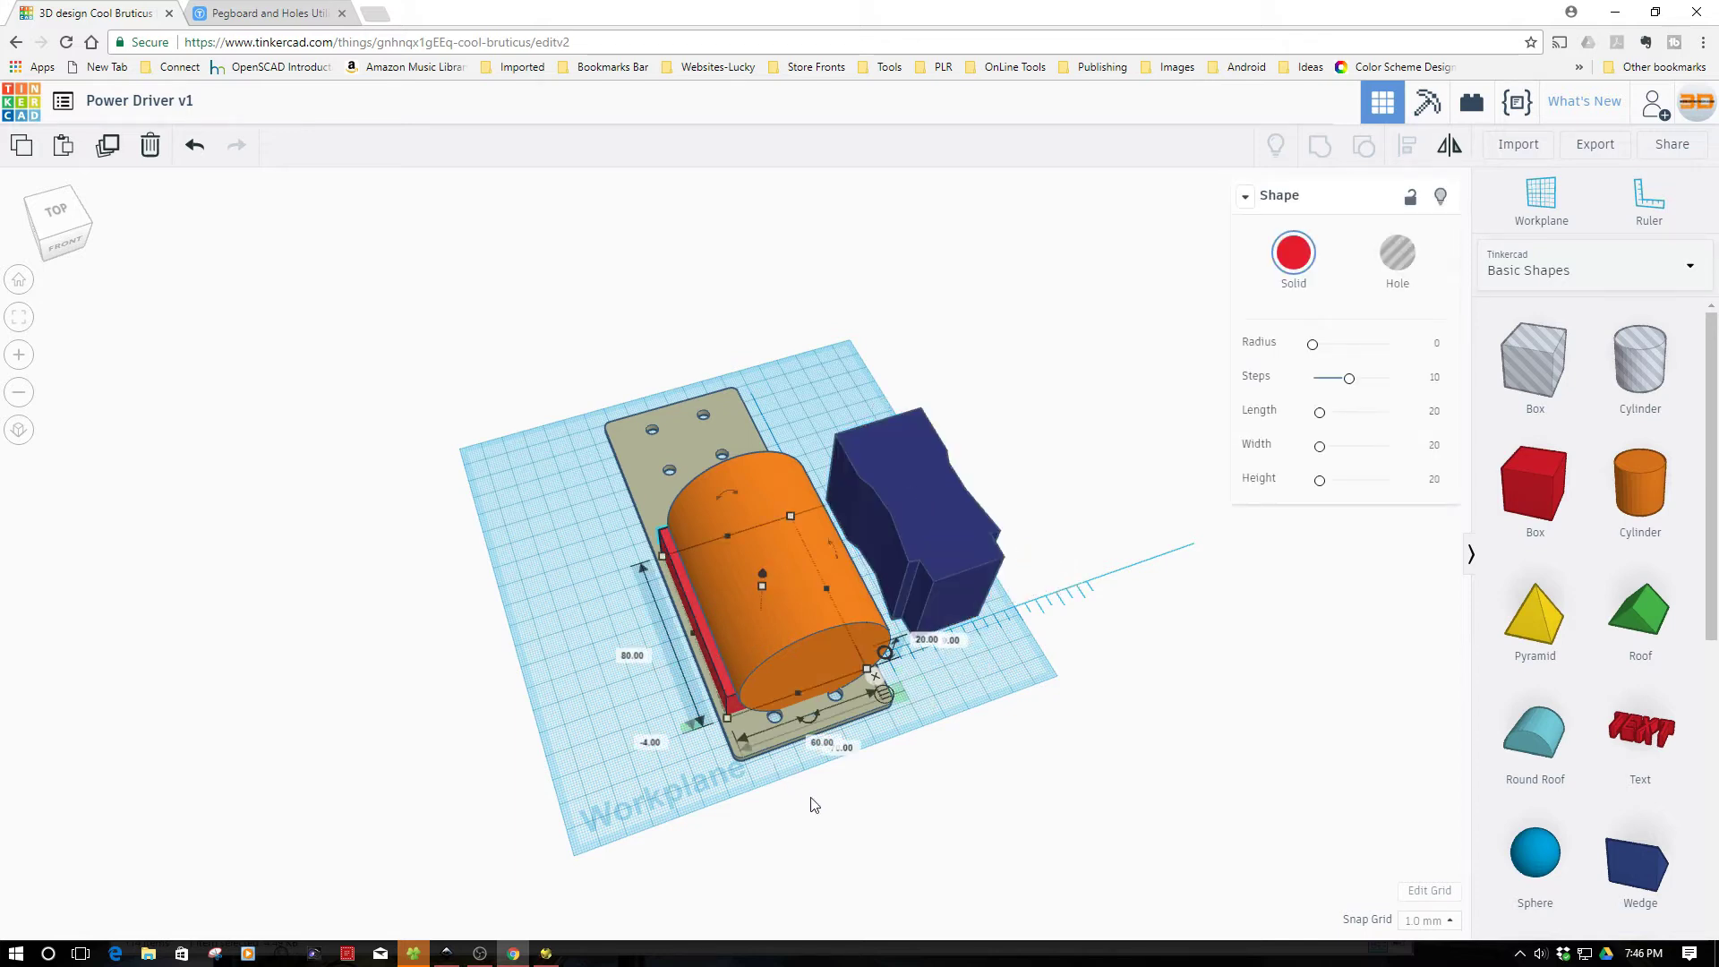
pyautogui.moveTo(848, 824); pyautogui.dragTo(1220, 810, button='right')
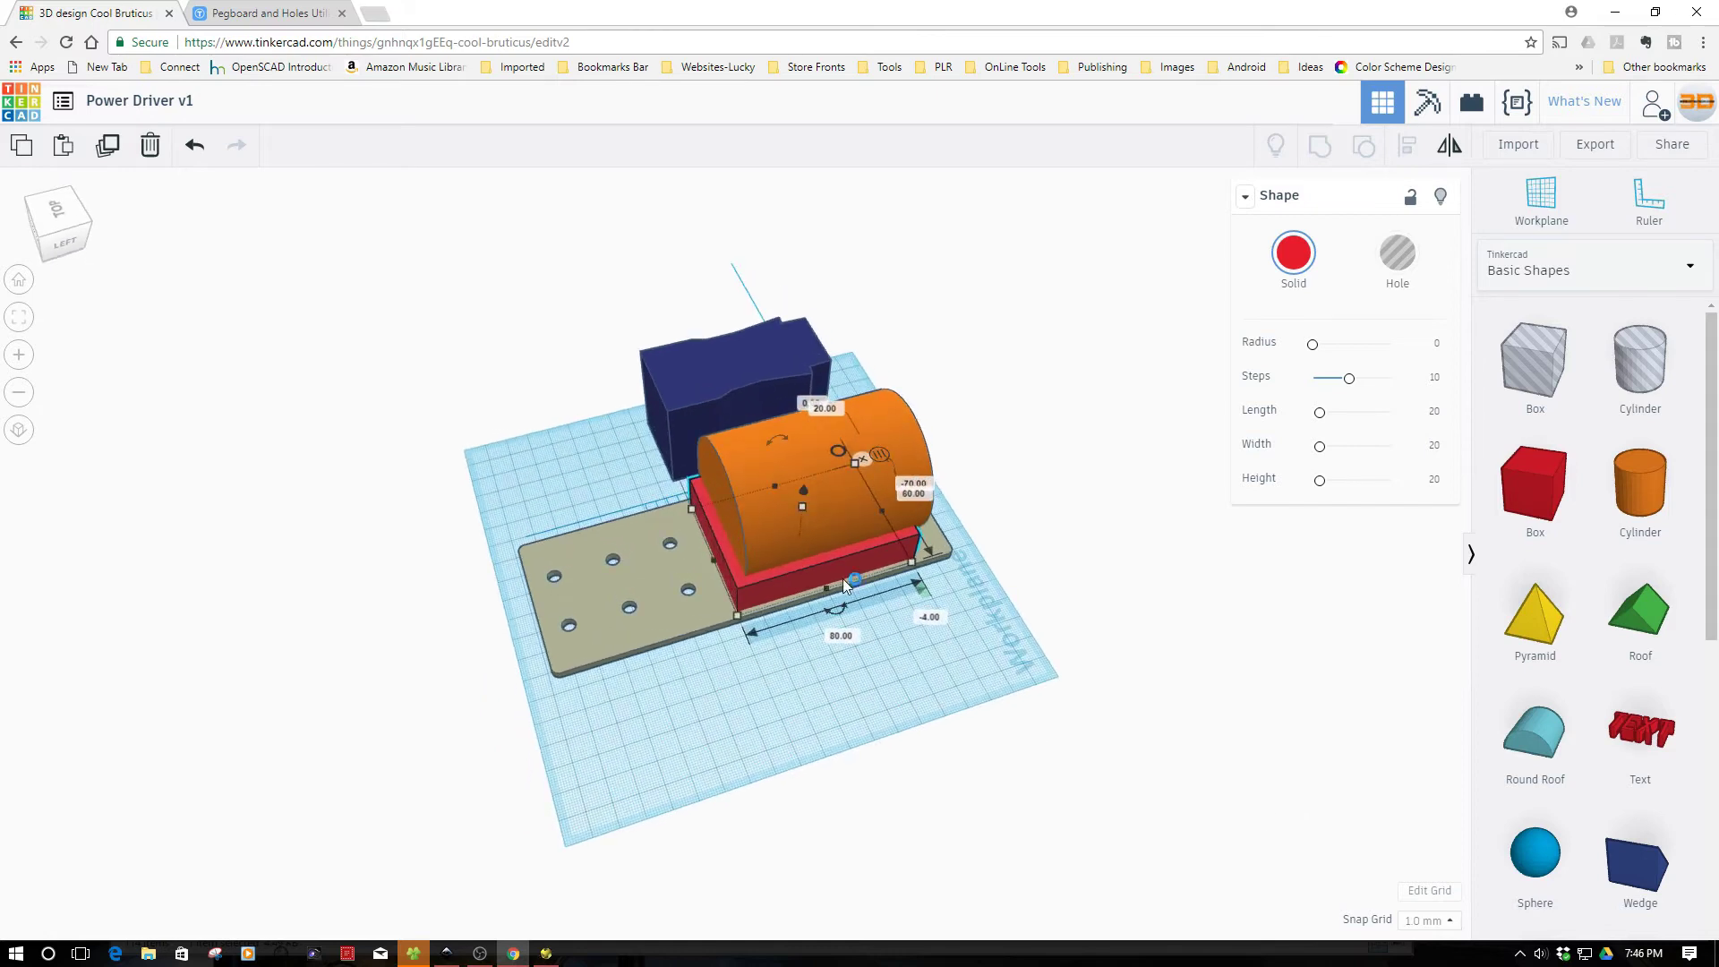
pyautogui.click(778, 527)
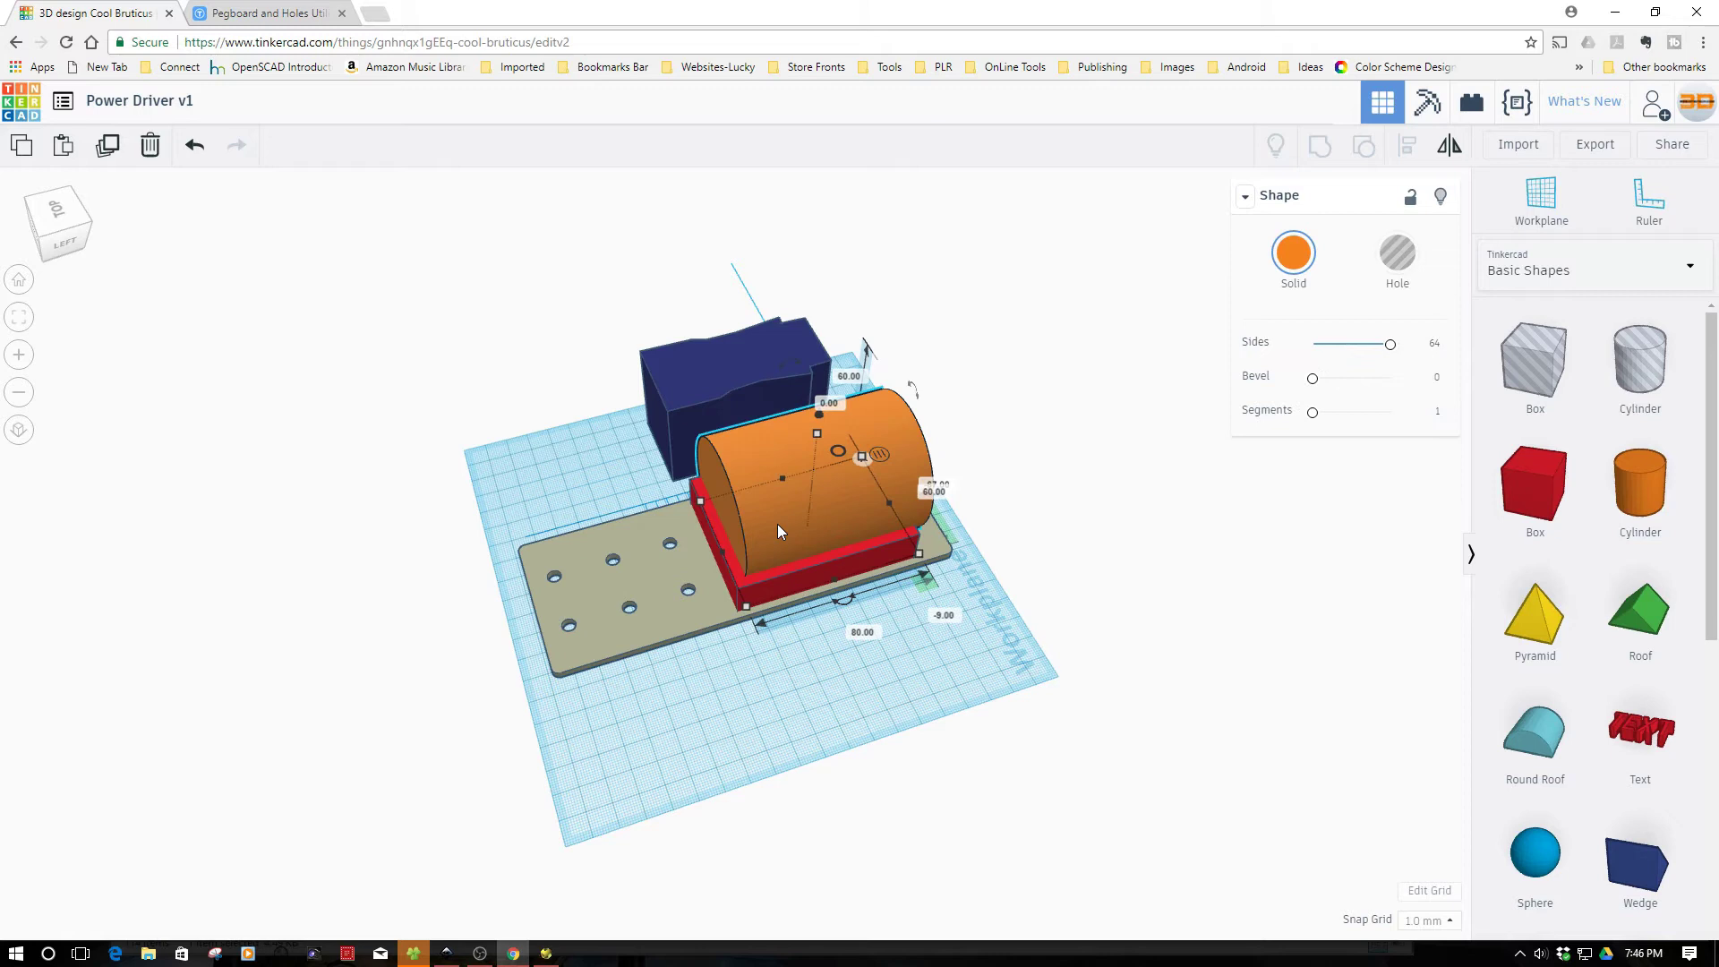
pyautogui.click(794, 568)
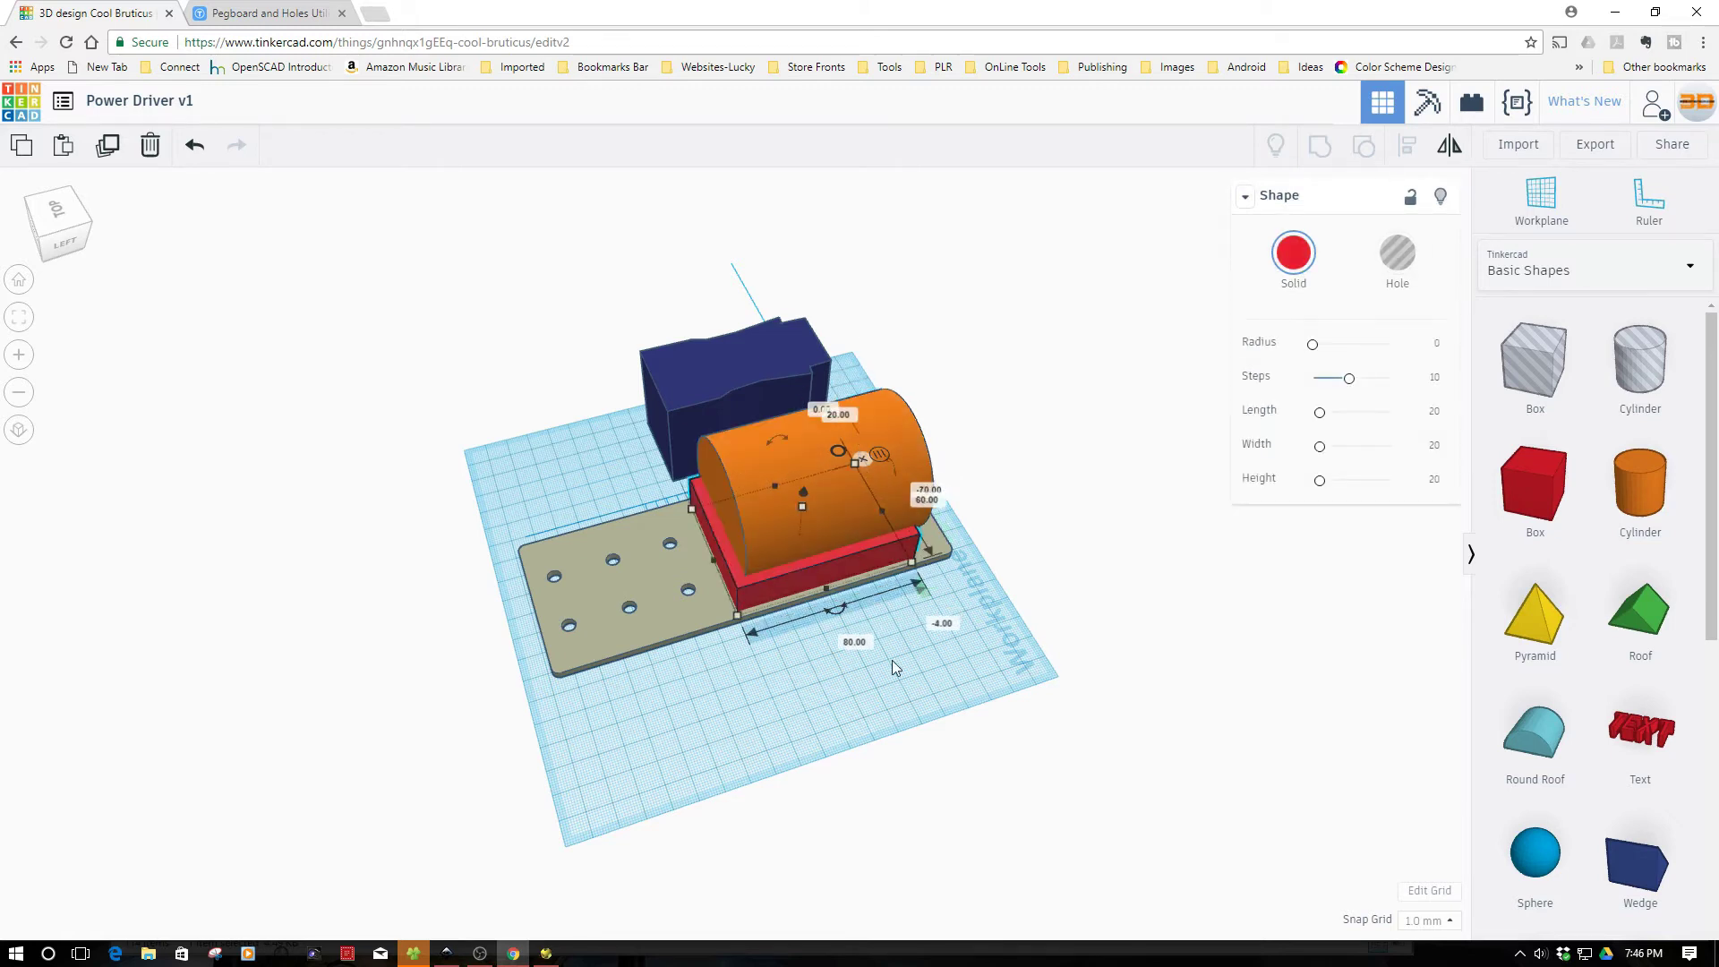
pyautogui.moveTo(873, 703); pyautogui.dragTo(442, 634, button='right')
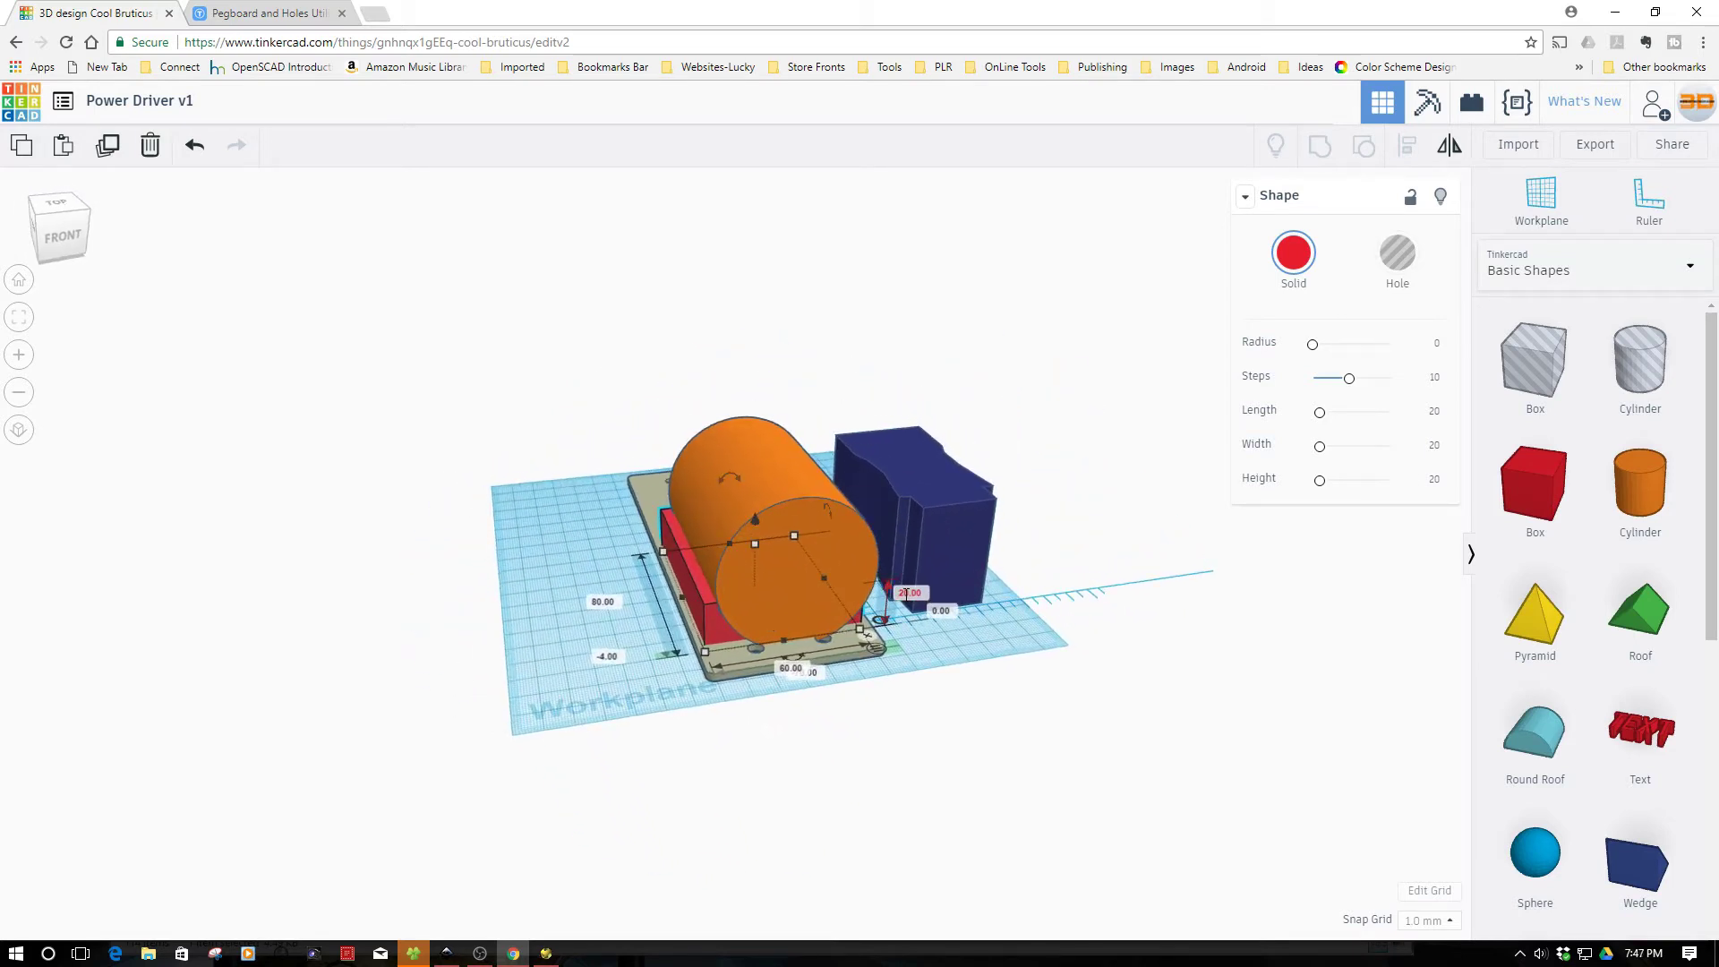
pyautogui.press('r')
pyautogui.write('30')
pyautogui.press('Return')
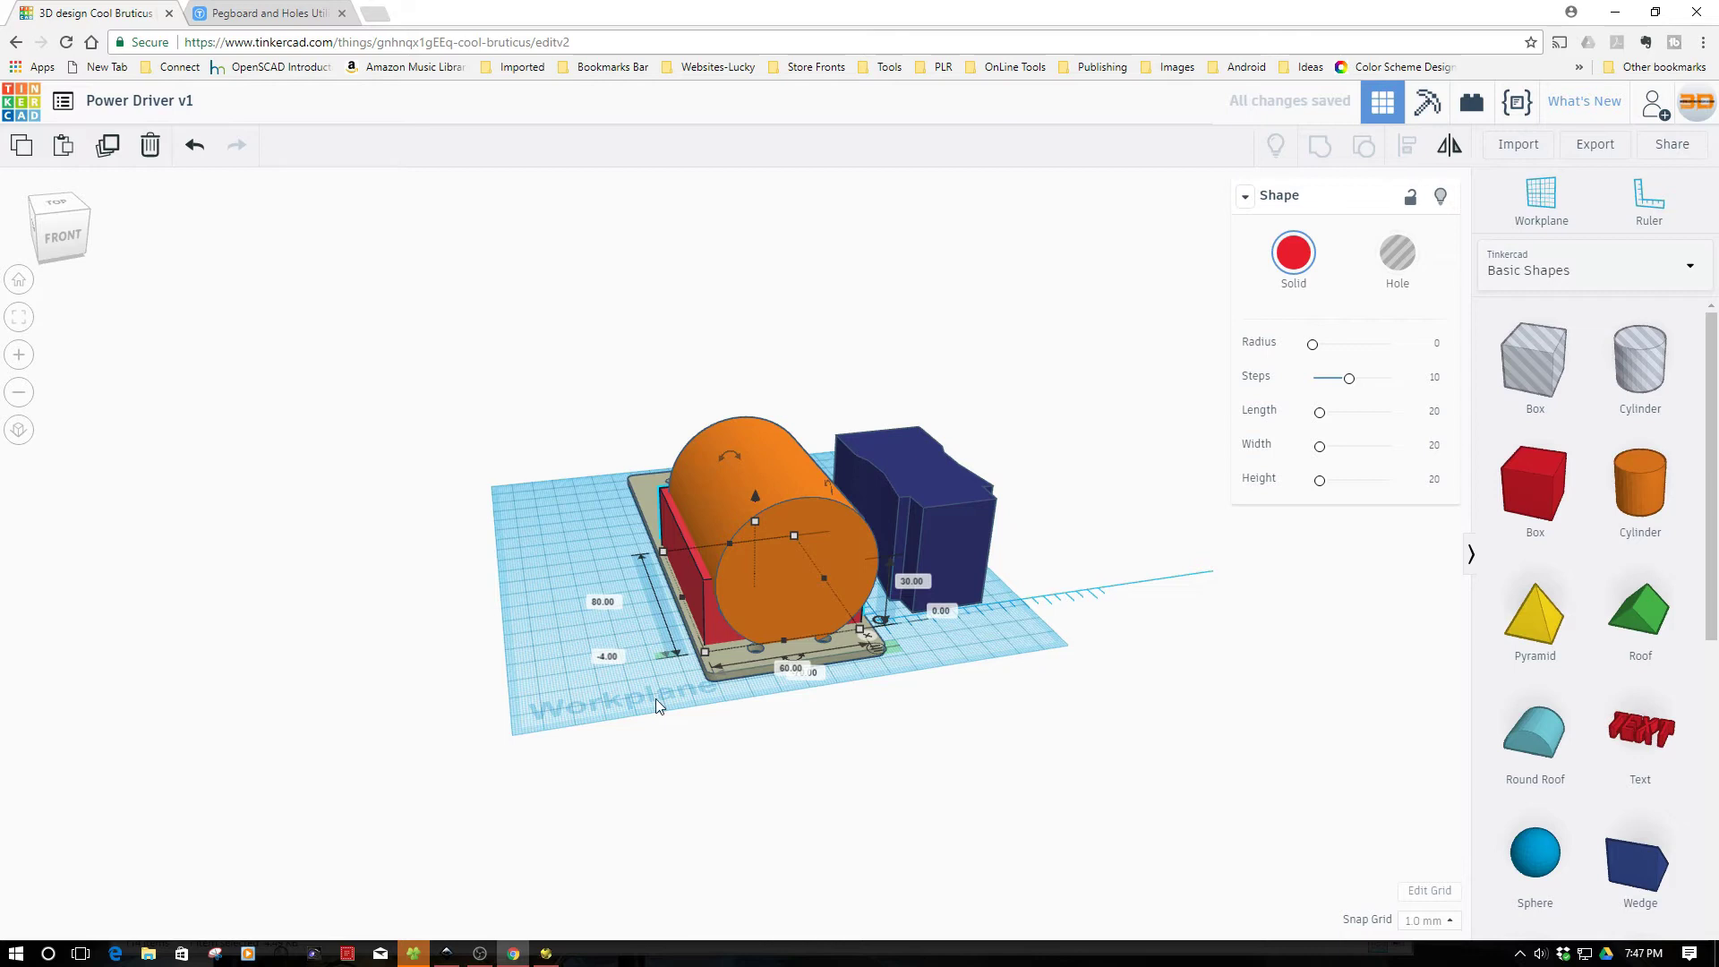
# - Raise the orange cylinder's elevation by 3 mm
pyautogui.moveTo(655, 693); pyautogui.dragTo(755, 727, button='right')
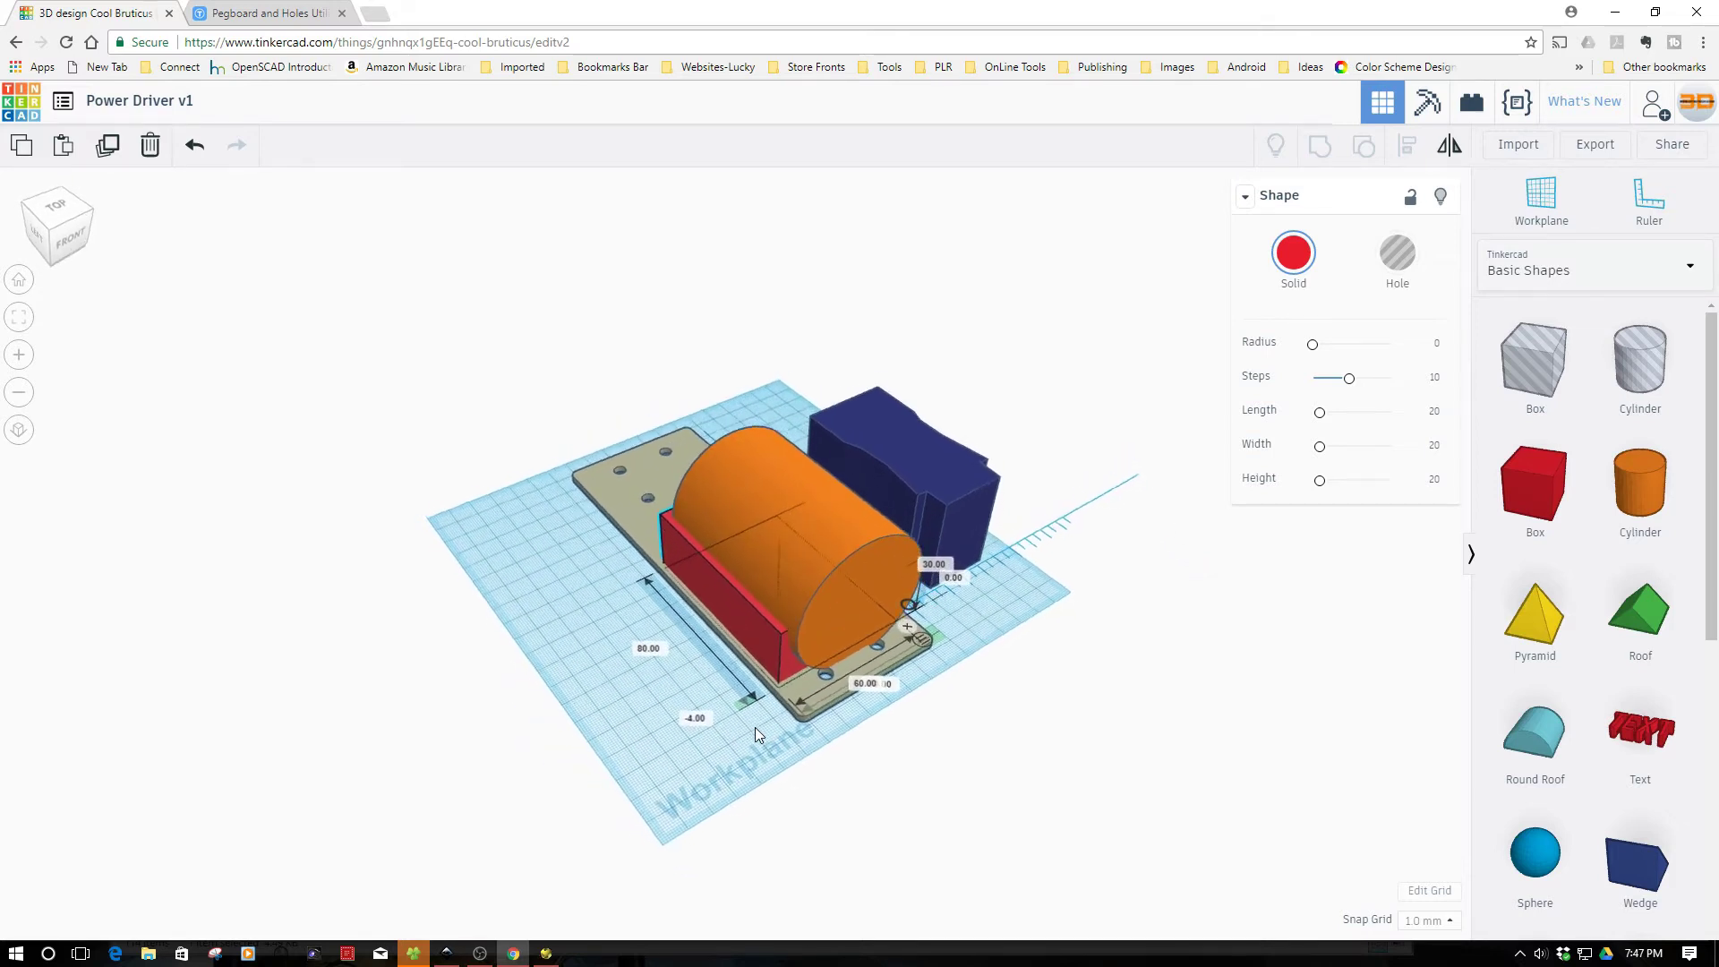
pyautogui.click(799, 683)
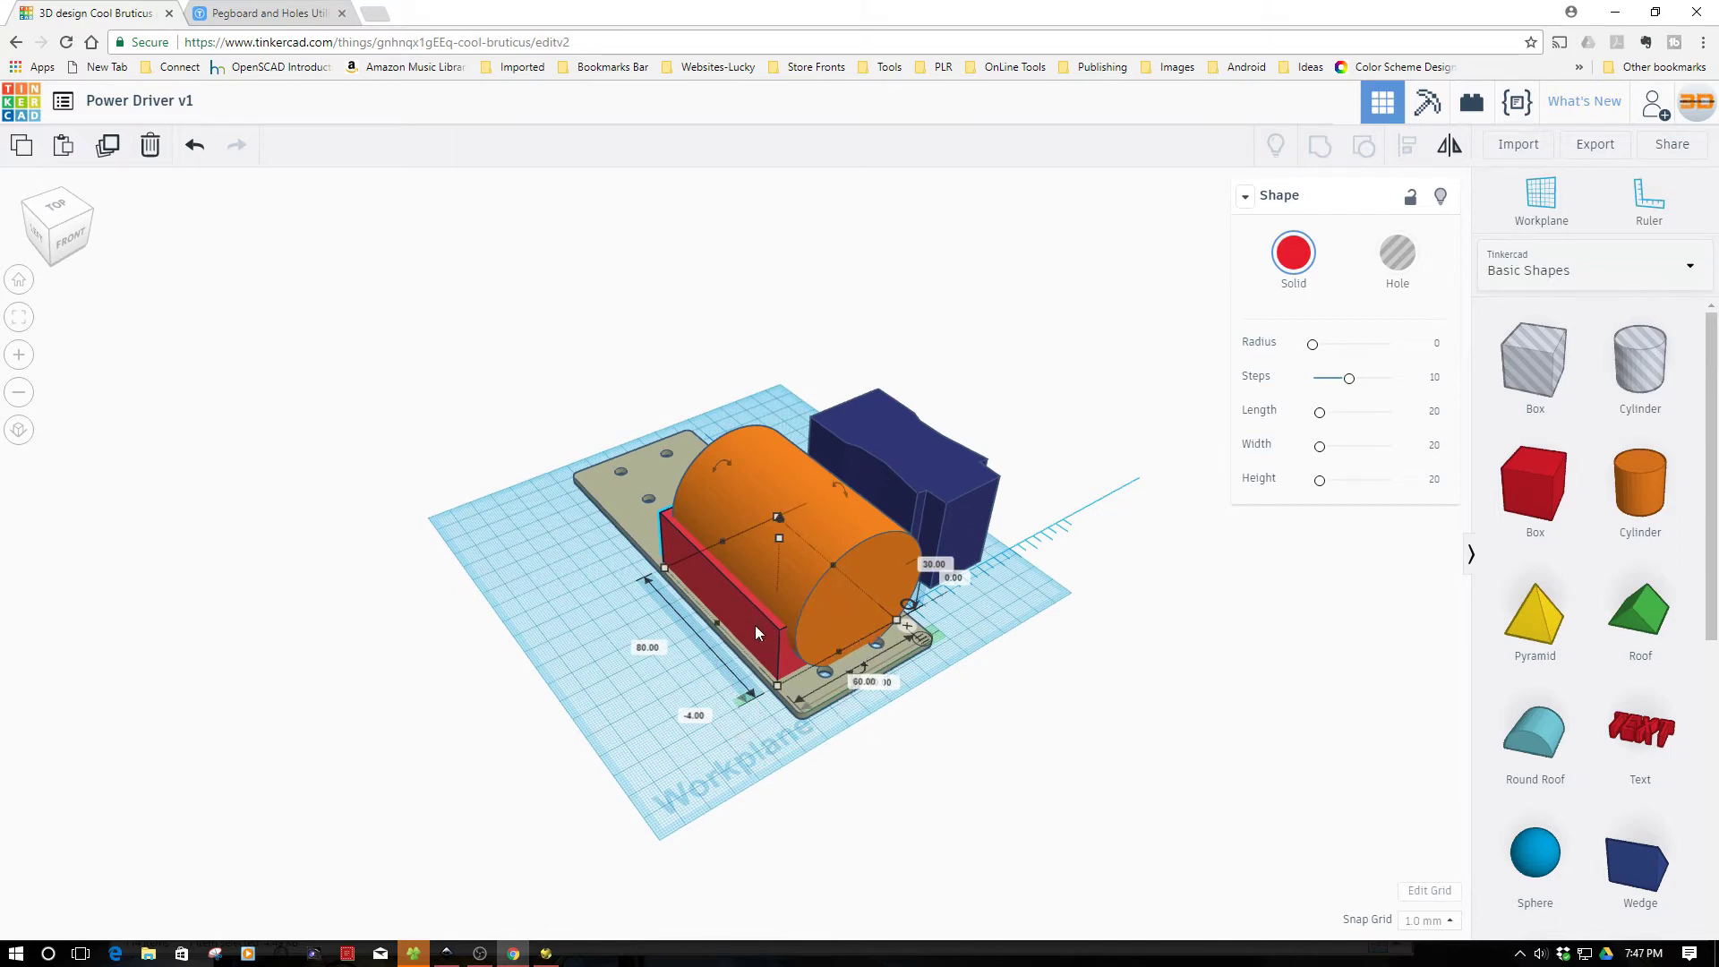
pyautogui.moveTo(759, 739); pyautogui.dragTo(822, 700, button='right')
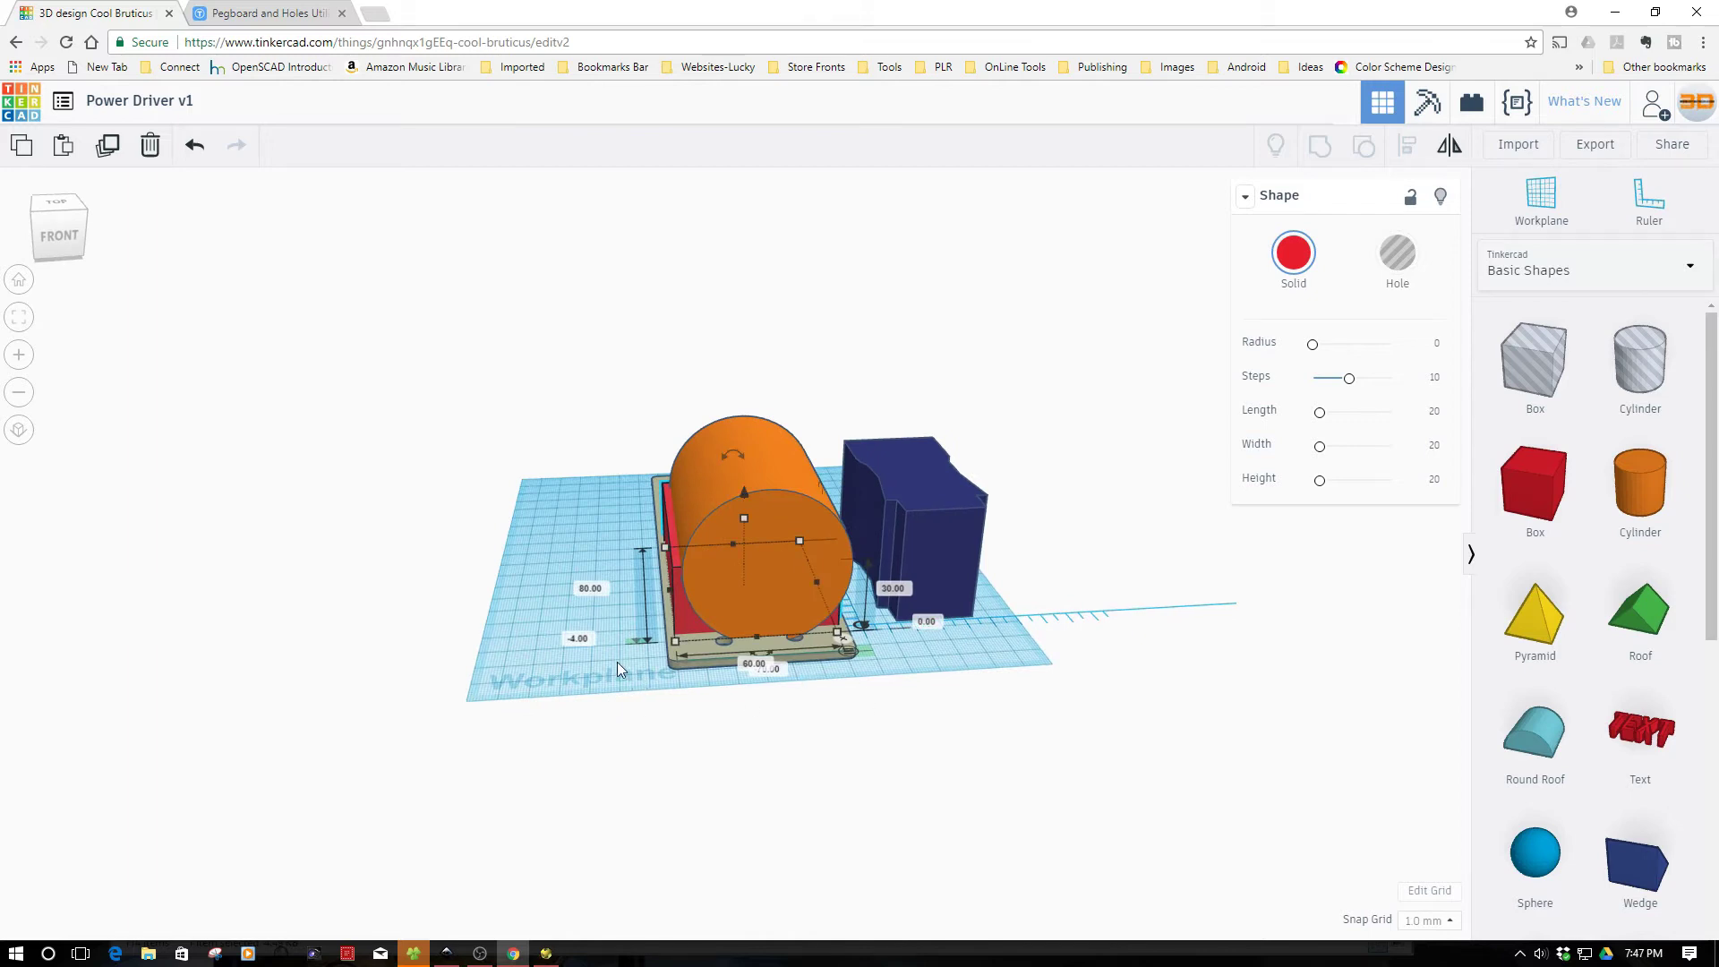
pyautogui.moveTo(610, 662); pyautogui.dragTo(632, 676, button='right')
pyautogui.click(738, 615)
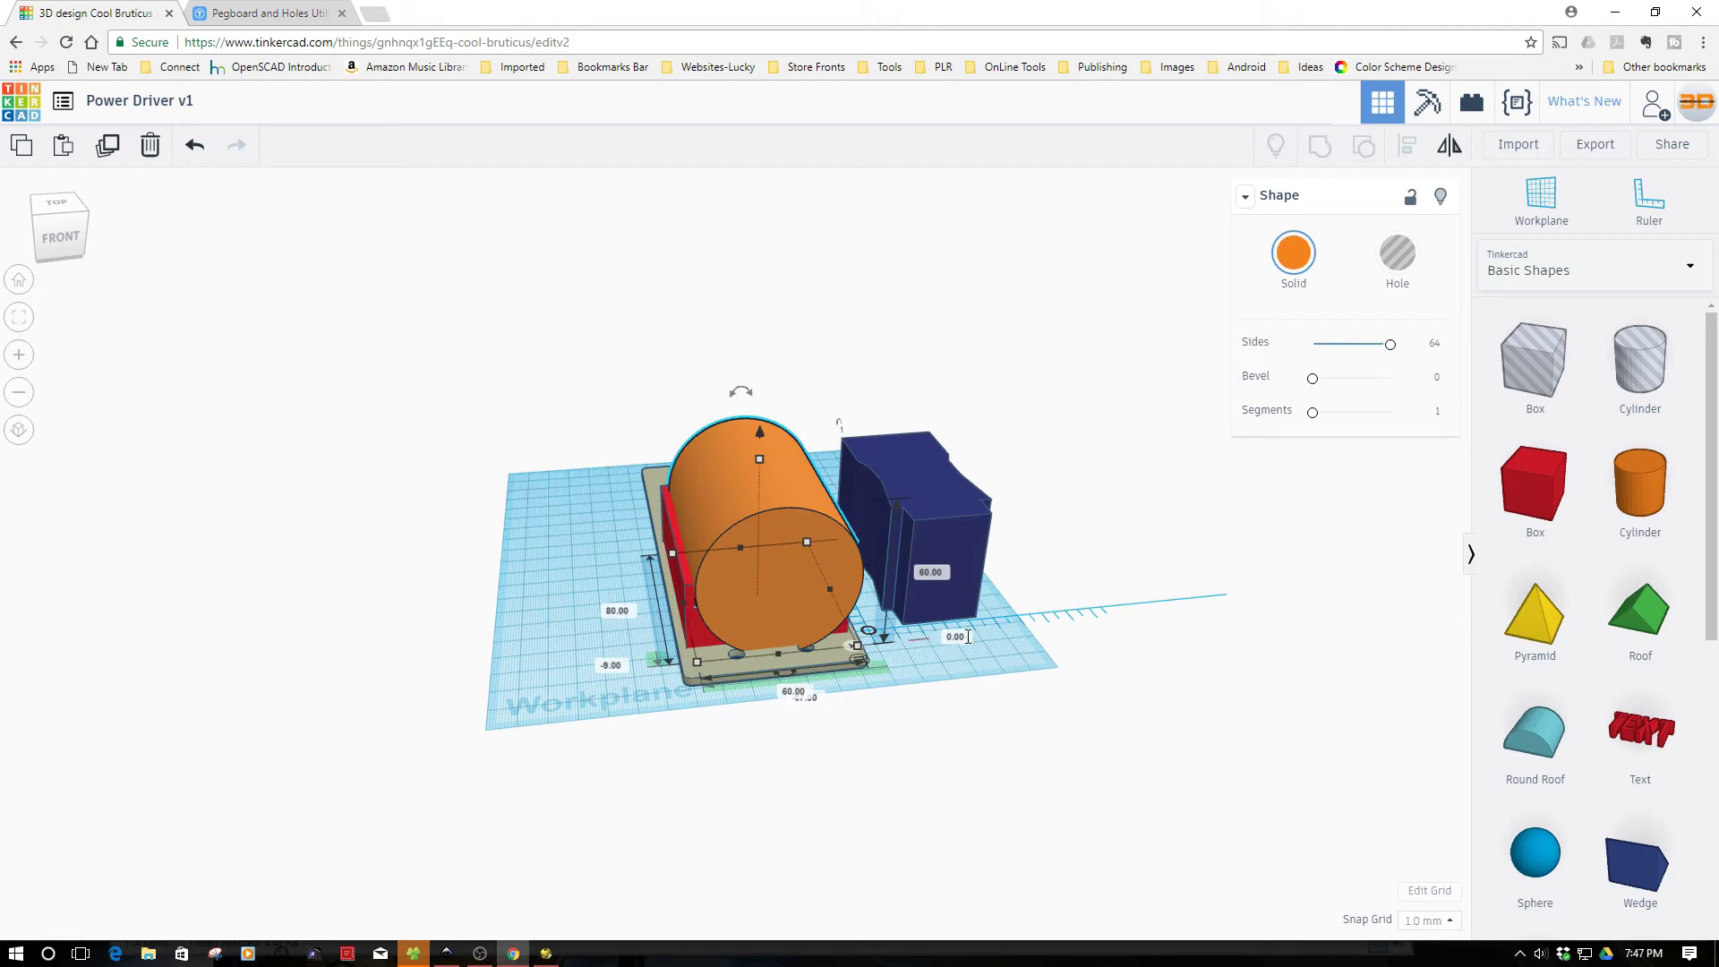
pyautogui.click(957, 636)
pyautogui.write('3')
pyautogui.press('Return')
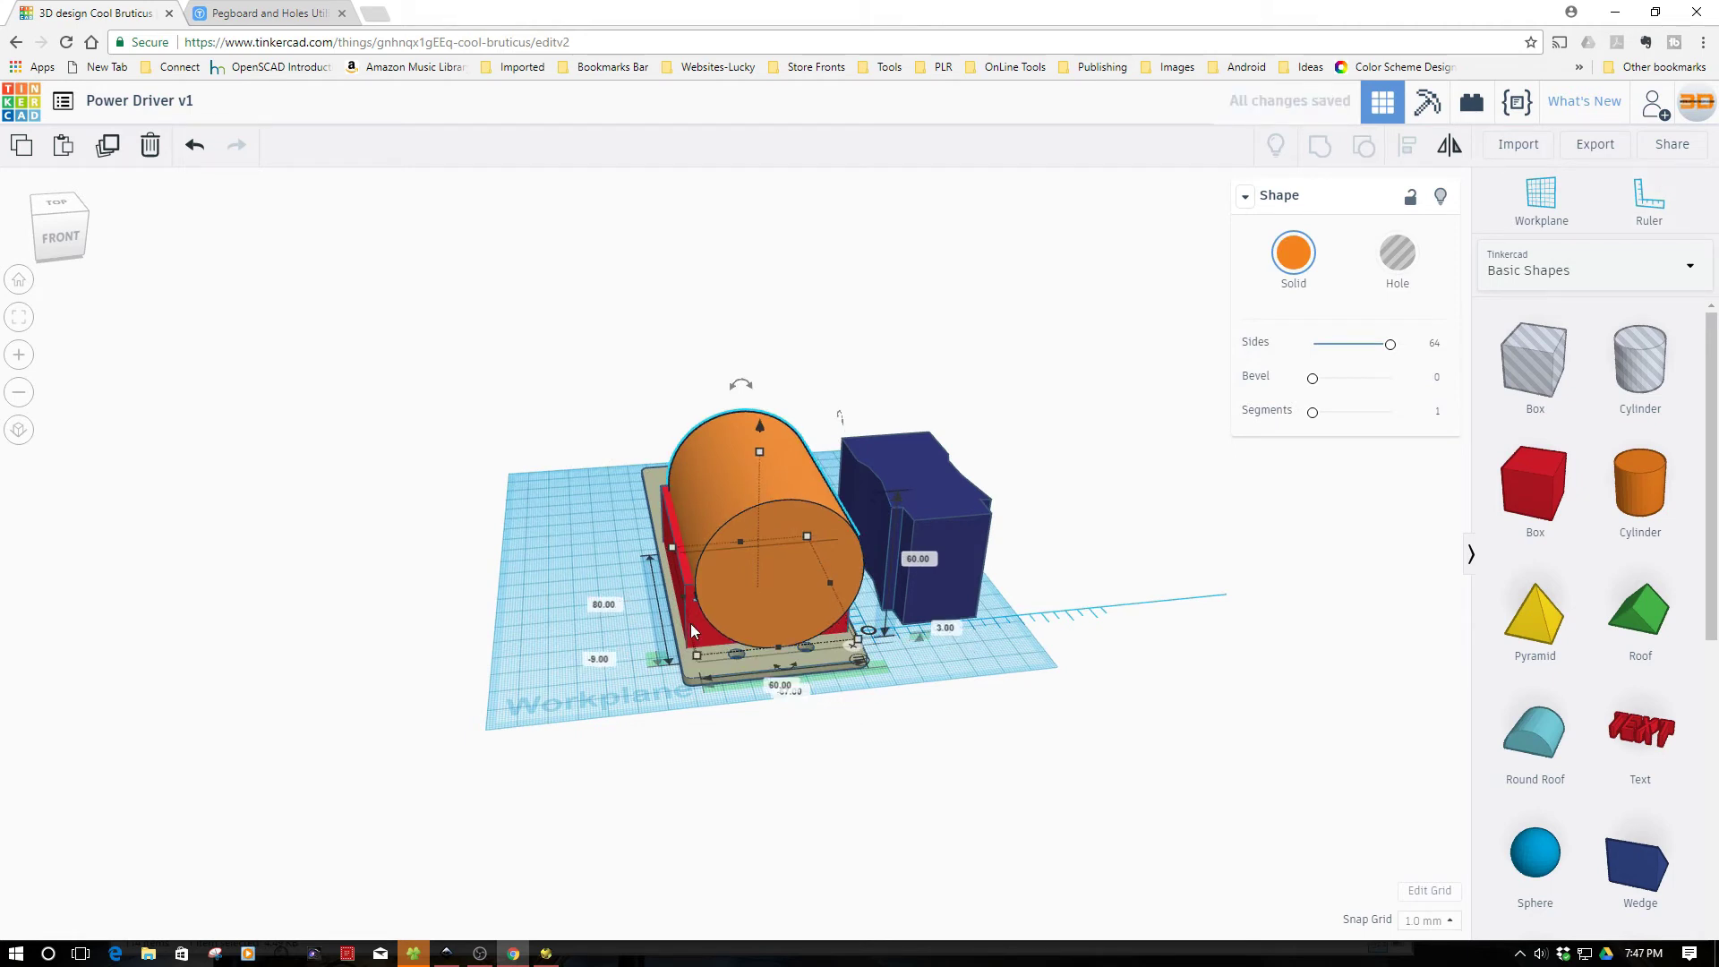
# - Change the red box's height to 33 mm
pyautogui.click(691, 623)
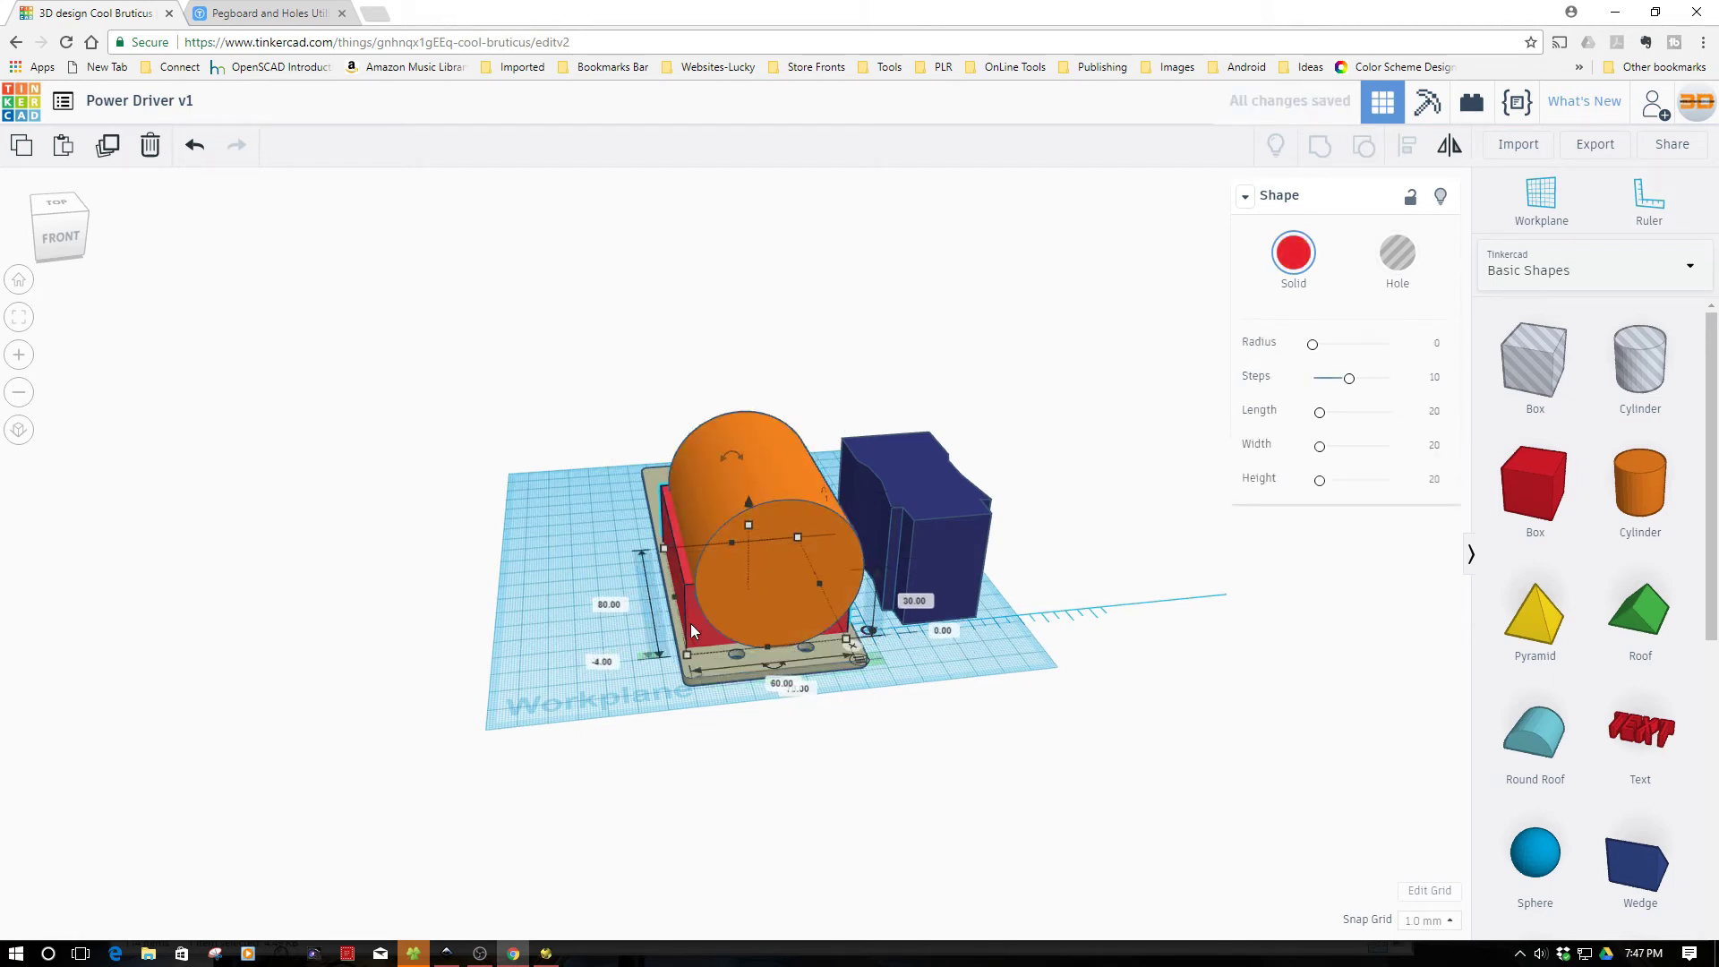
pyautogui.click(922, 602)
pyautogui.write('33')
pyautogui.press('Return')
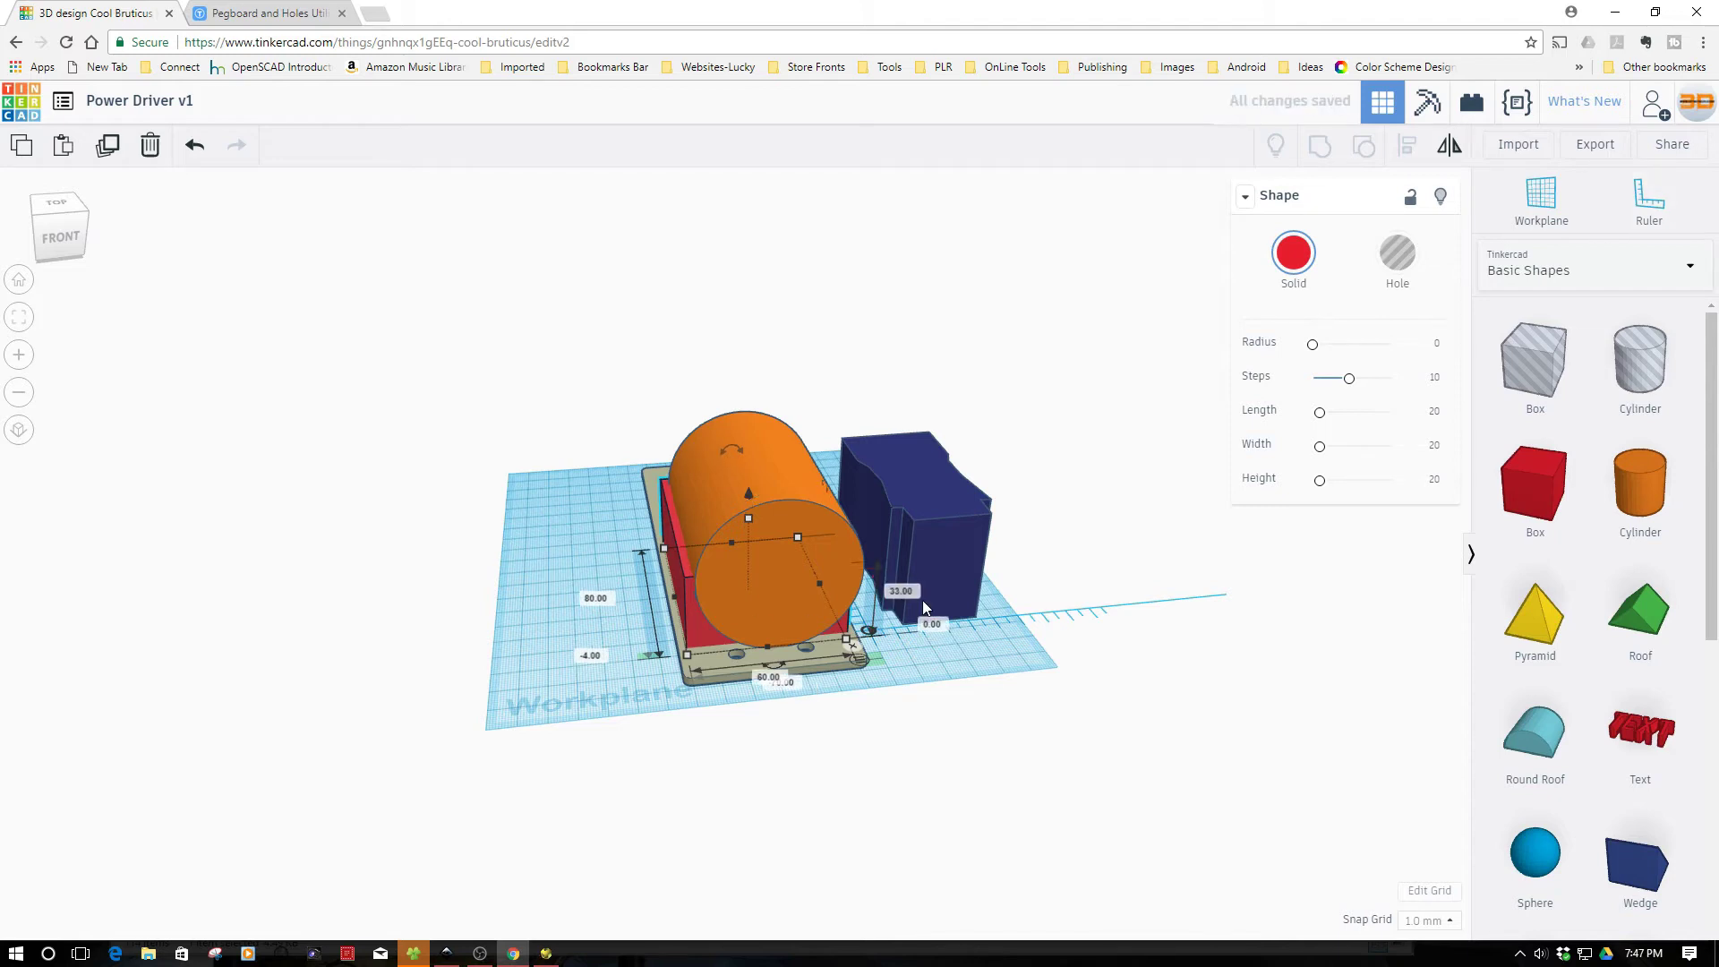
pyautogui.moveTo(818, 787); pyautogui.dragTo(1187, 891, button='right')
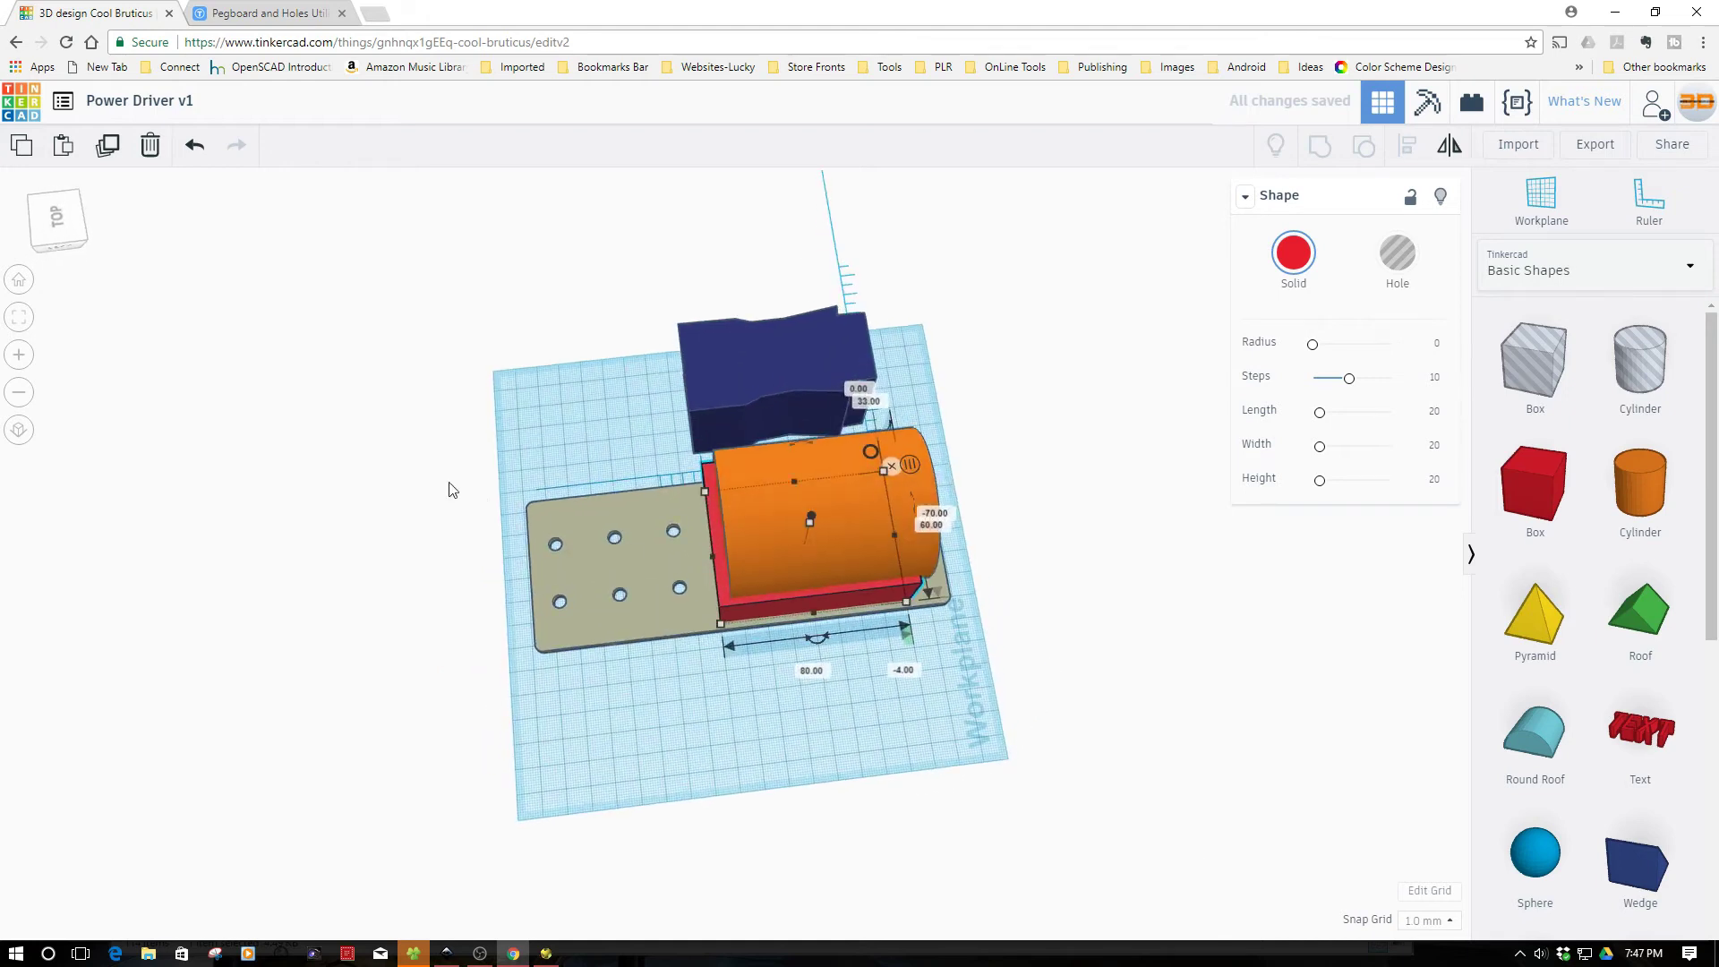
pyautogui.moveTo(447, 481); pyautogui.dragTo(989, 625)
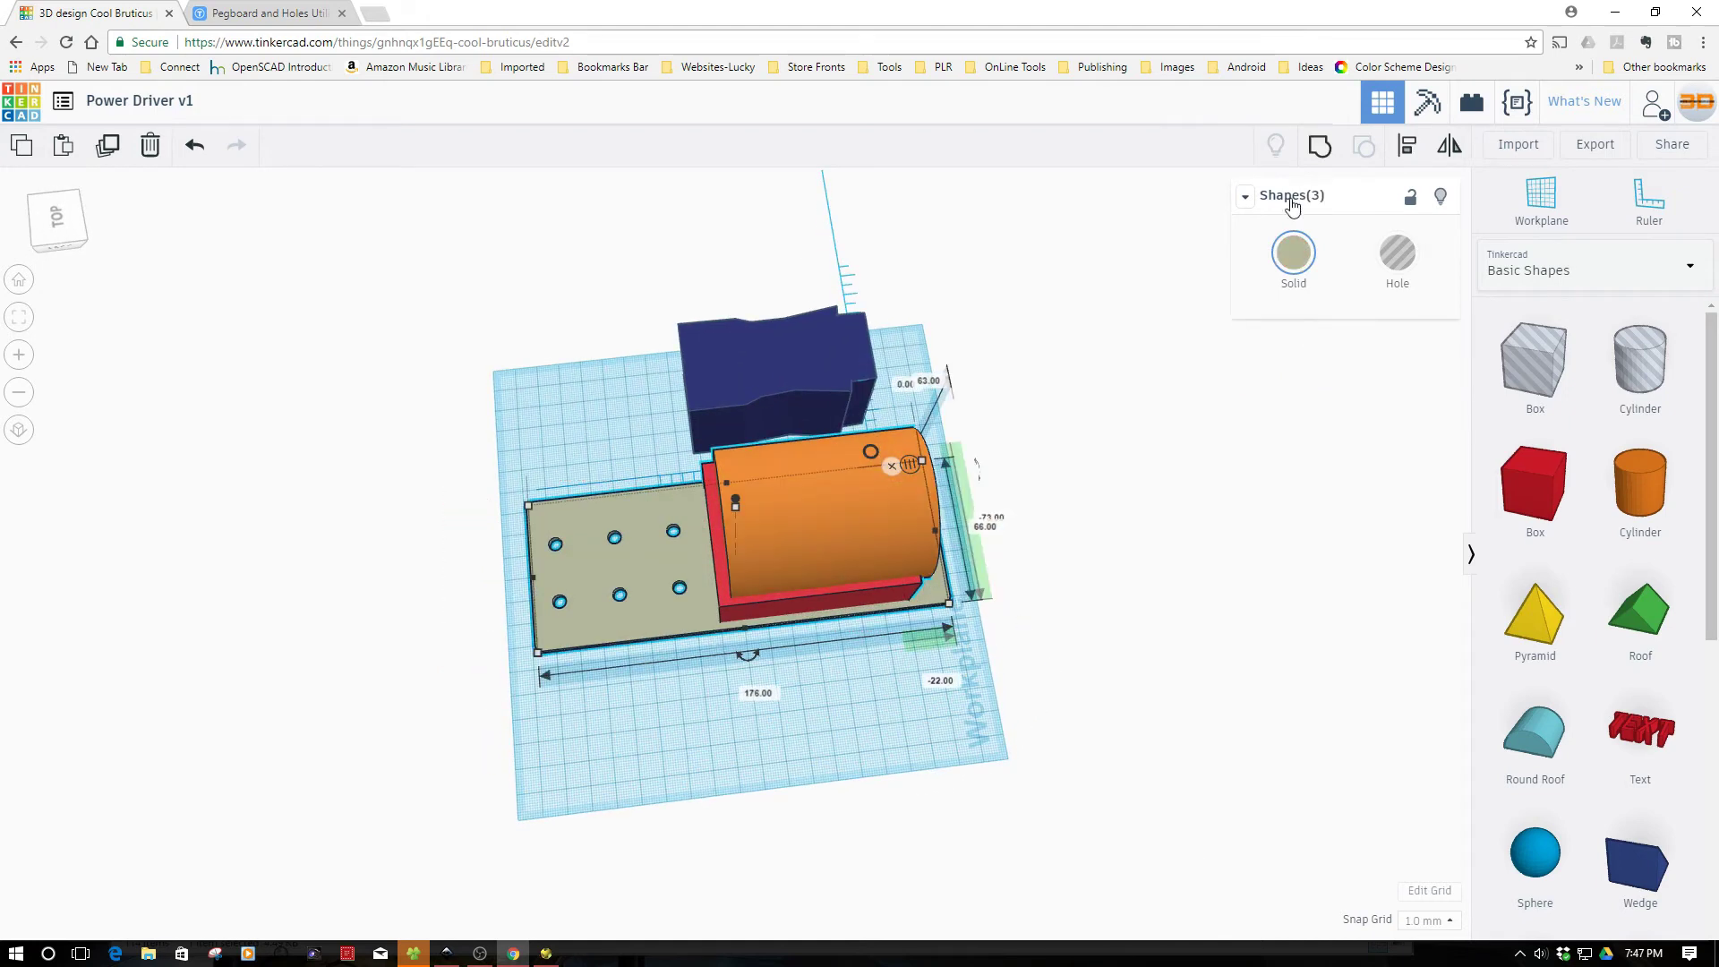
# - Align the cylinder and box to the plate's centre along its length and its width
pyautogui.click(1398, 157)
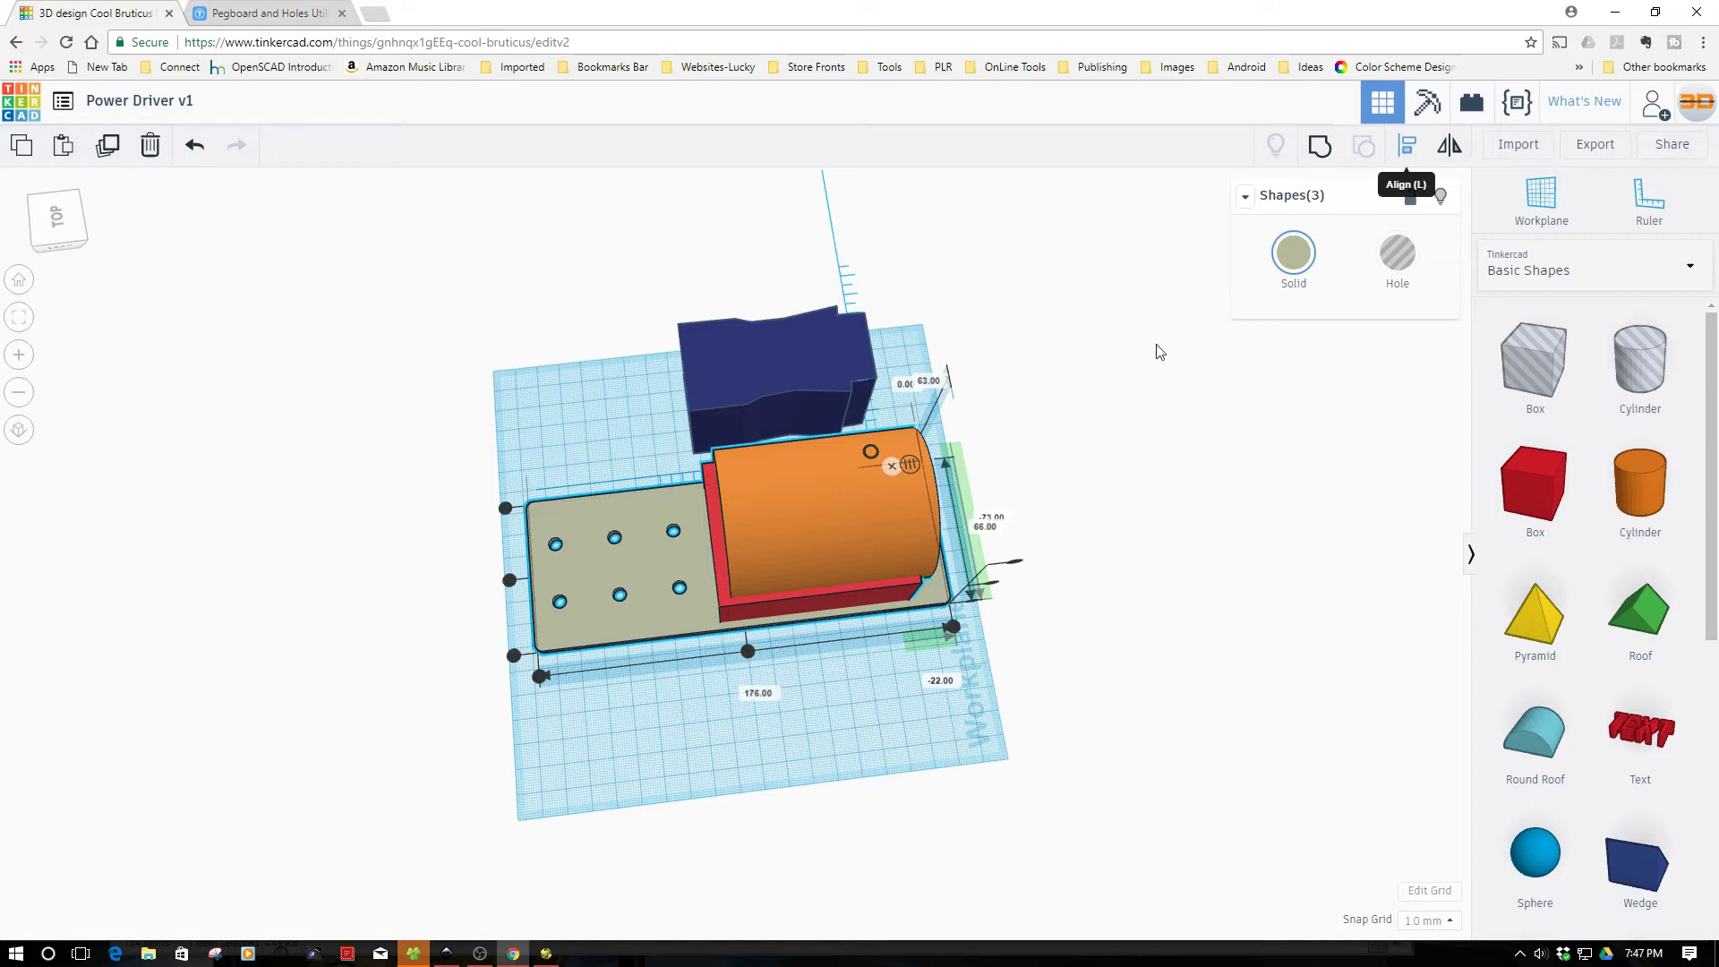
pyautogui.click(749, 652)
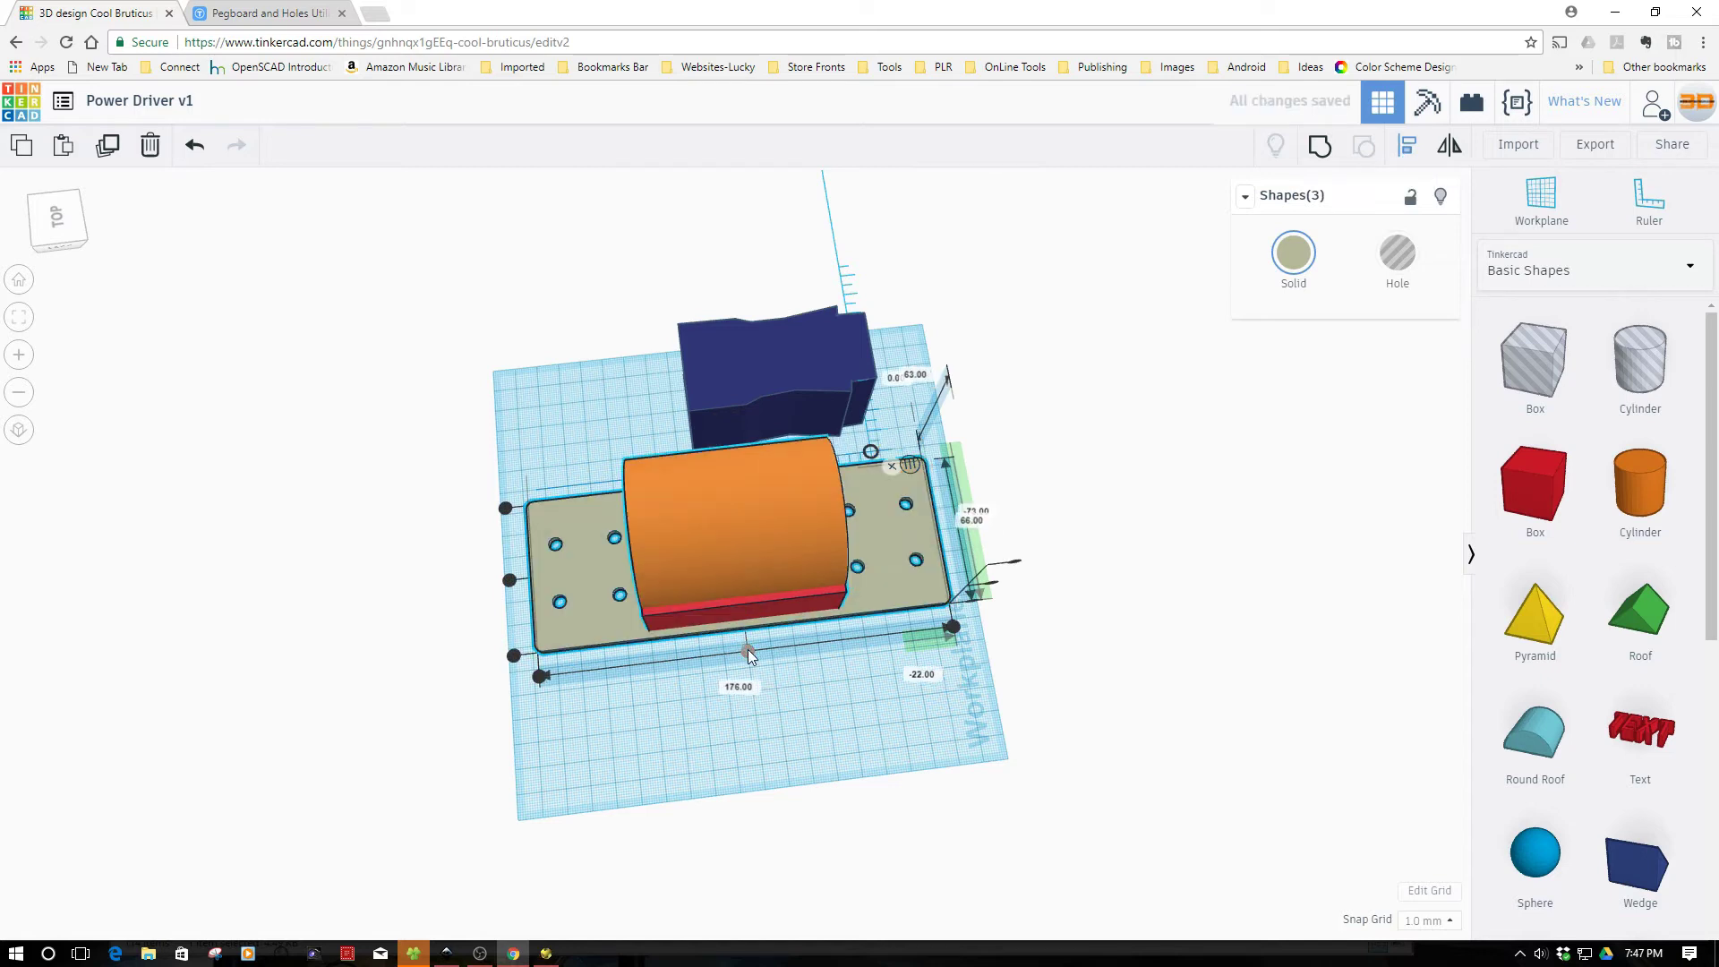
pyautogui.moveTo(1000, 679); pyautogui.dragTo(465, 560, button='right')
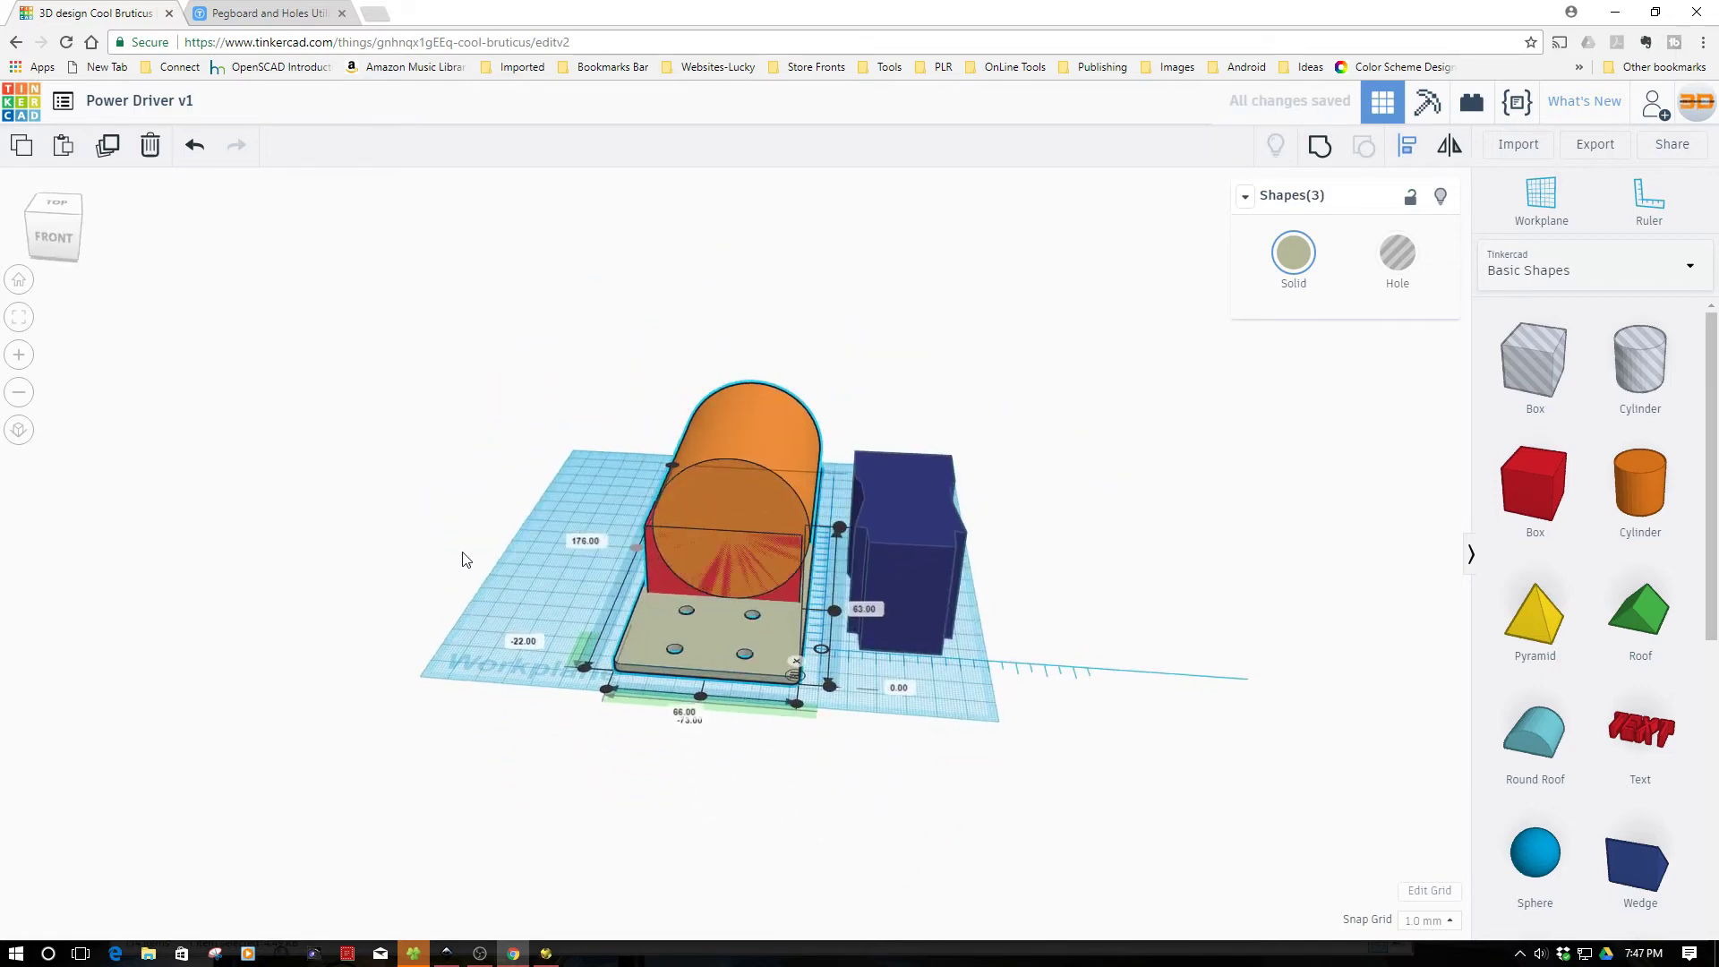
pyautogui.click(701, 696)
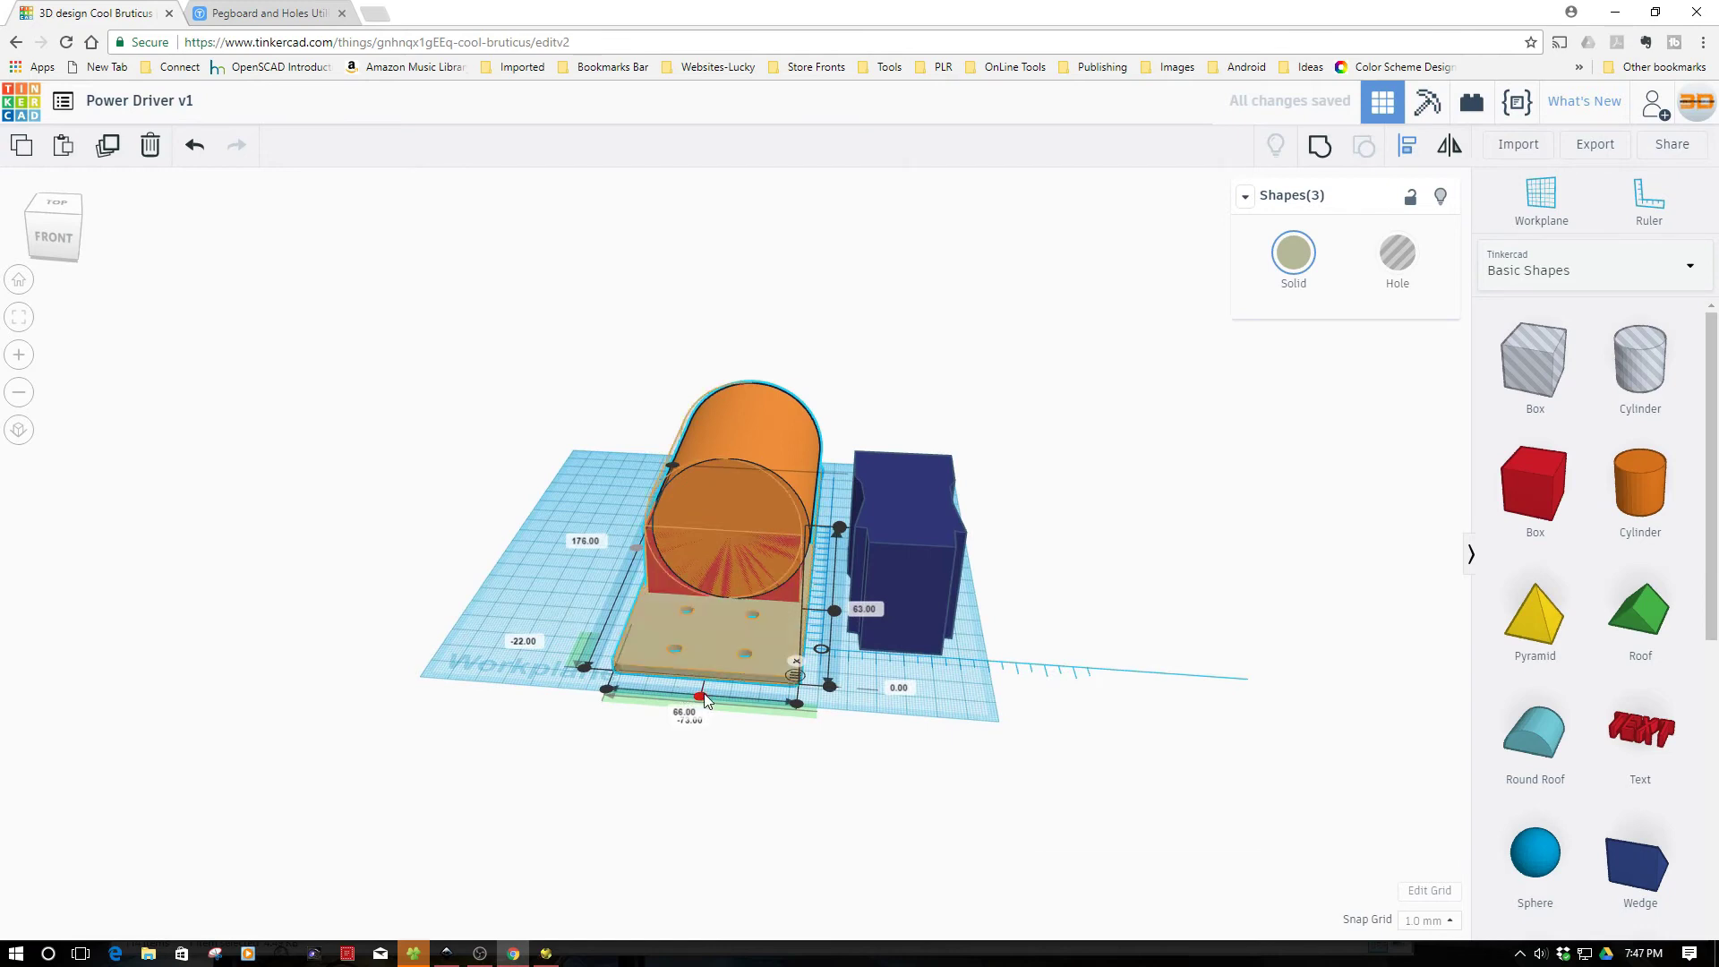
pyautogui.click(494, 586)
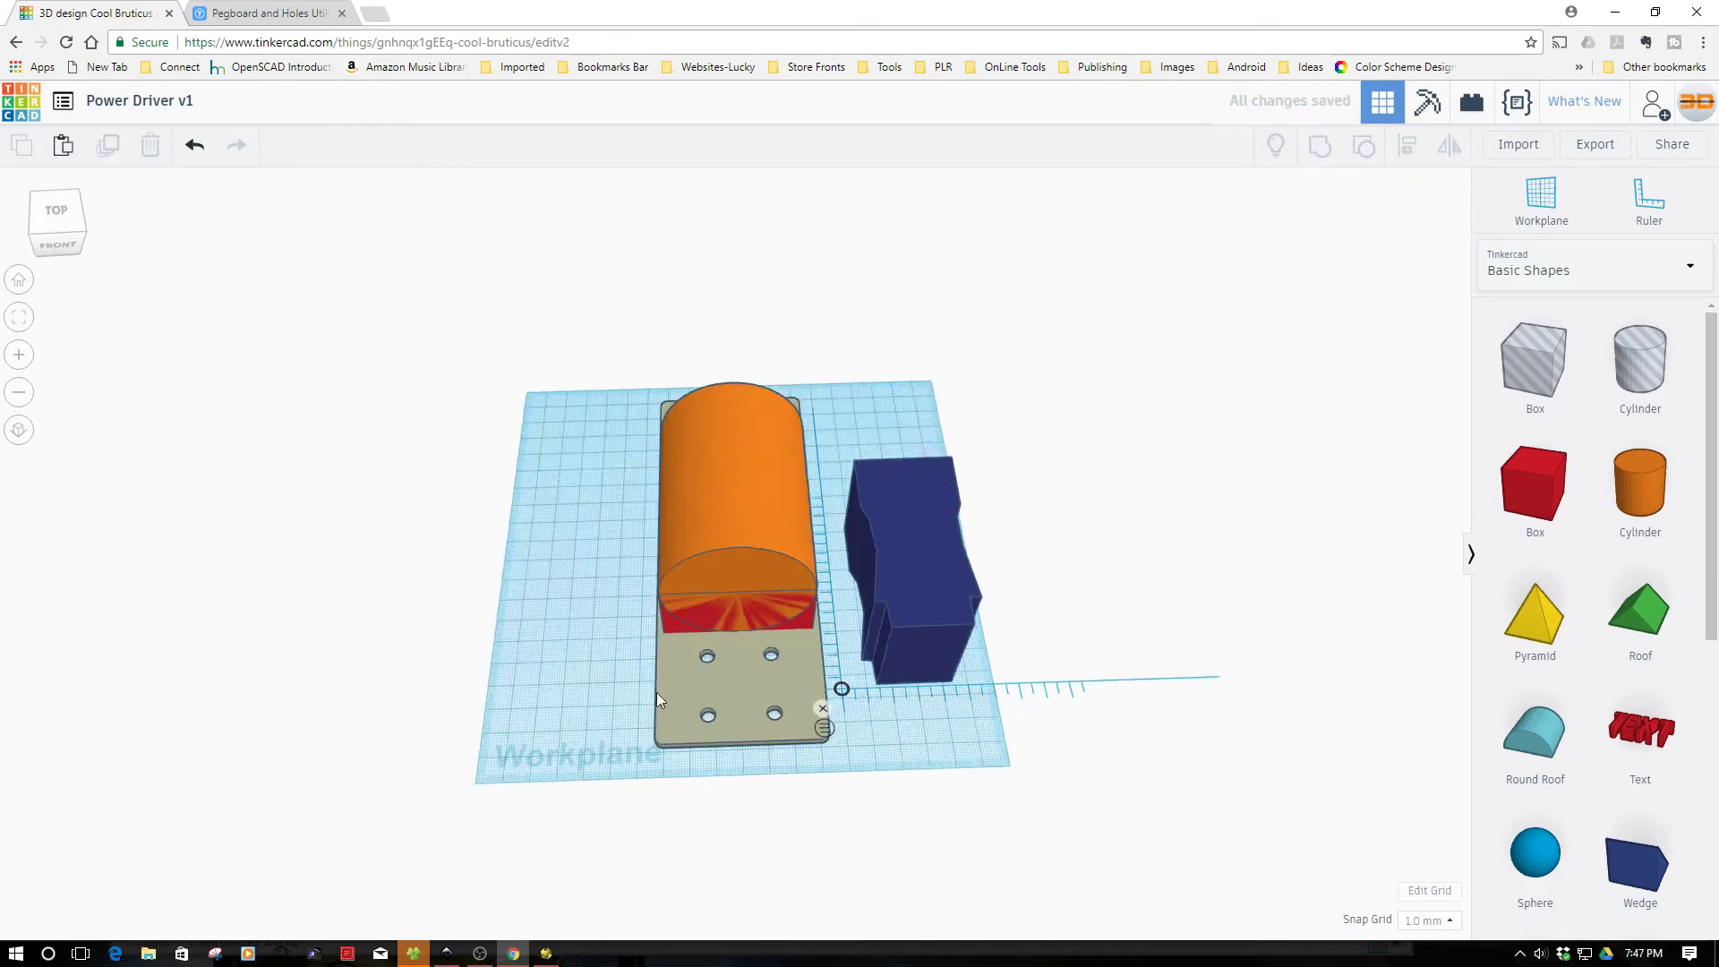
pyautogui.moveTo(657, 700); pyautogui.dragTo(758, 760, button='right')
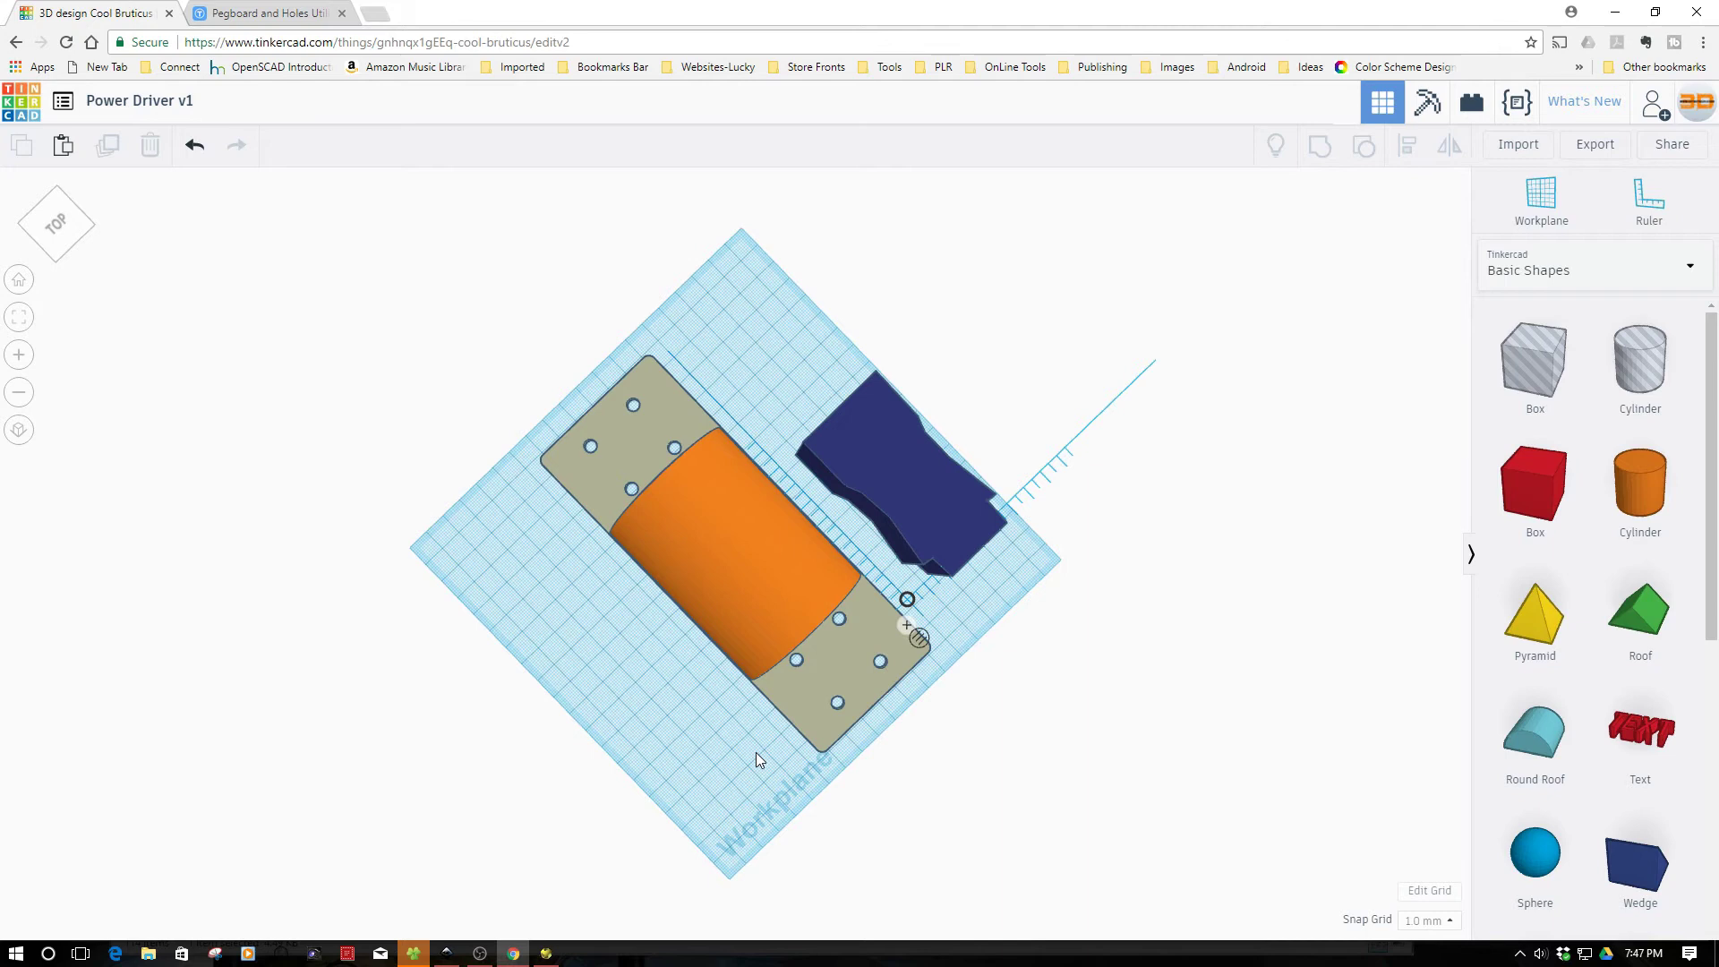
pyautogui.moveTo(757, 754); pyautogui.dragTo(973, 717, button='right')
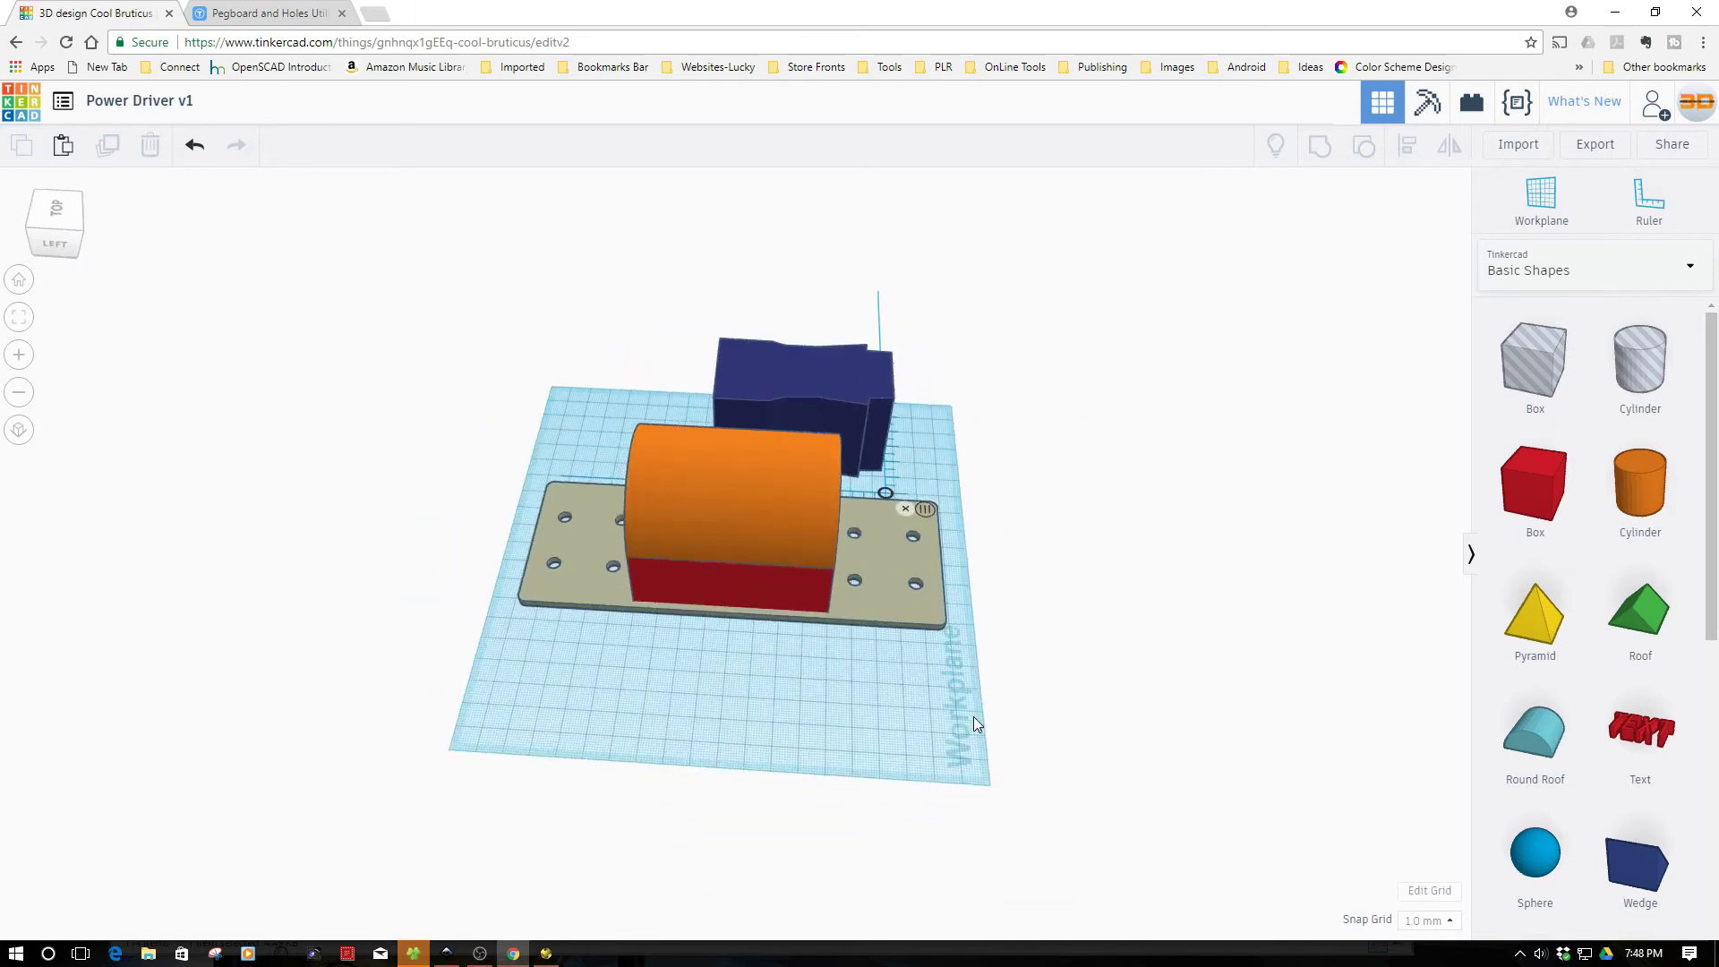
# - Turn the driver shape into a hole, sink it into the cylinder, and raise the cylinder 20 mm
pyautogui.click(803, 385)
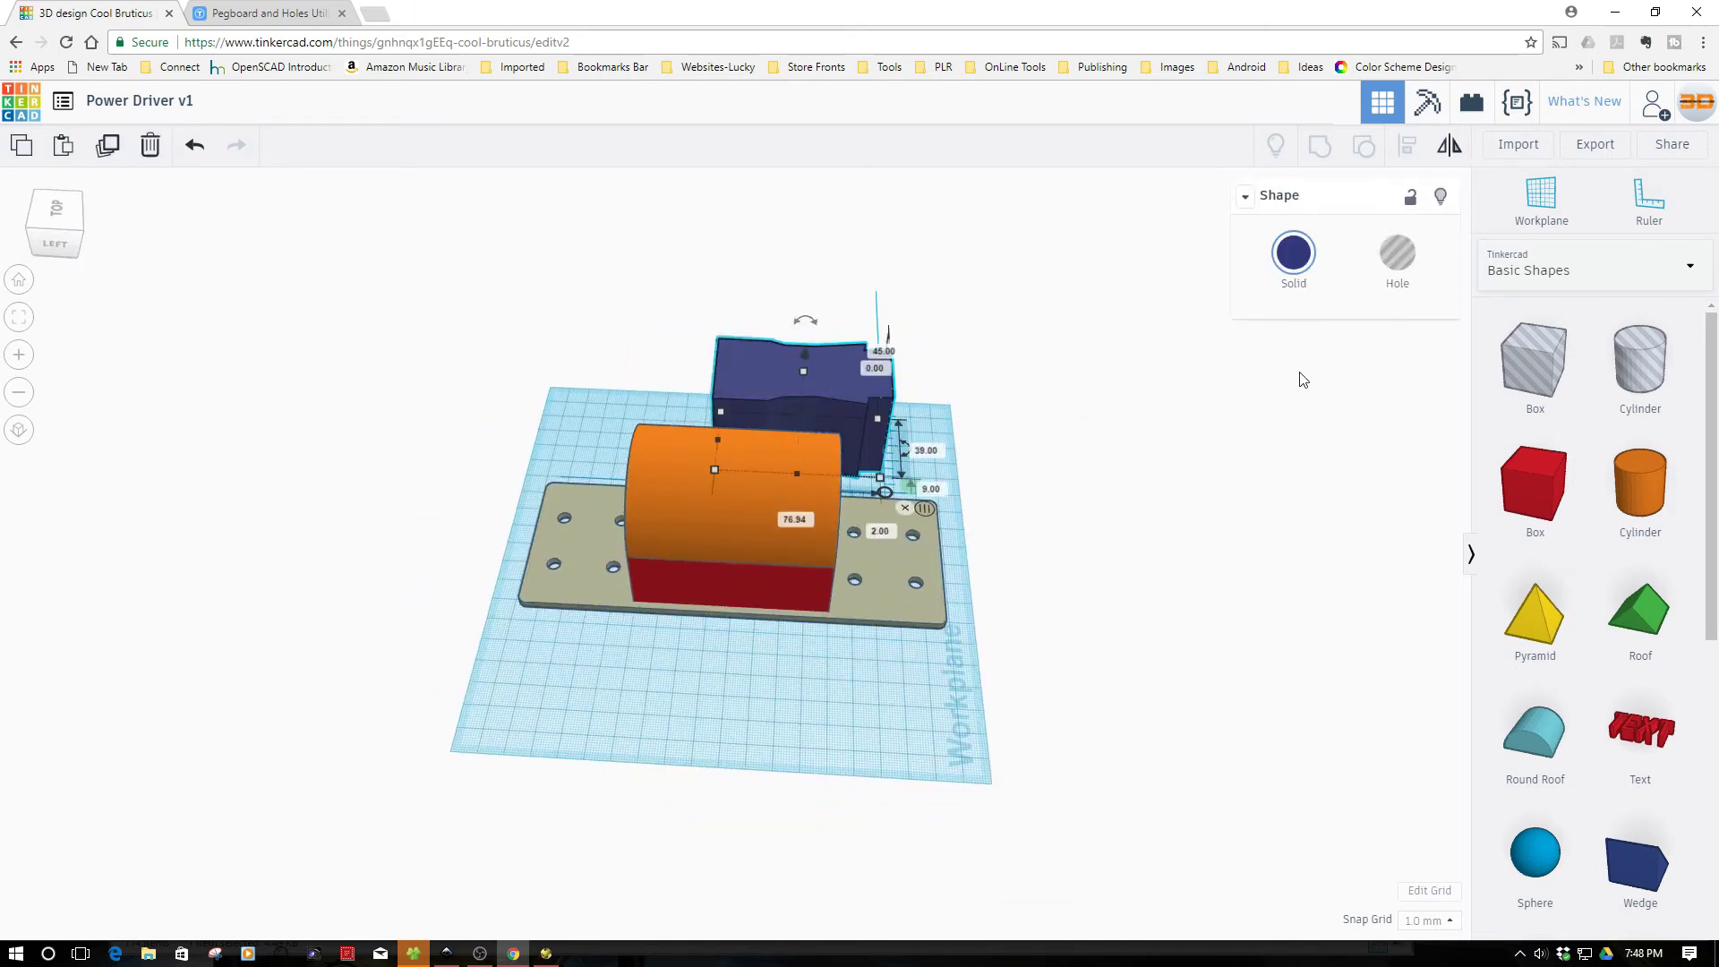
pyautogui.click(1407, 256)
pyautogui.moveTo(848, 373); pyautogui.dragTo(802, 458)
pyautogui.click(784, 473)
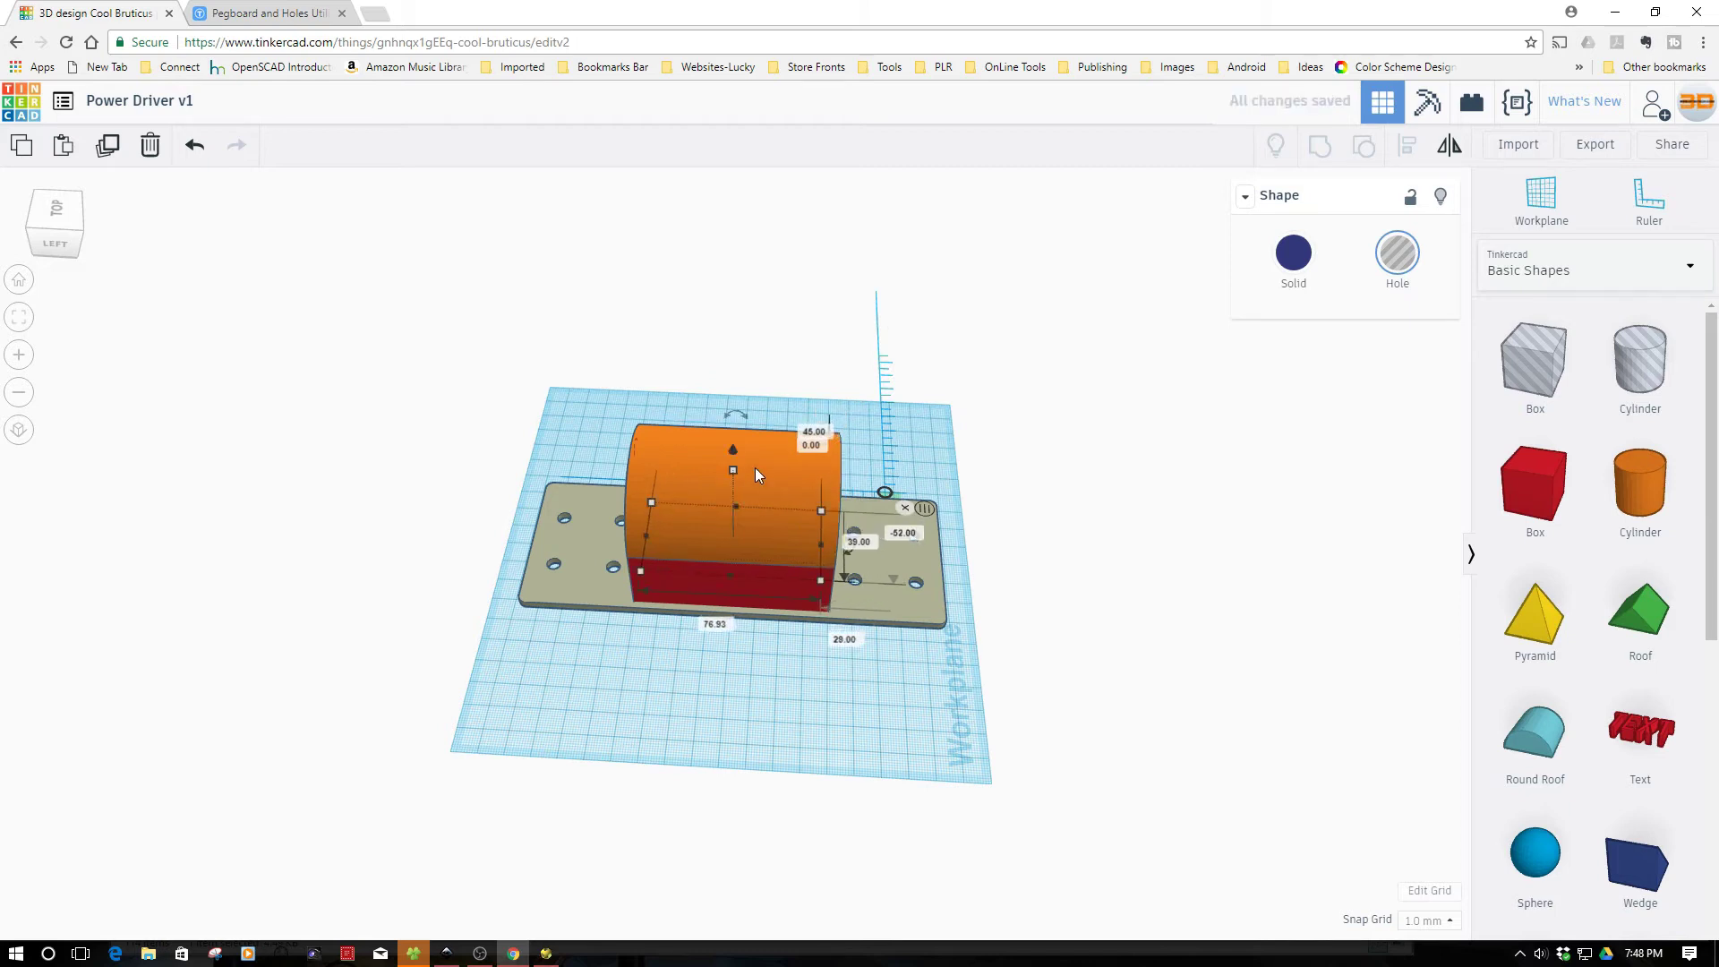
pyautogui.moveTo(733, 450); pyautogui.dragTo(738, 412)
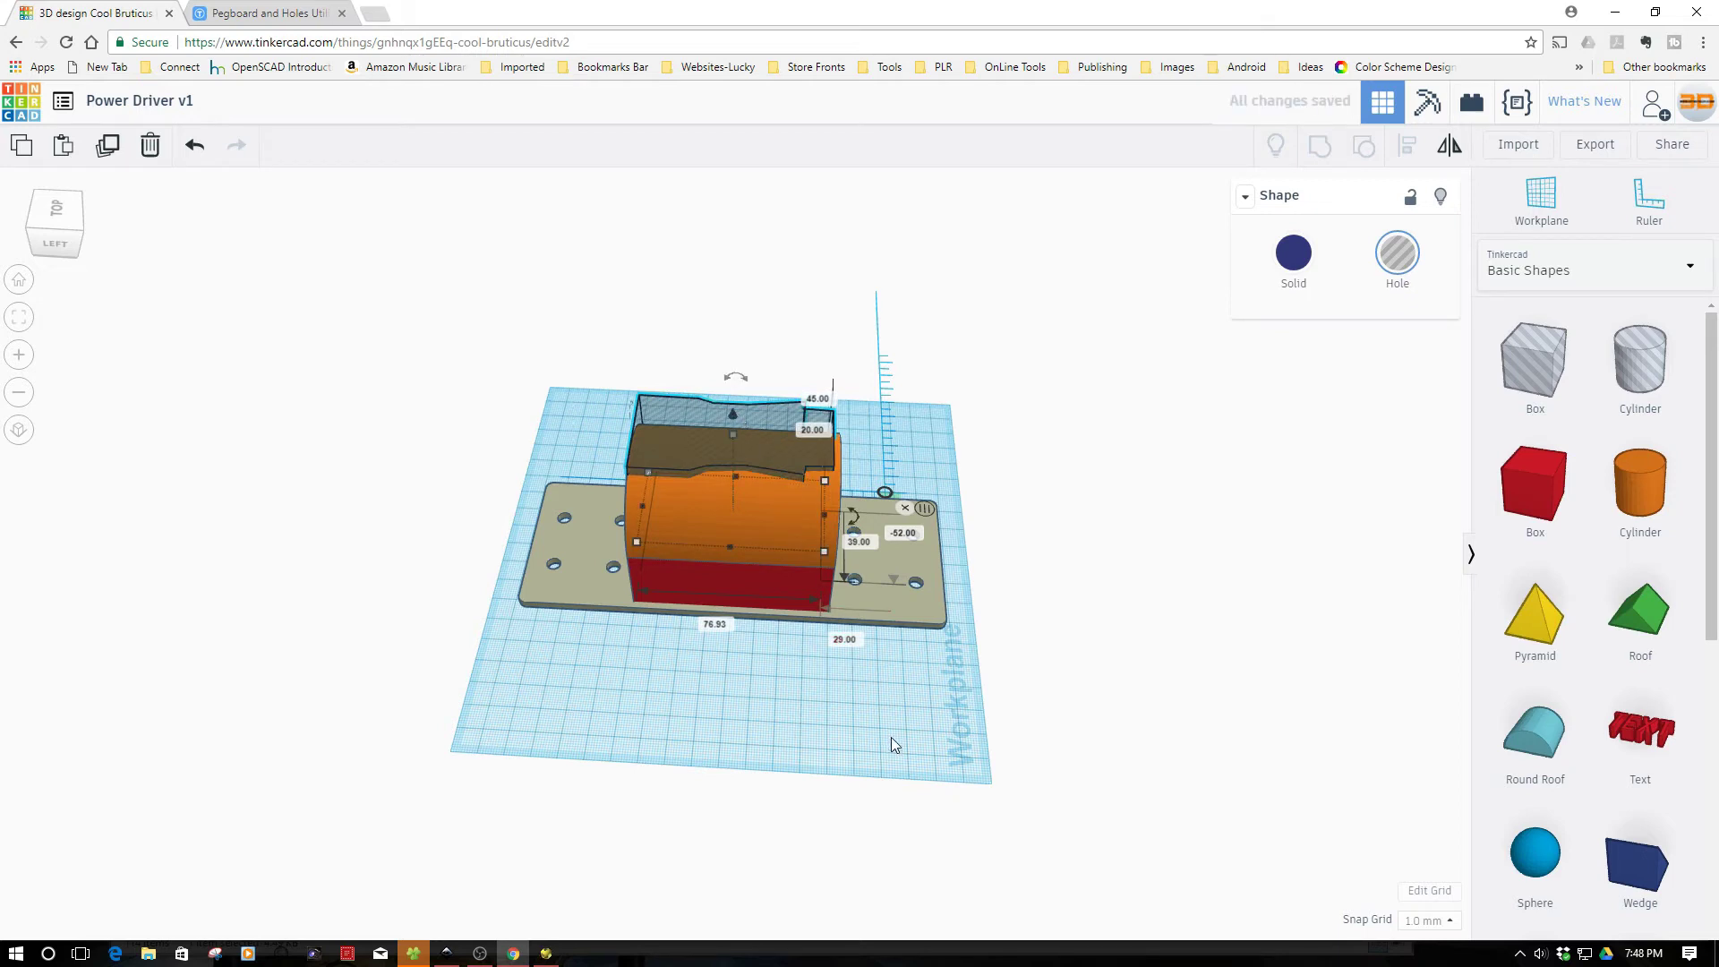
pyautogui.moveTo(892, 740); pyautogui.dragTo(452, 797, button='right')
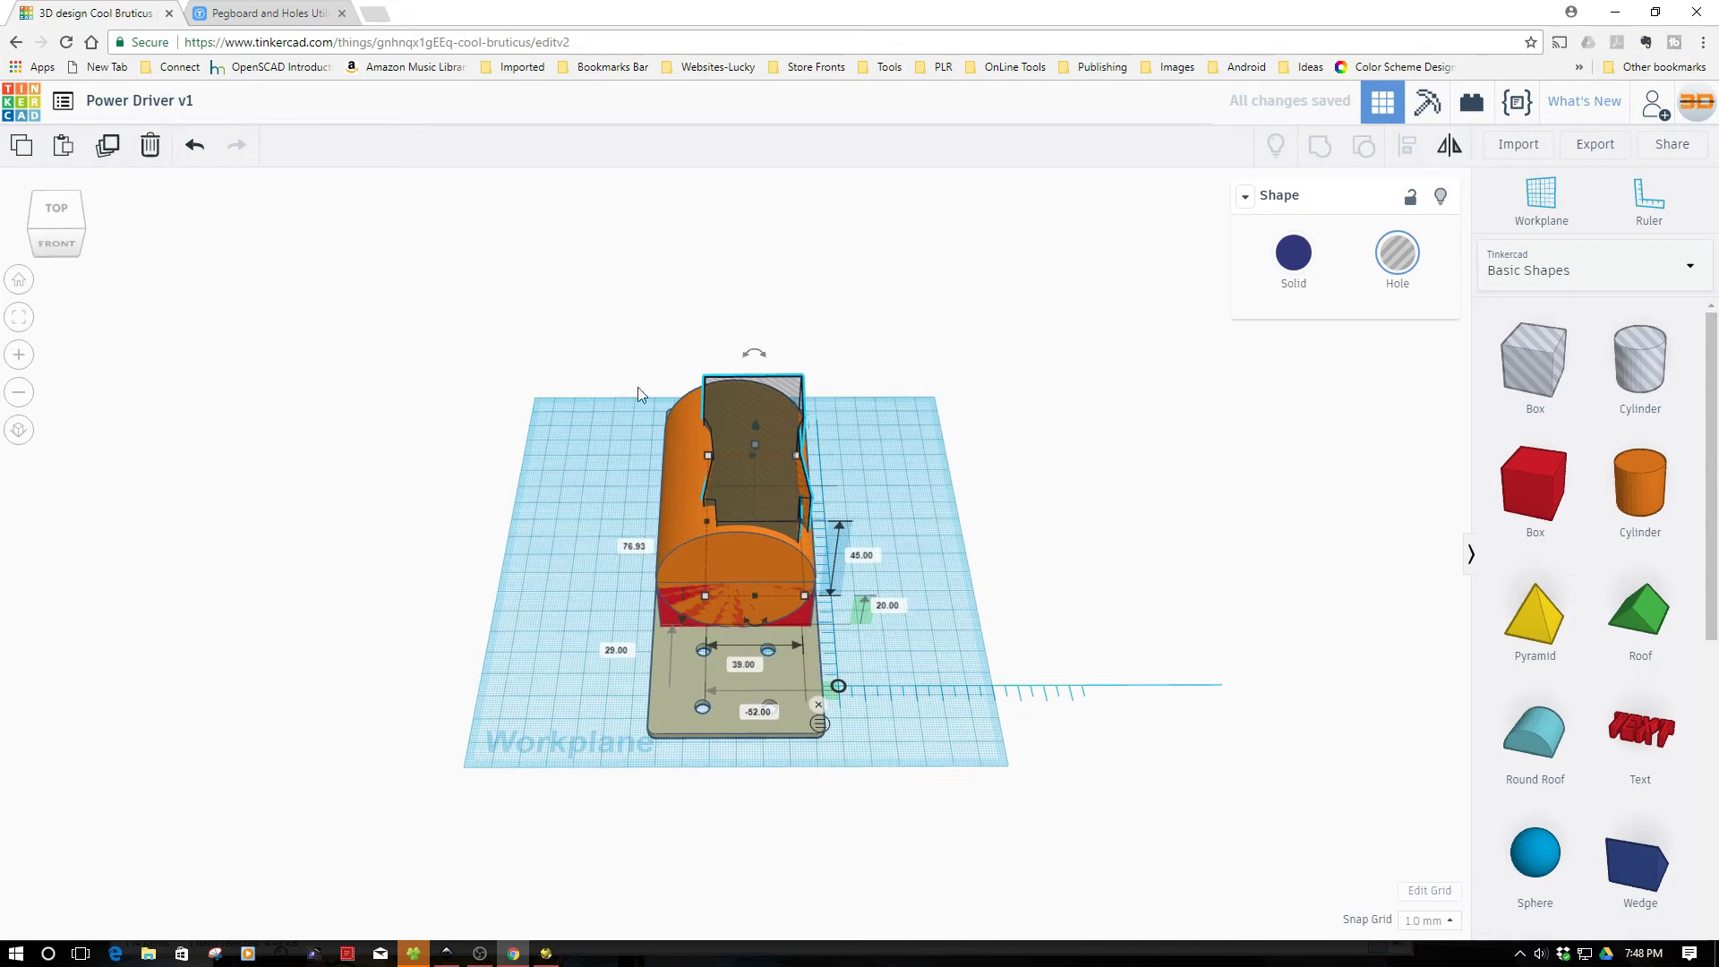
# - Select the plate, box, cylinder and driver hole and align their centres across the width
pyautogui.moveTo(602, 309); pyautogui.dragTo(880, 648)
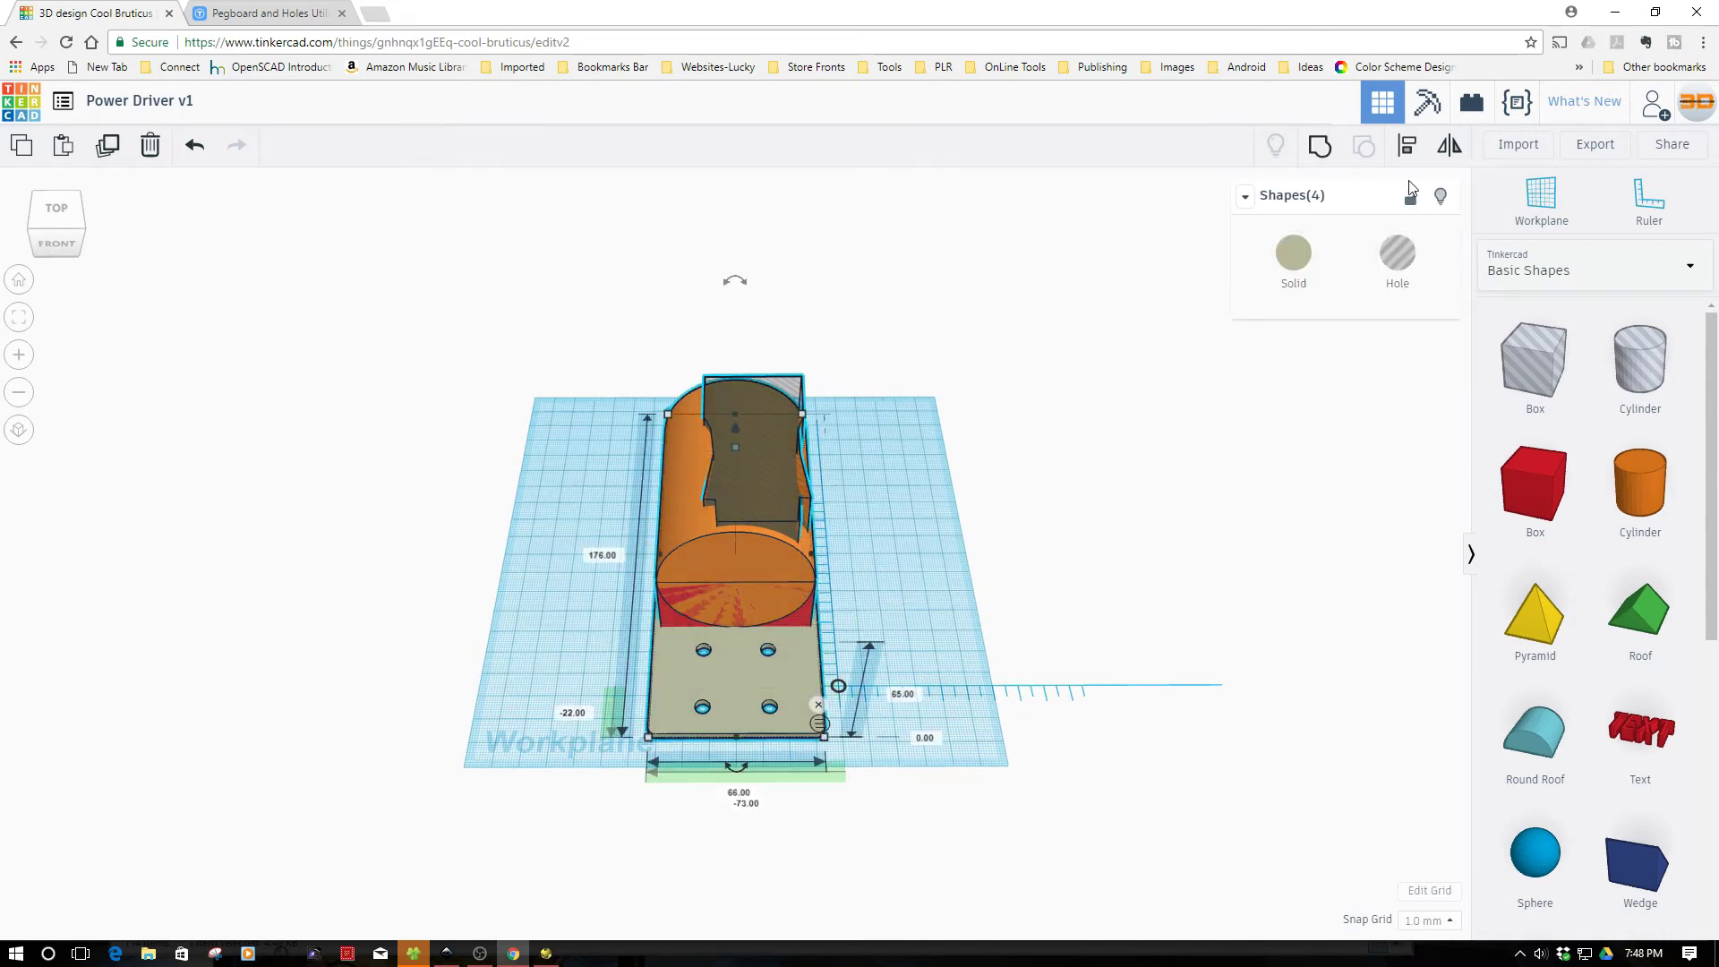
pyautogui.click(1405, 152)
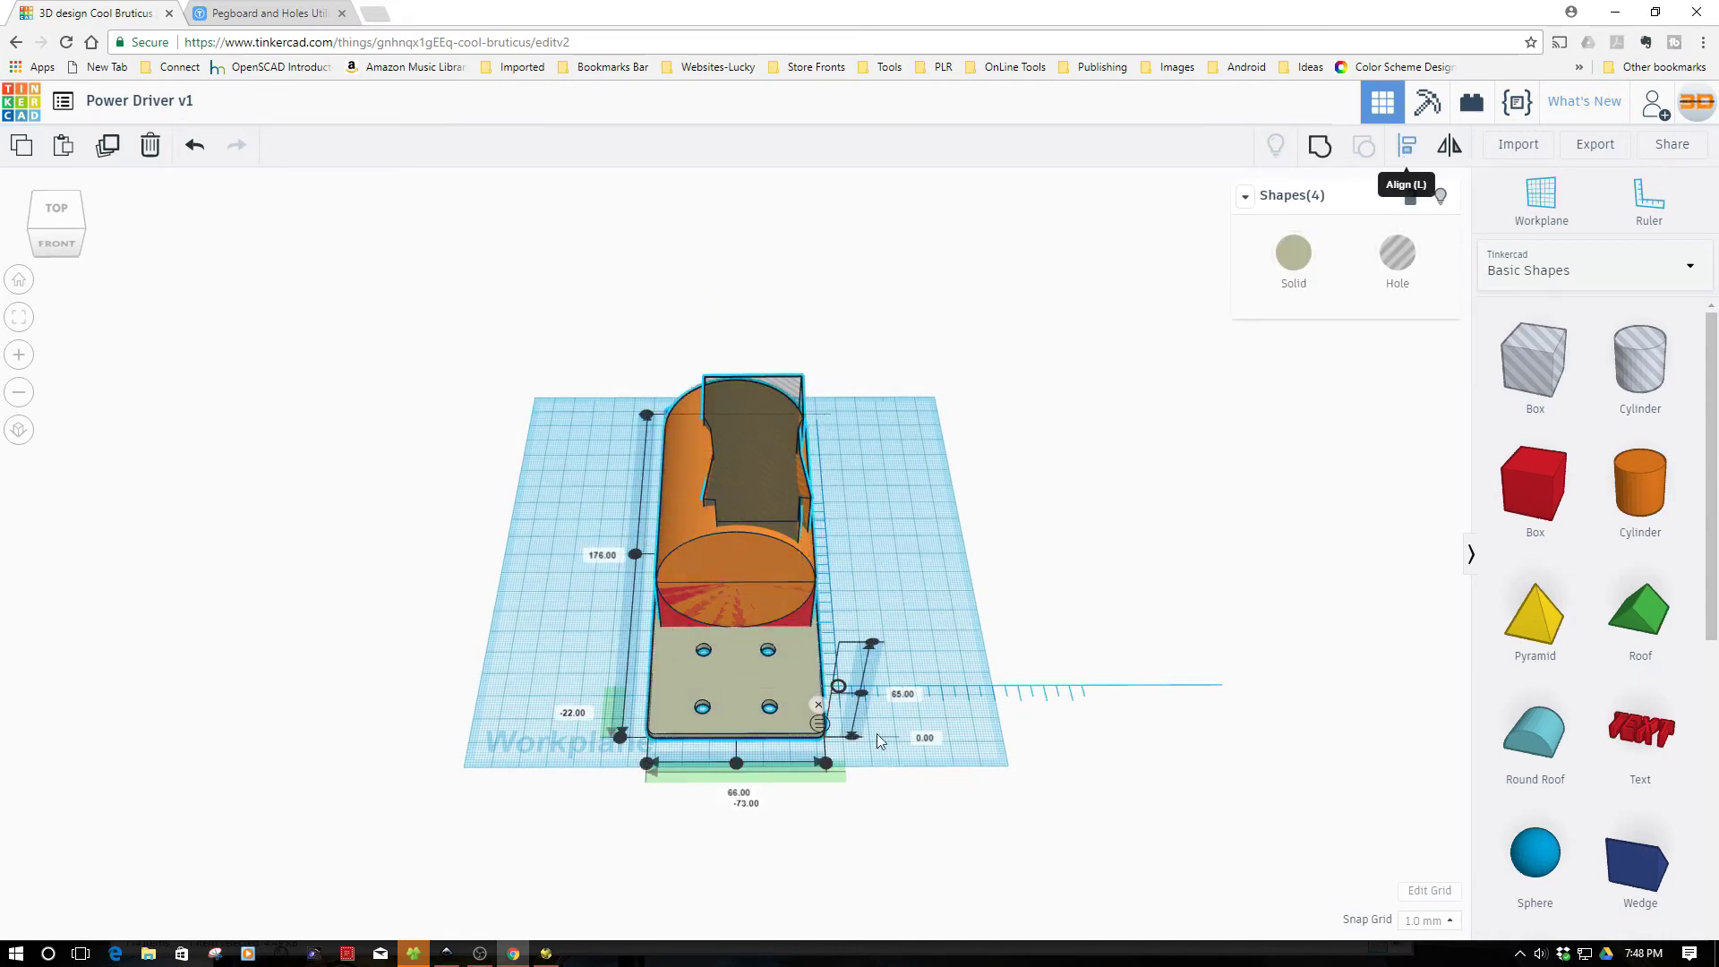
pyautogui.click(737, 762)
pyautogui.click(521, 667)
pyautogui.moveTo(521, 670); pyautogui.dragTo(1026, 801, button='right')
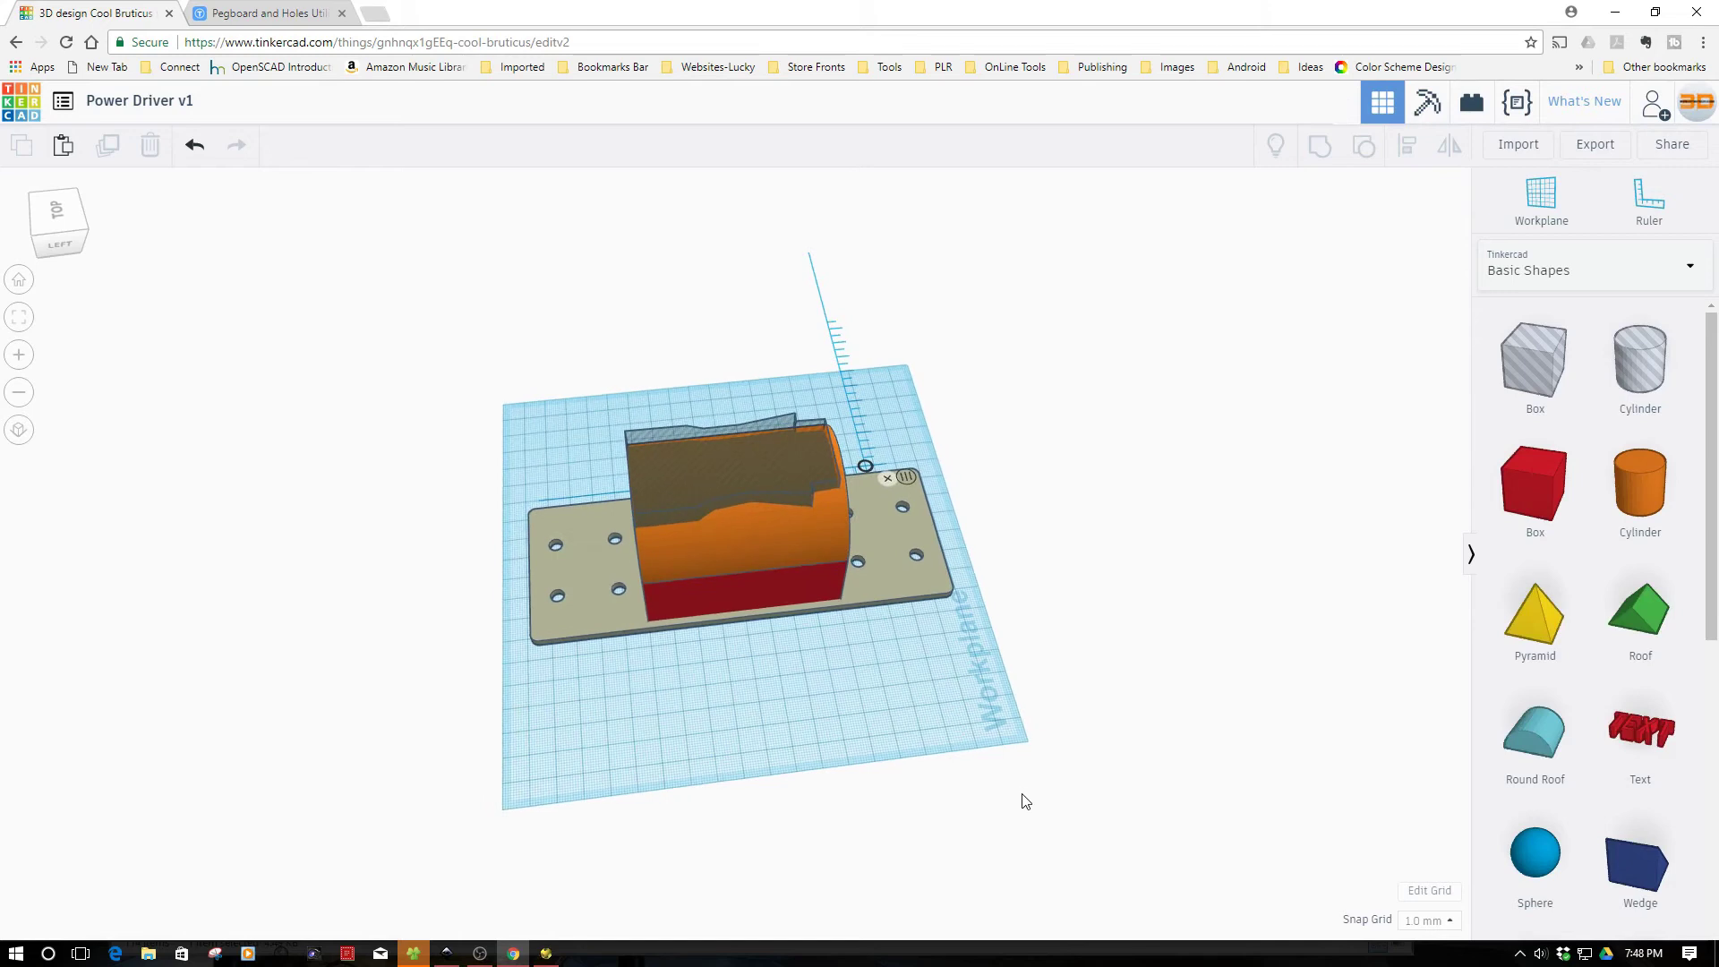
# - Change the lengths of the red box and orange cylinder from 80 to 74 mm
pyautogui.click(748, 442)
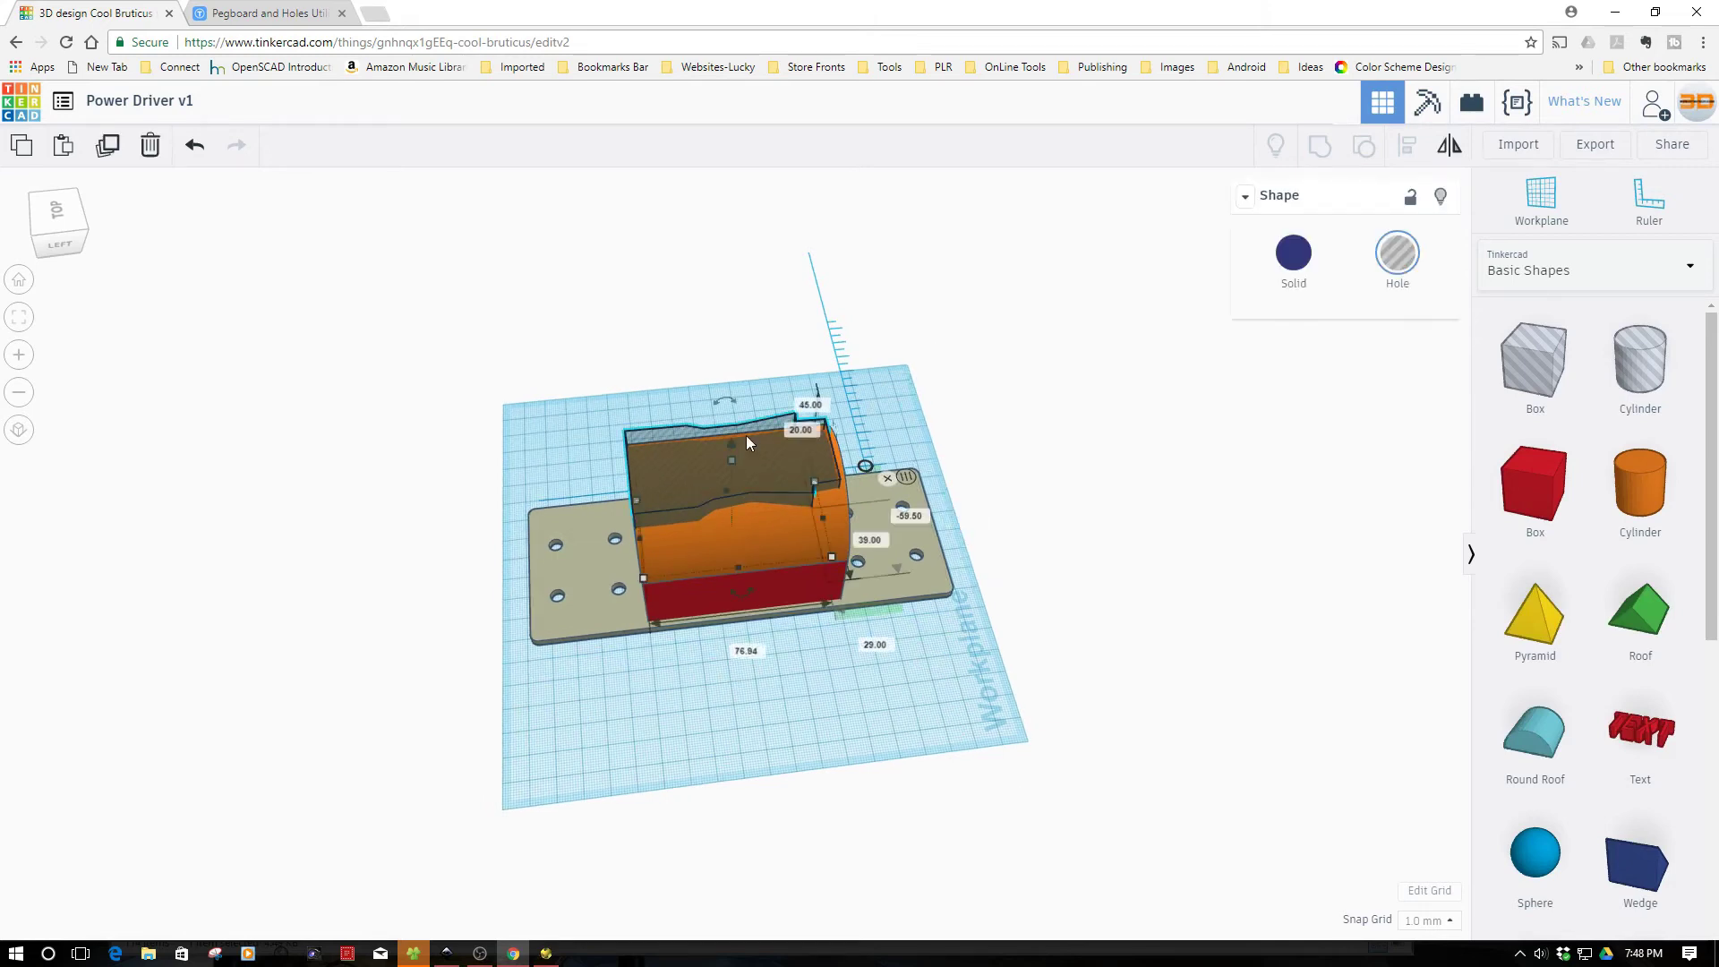
pyautogui.click(776, 593)
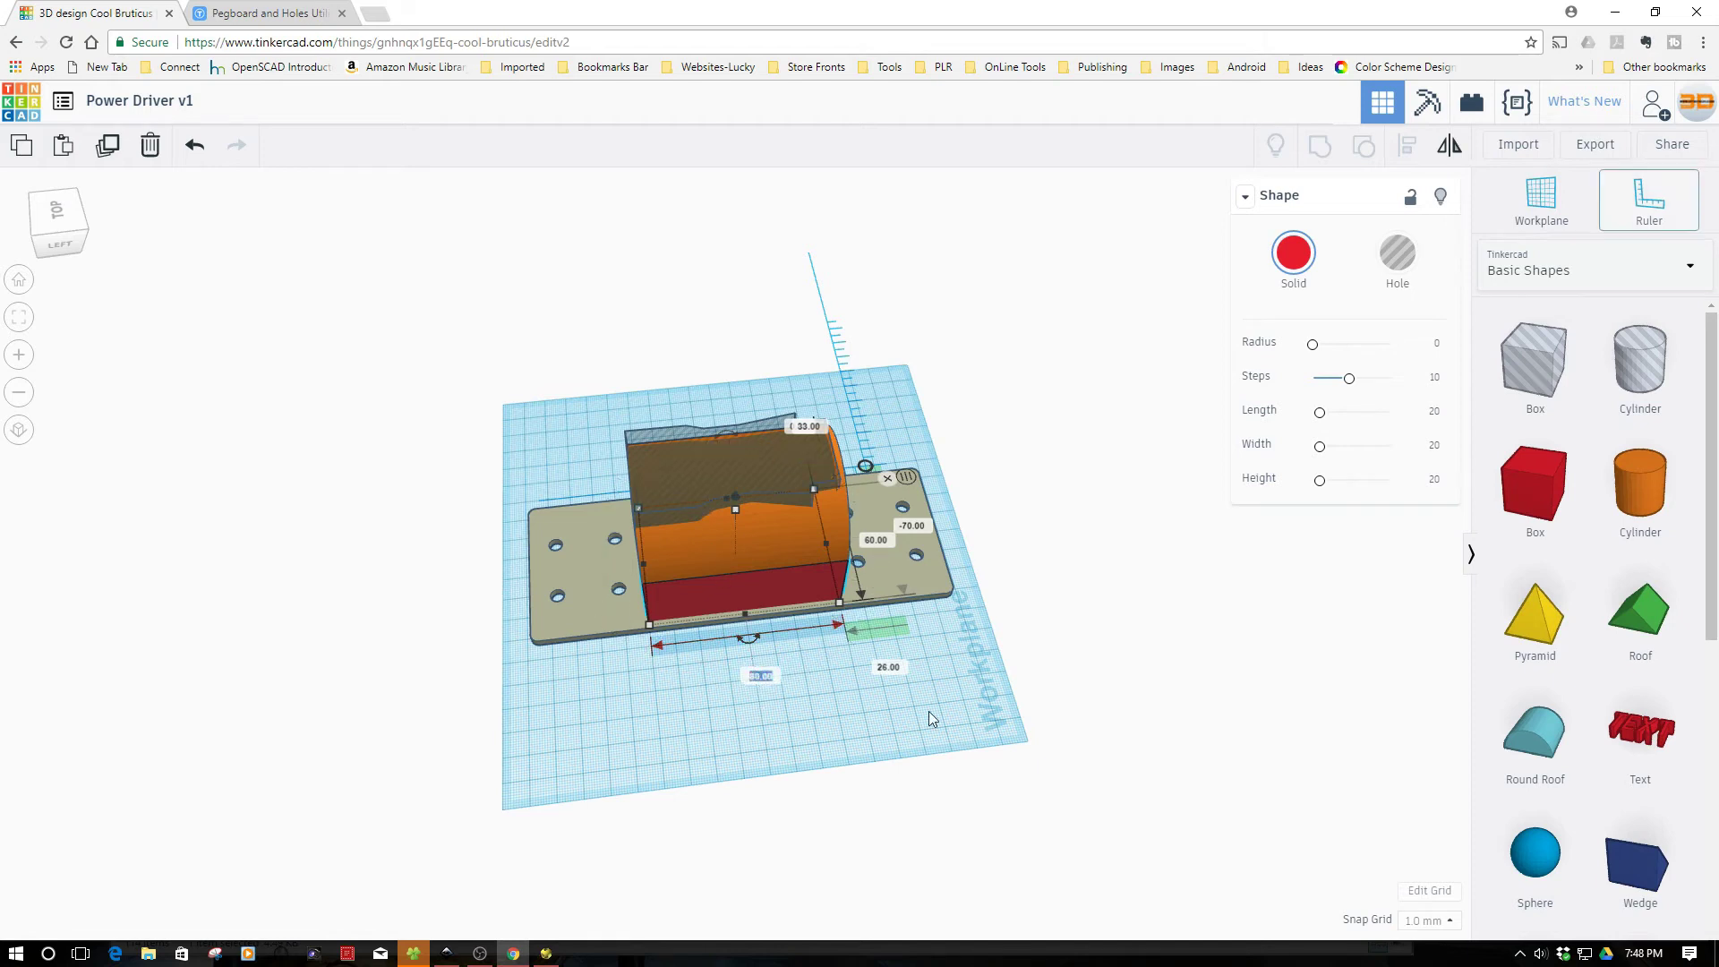
pyautogui.write('74')
pyautogui.press('Return')
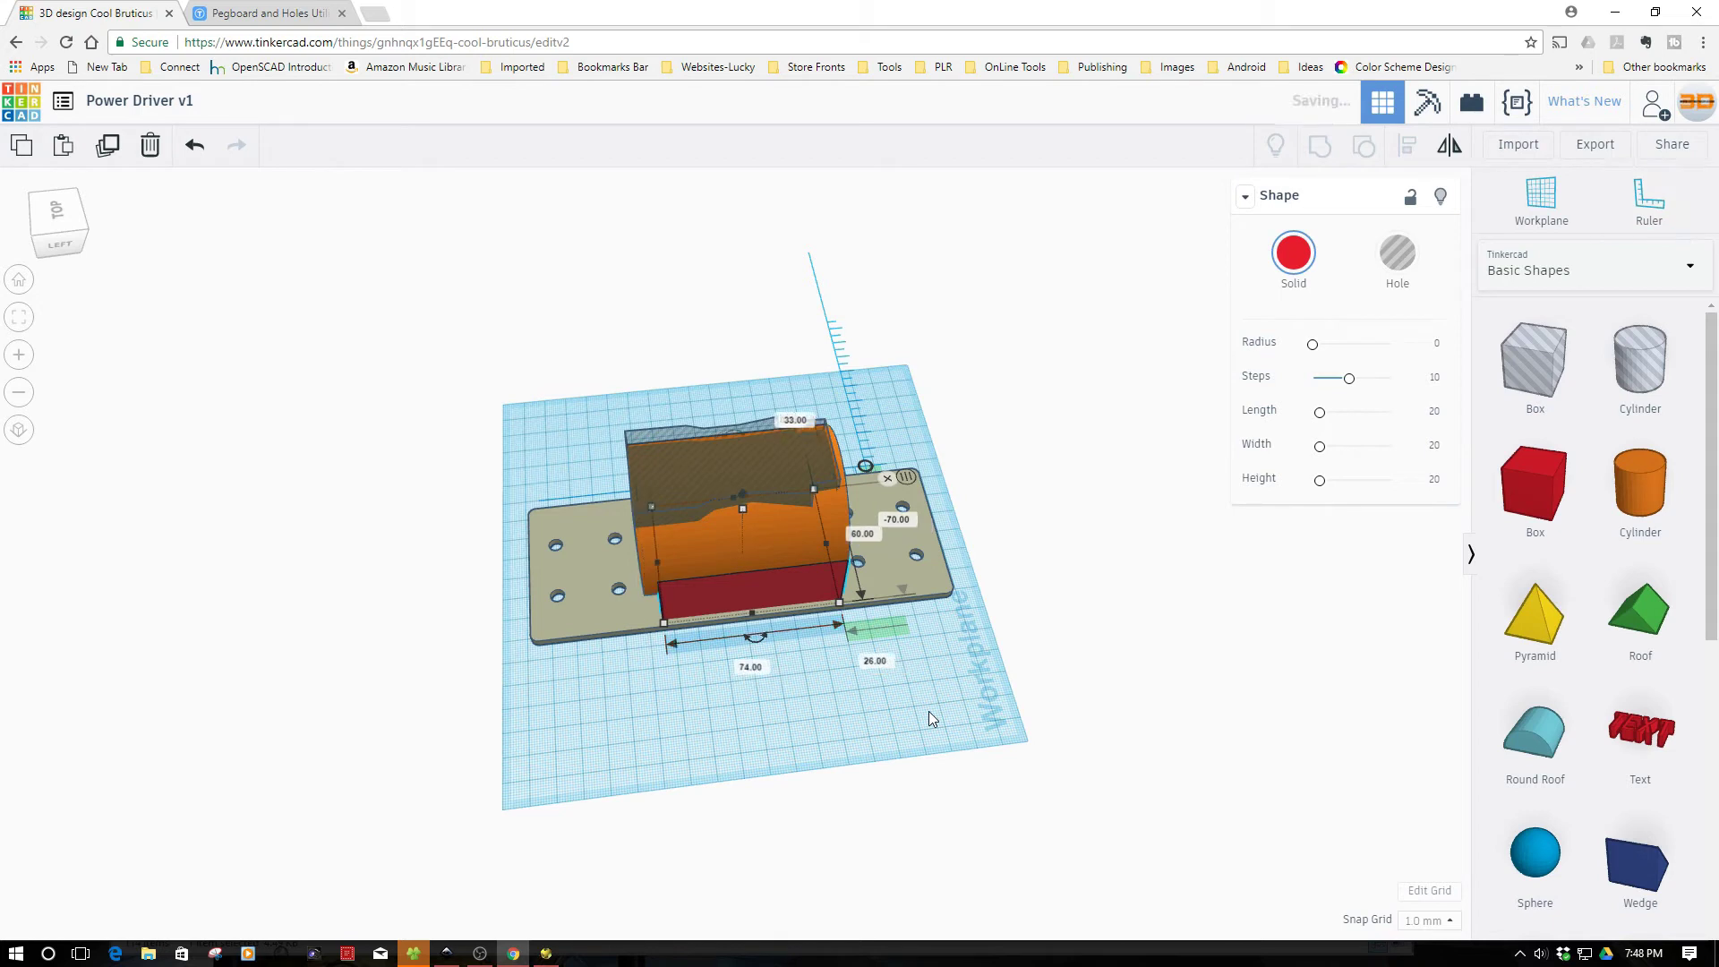
pyautogui.click(782, 552)
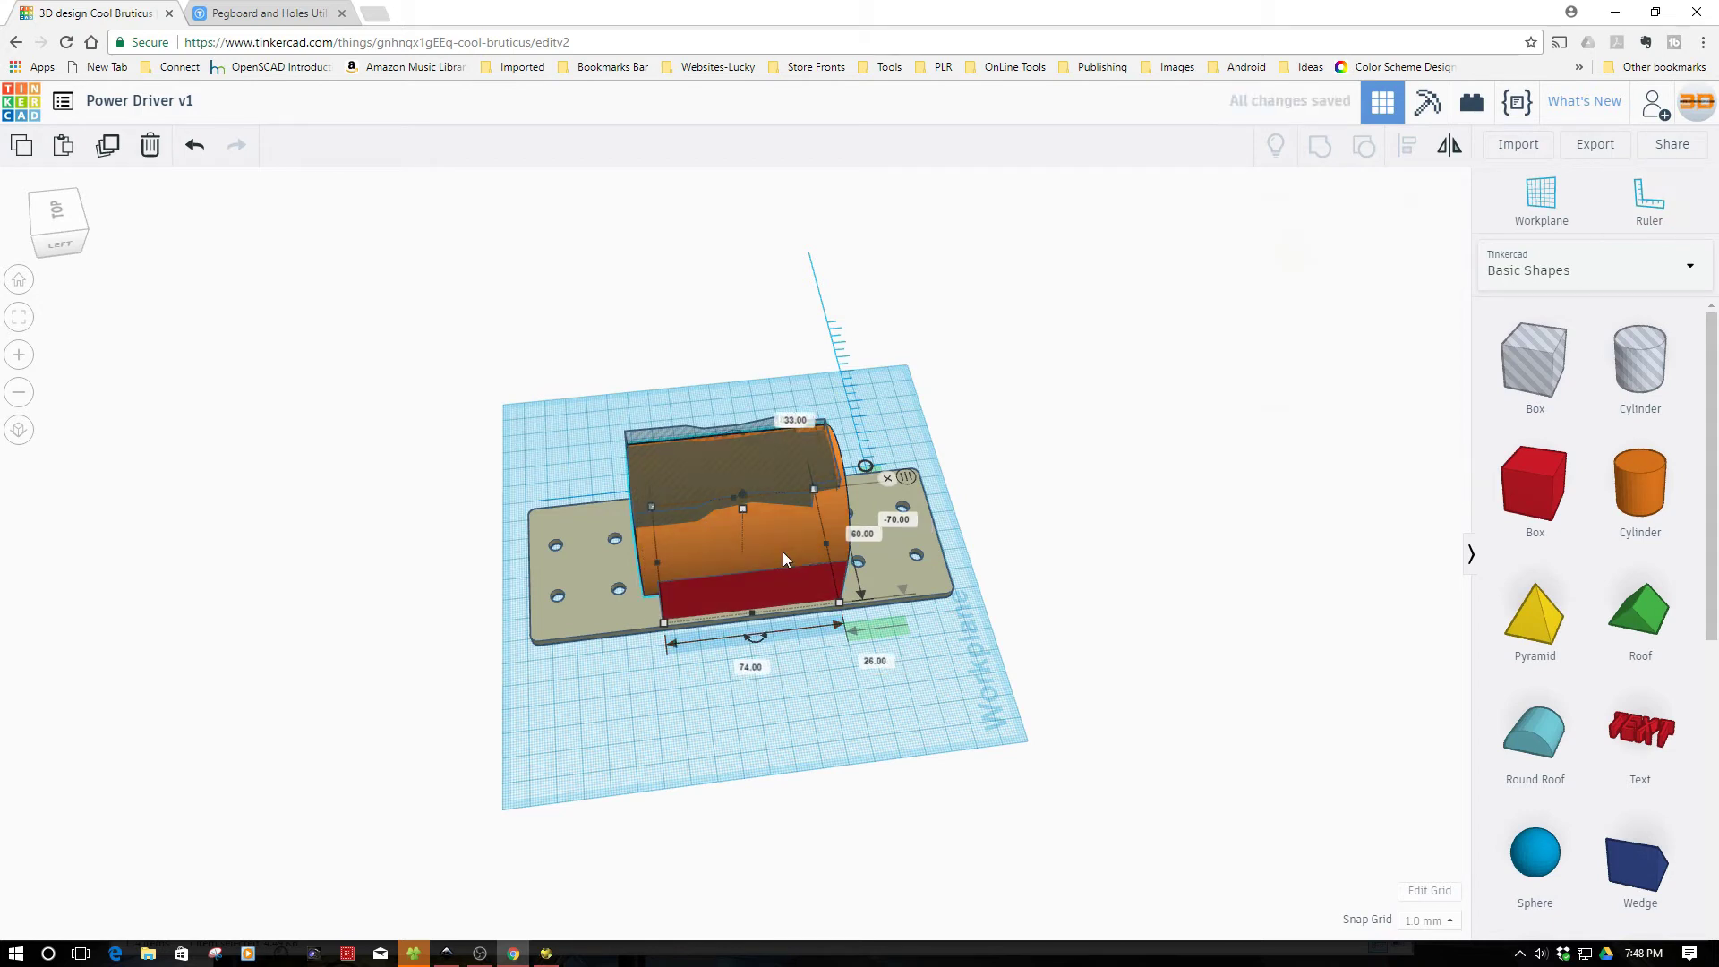
pyautogui.click(761, 676)
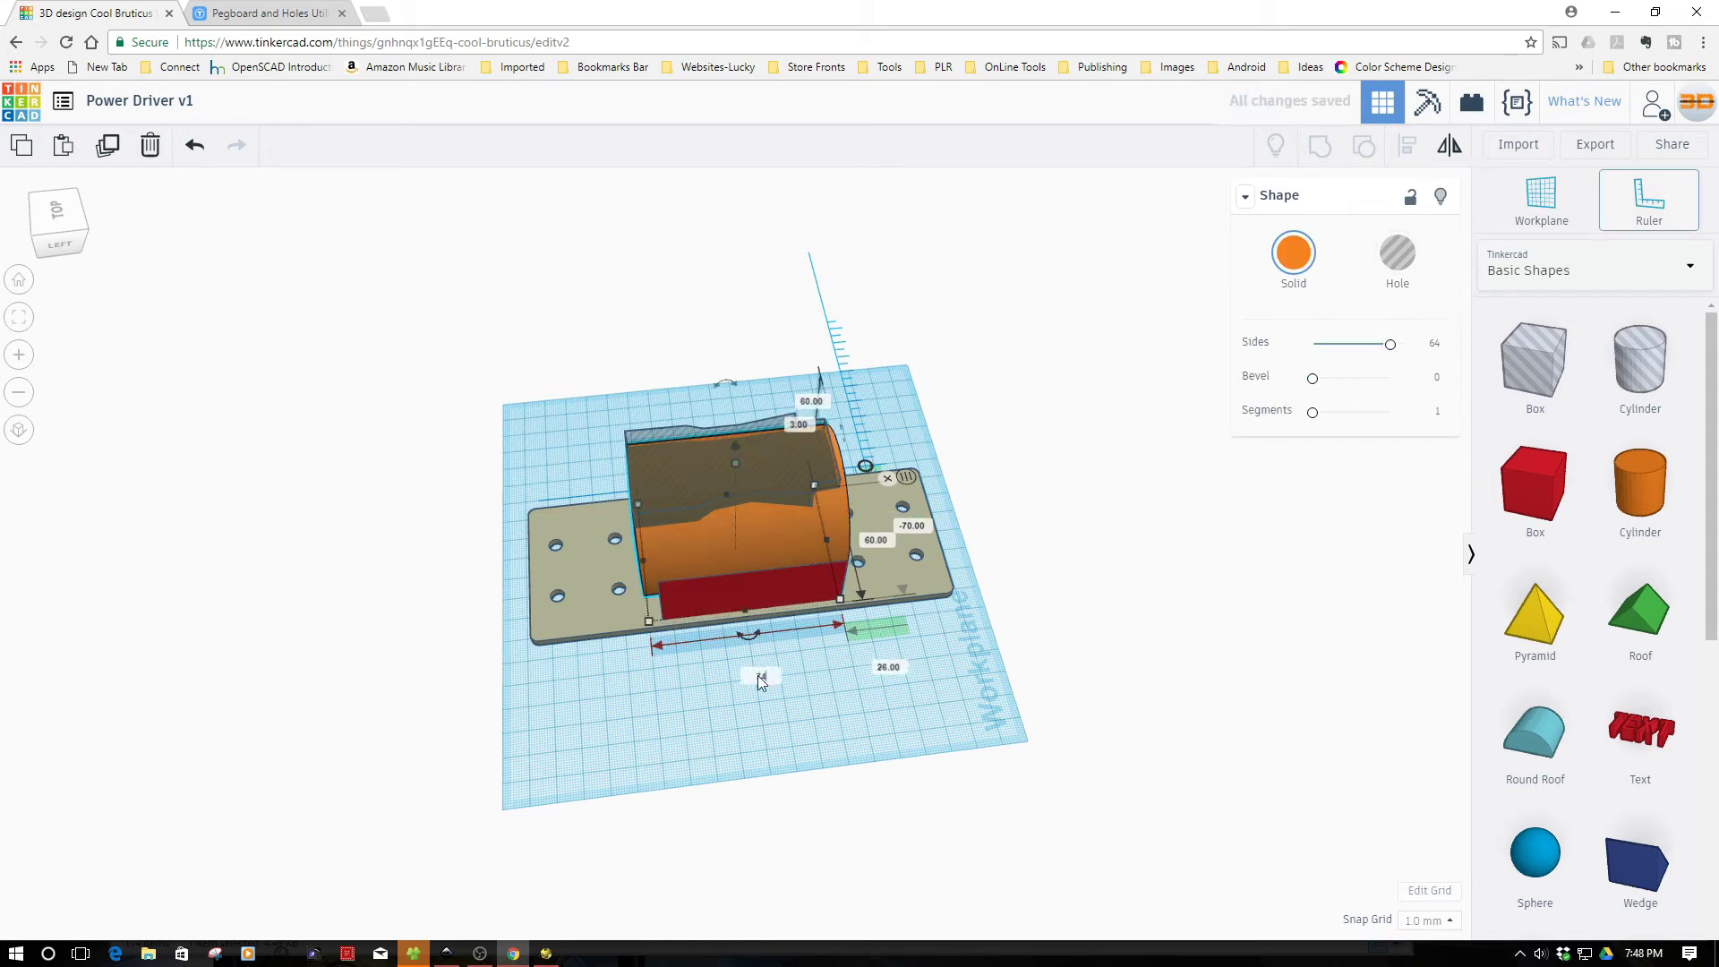
pyautogui.write('74')
pyautogui.press('Return')
pyautogui.click(797, 723)
pyautogui.moveTo(797, 722); pyautogui.dragTo(484, 763, button='right')
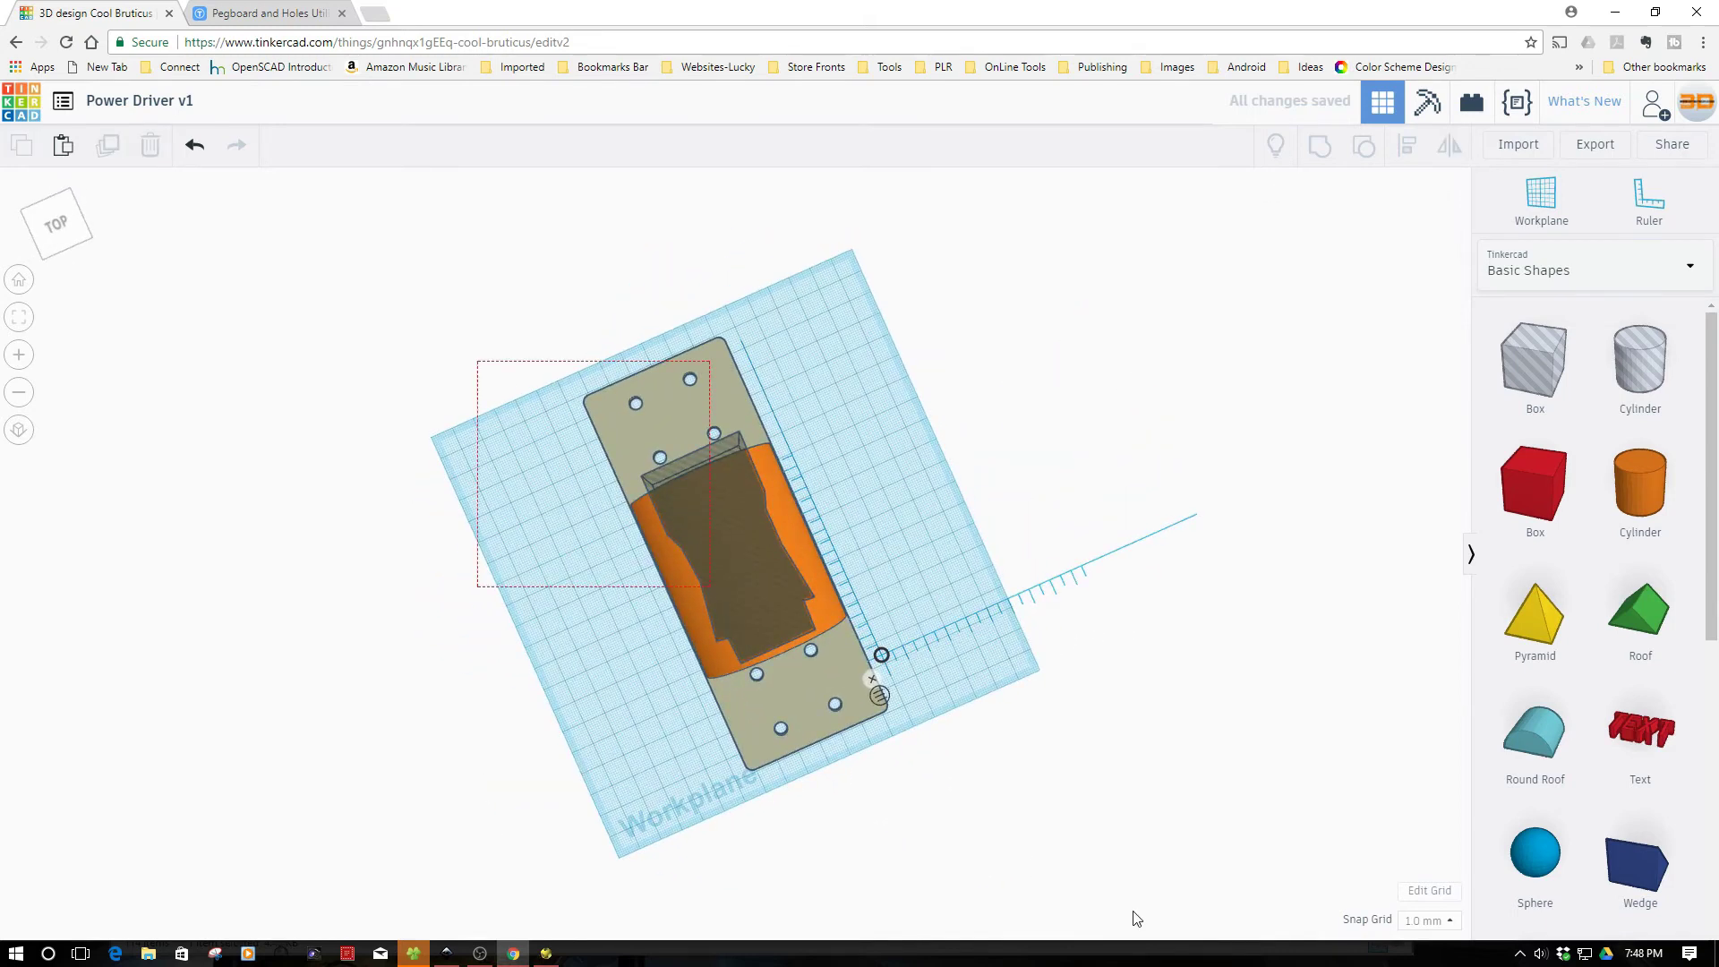
# - Align all four shapes to centre the driver hole, undoing an accidental nudge with Ctrl+Z
pyautogui.moveTo(1135, 917); pyautogui.dragTo(1086, 830)
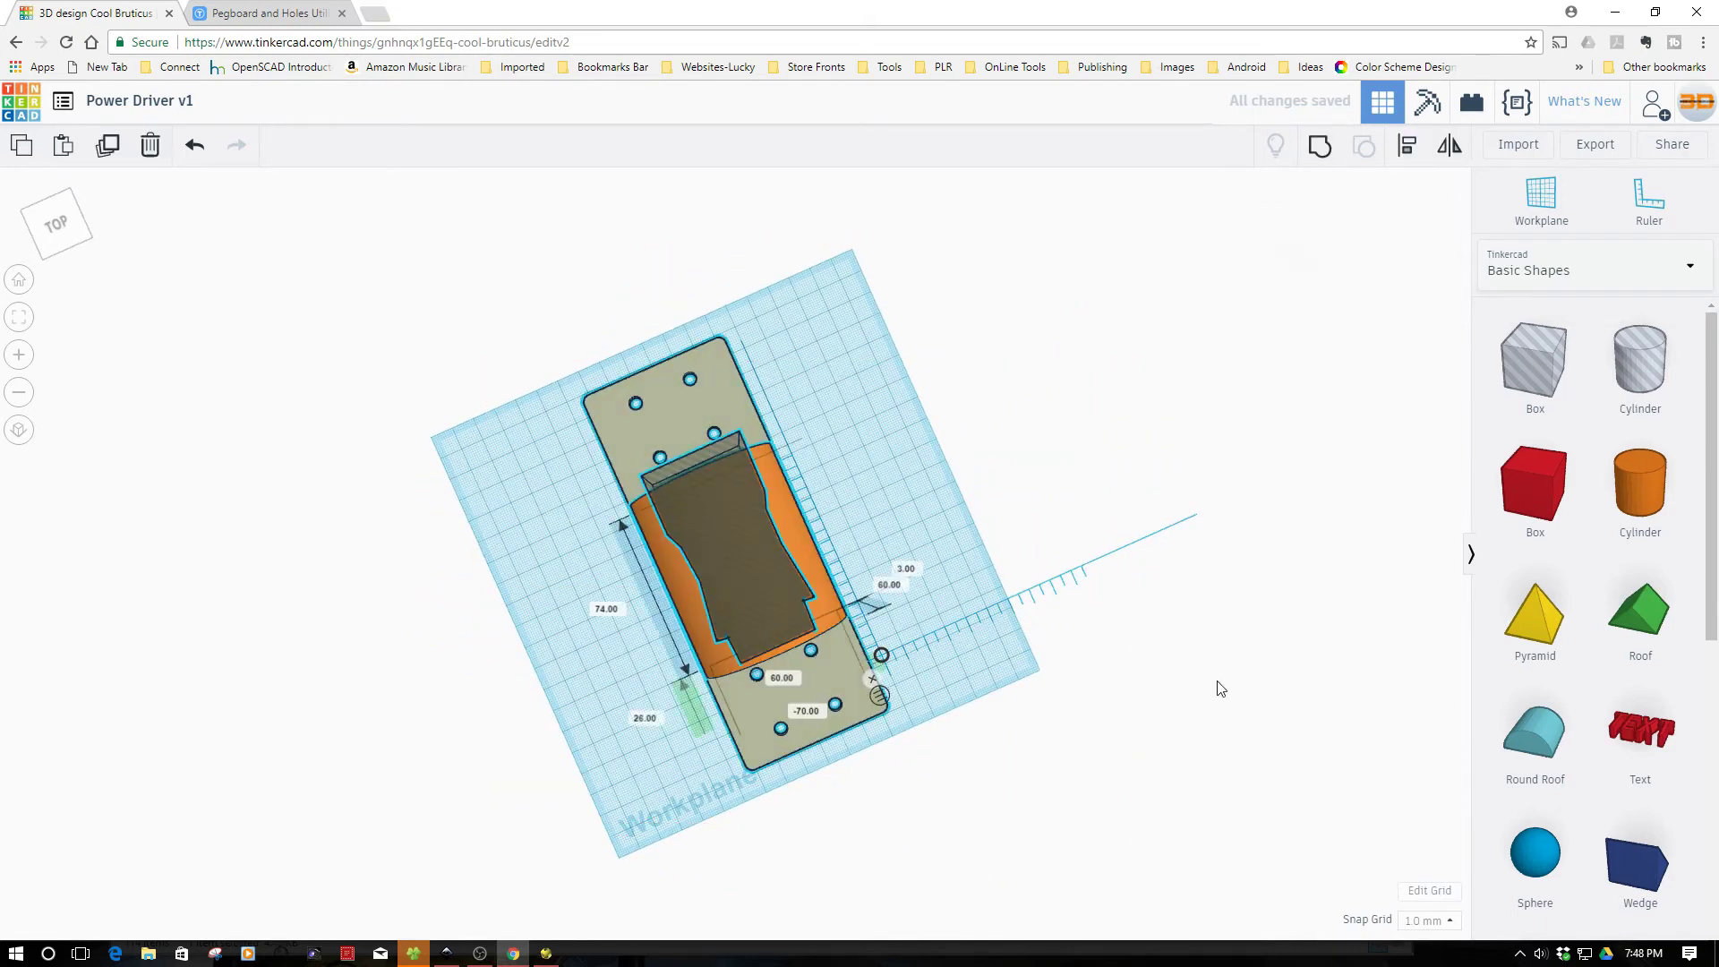
pyautogui.click(1422, 146)
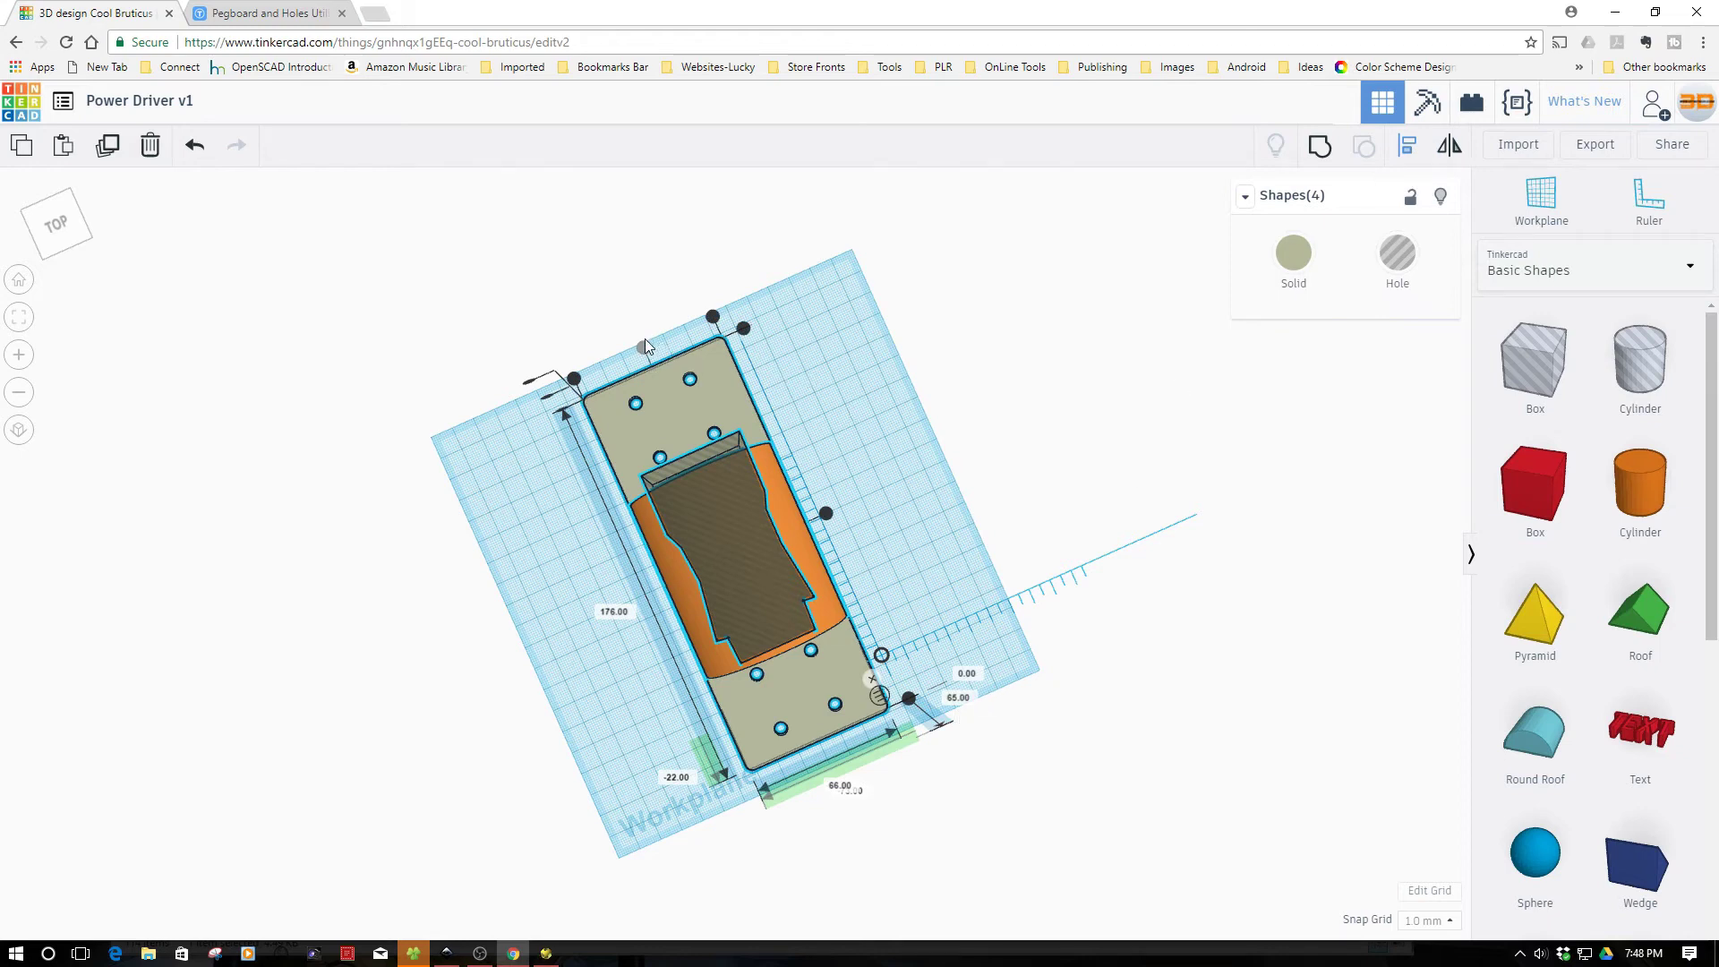
pyautogui.click(826, 515)
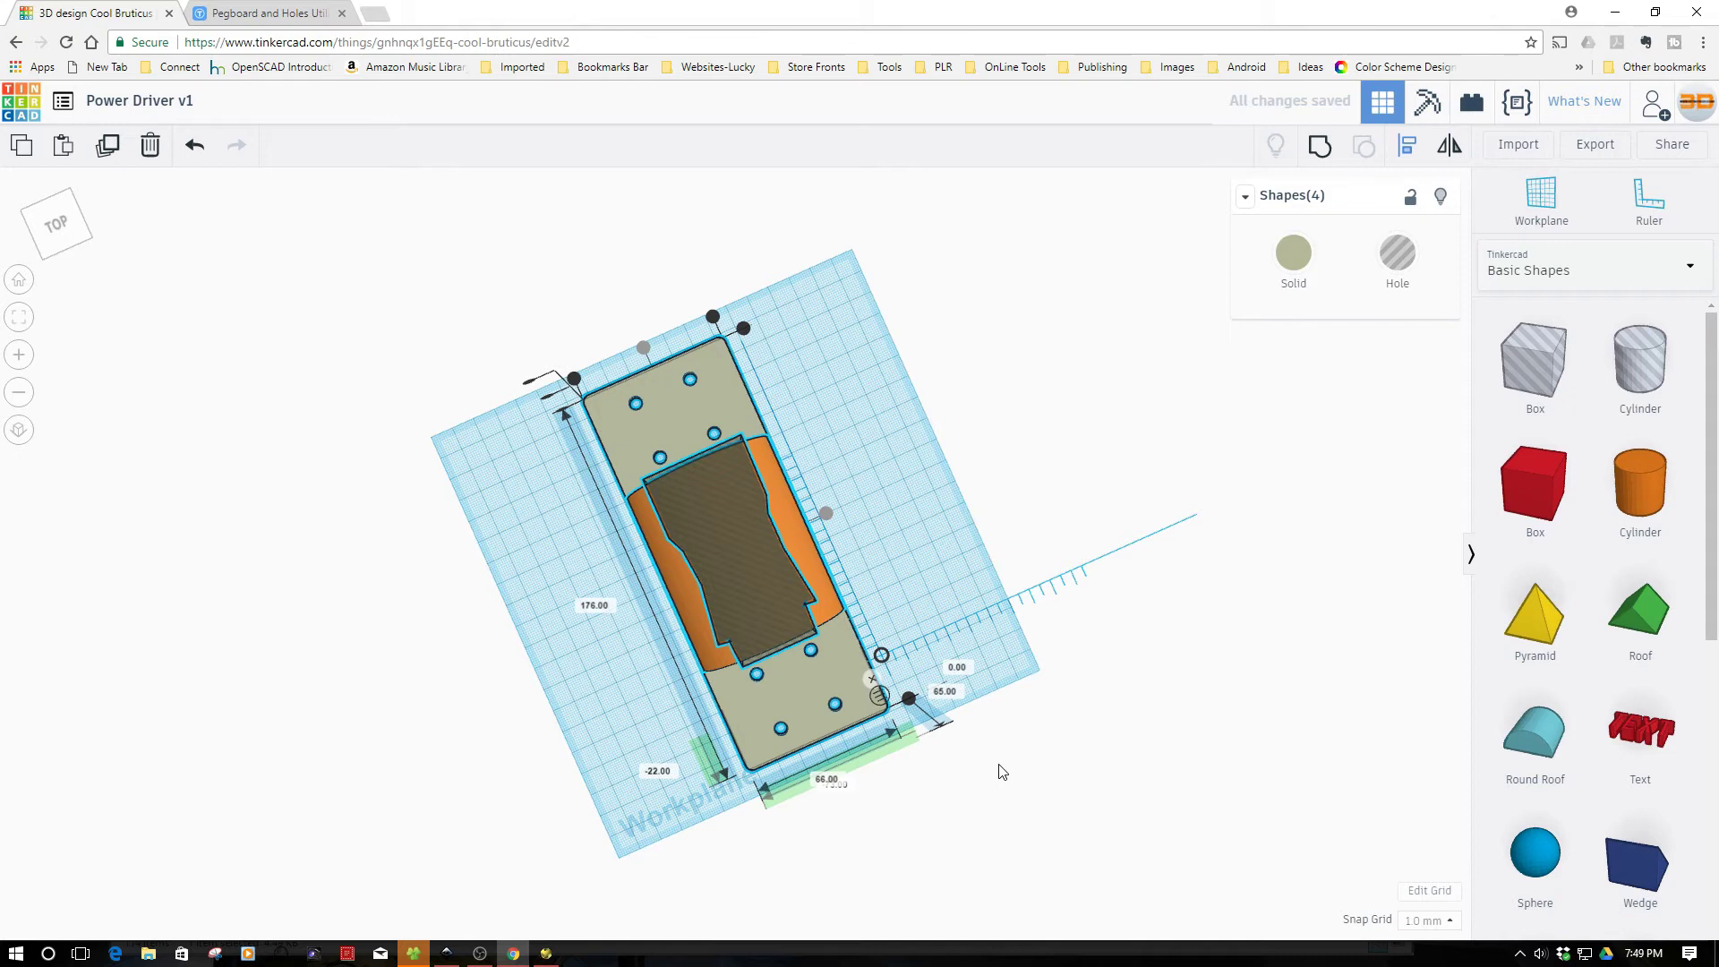
pyautogui.moveTo(1003, 772); pyautogui.dragTo(940, 739, button='right')
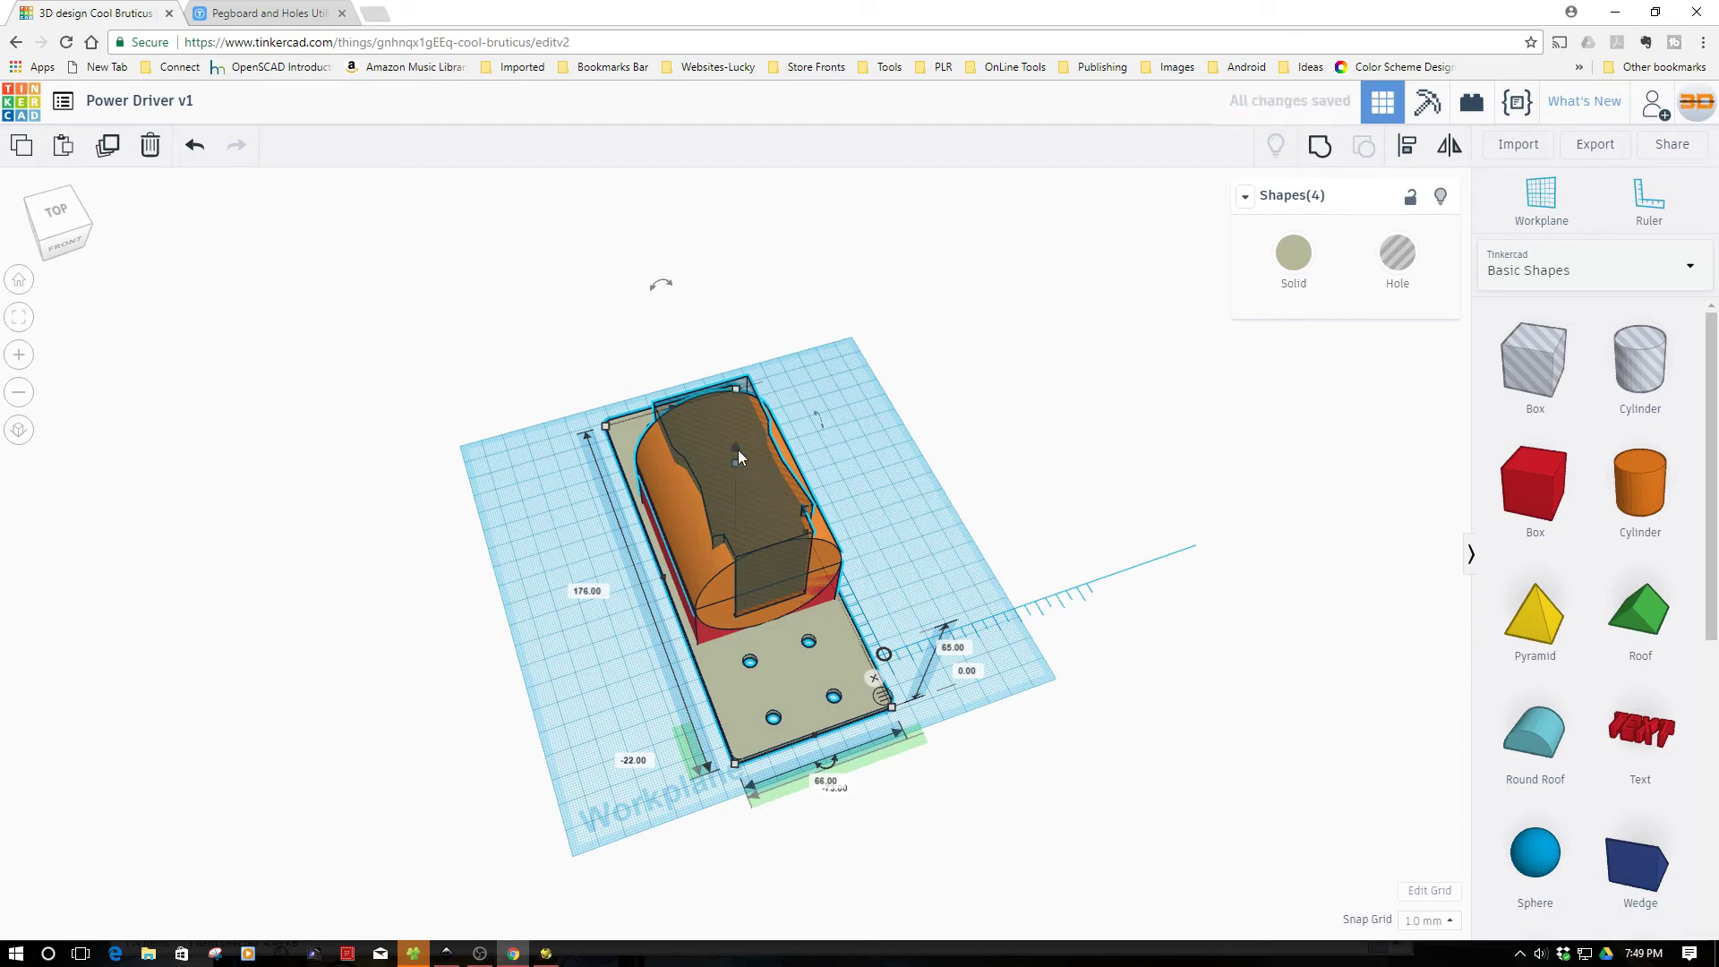
pyautogui.moveTo(736, 448); pyautogui.dragTo(736, 457)
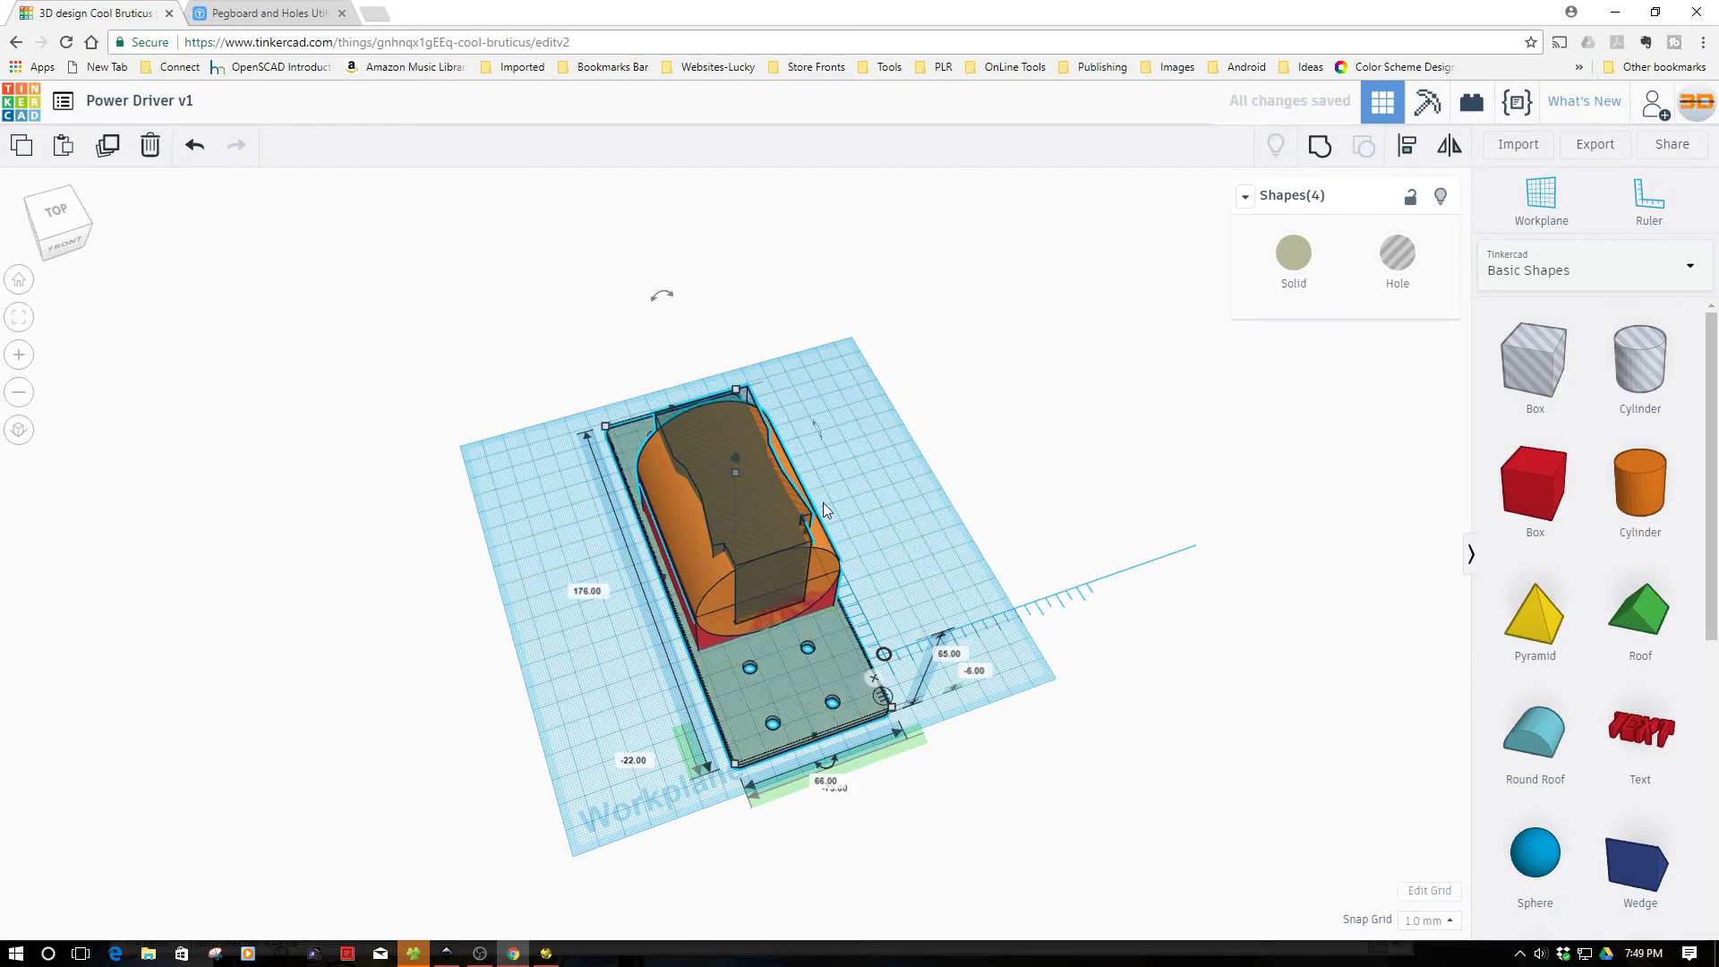
pyautogui.hotkey('ctrl', 'z')
pyautogui.click(616, 727)
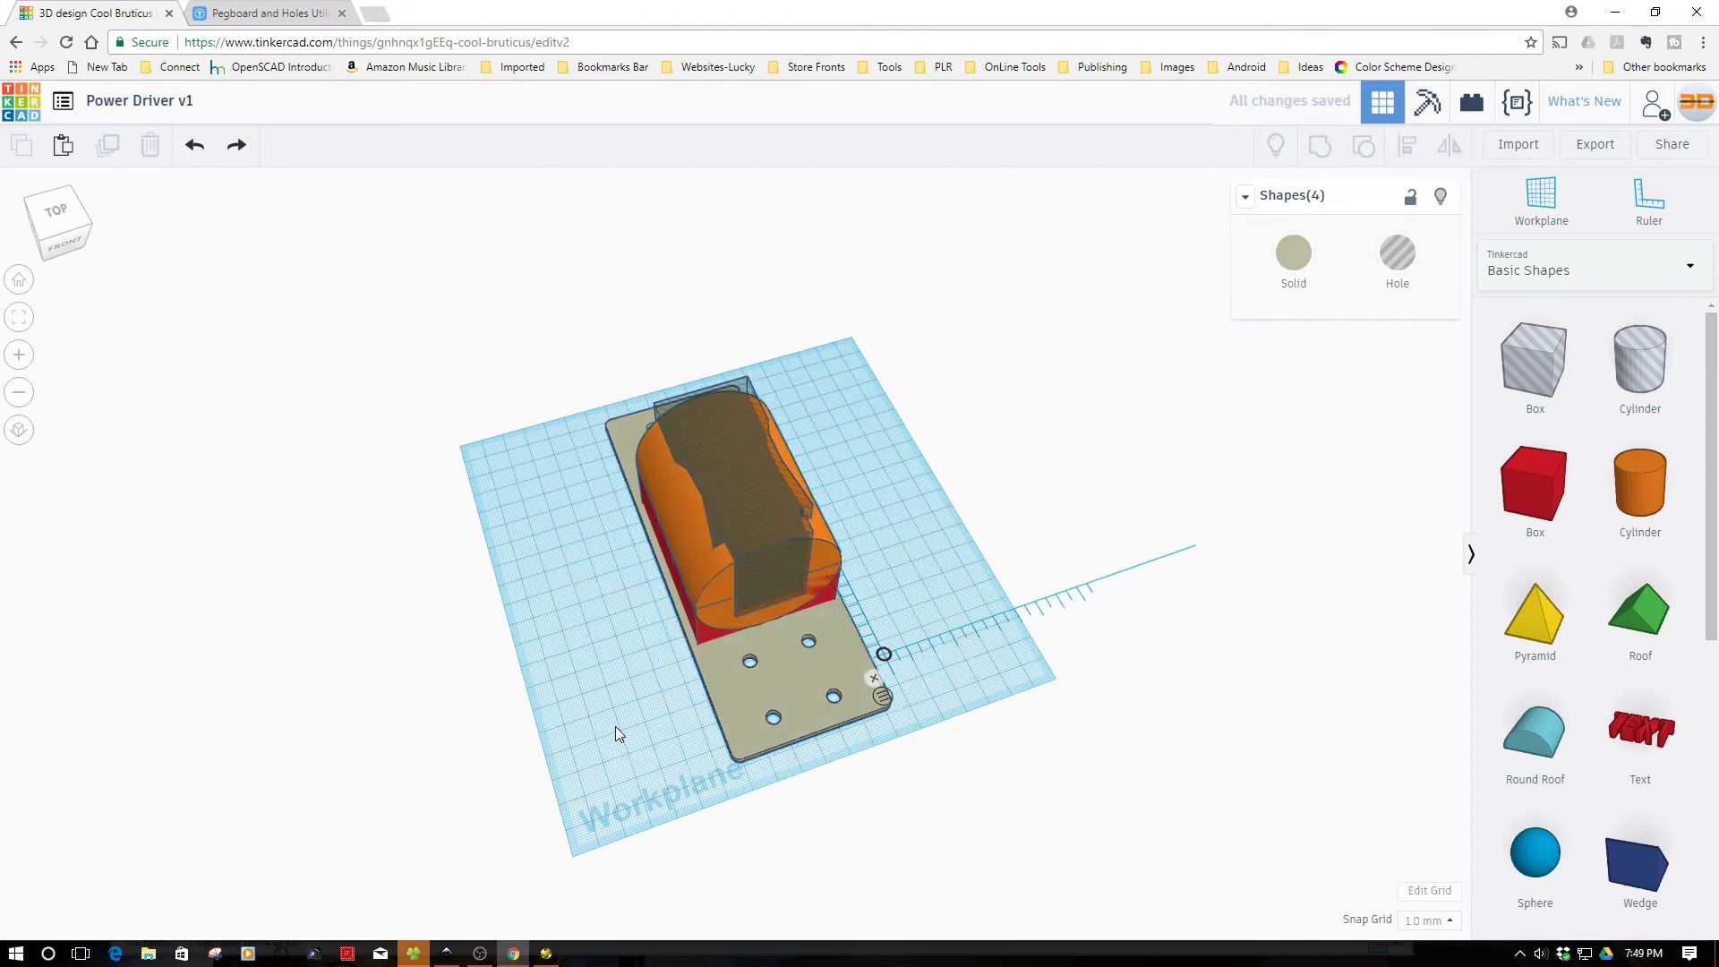
pyautogui.moveTo(615, 723); pyautogui.dragTo(887, 670, button='right')
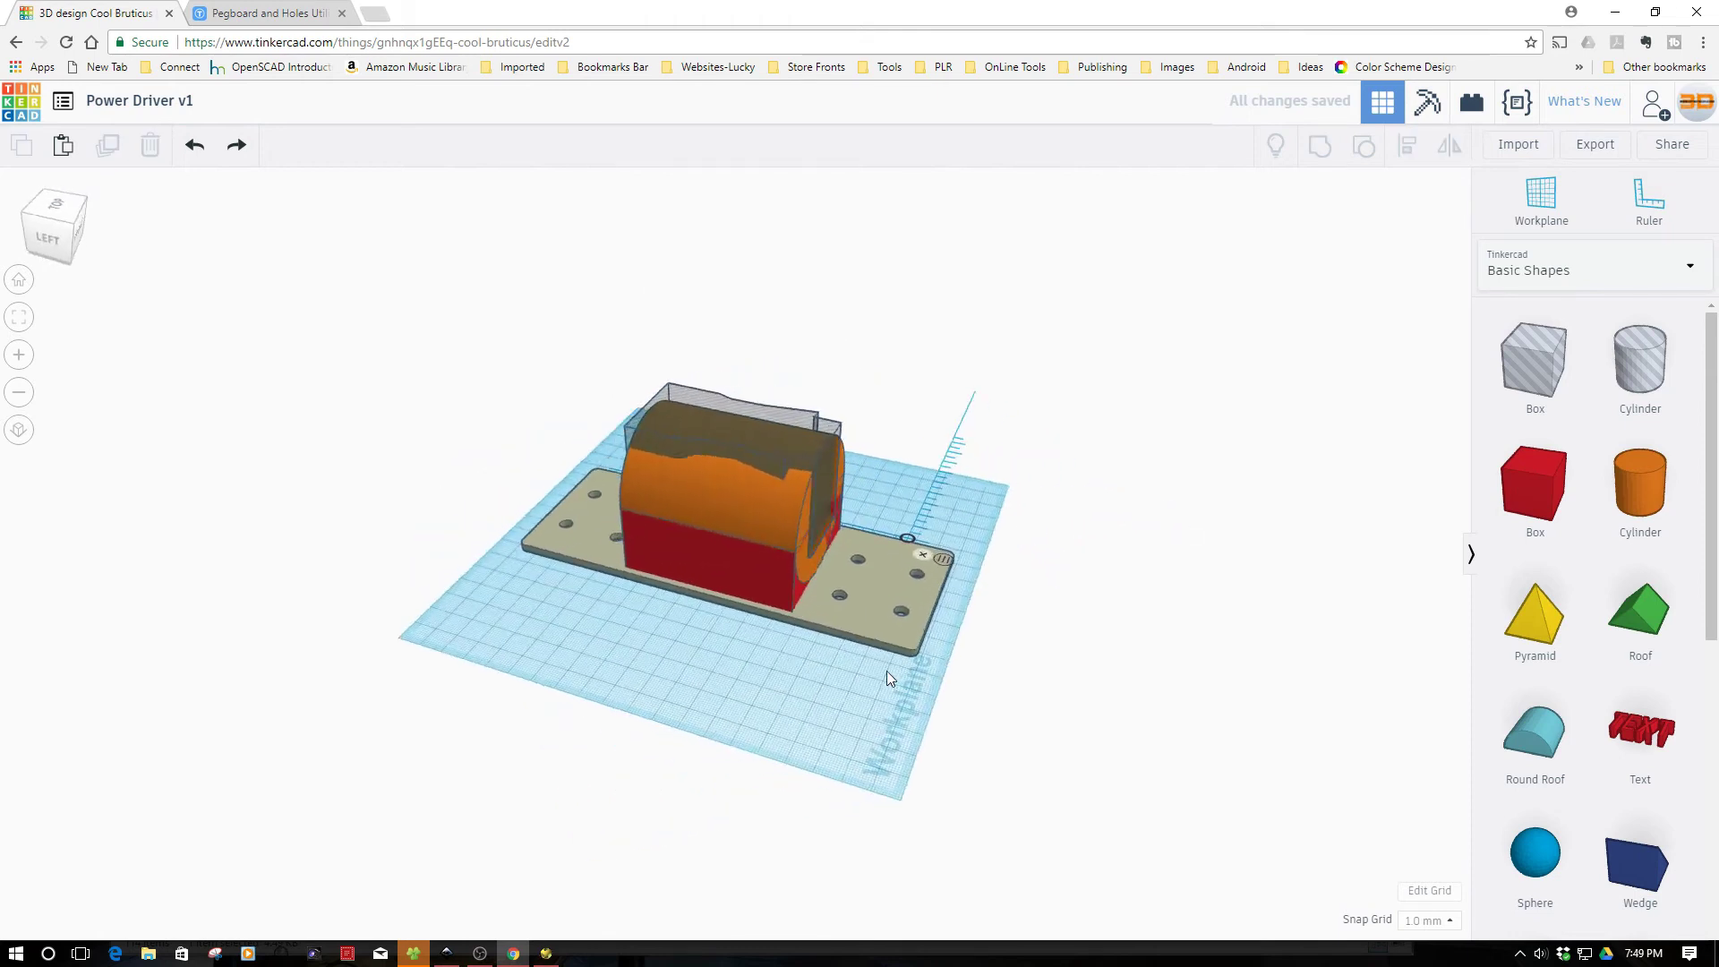
pyautogui.click(776, 411)
# - Select the red box, driver hole and orange cylinder and nudge them six steps toward the plate's front end
pyautogui.moveTo(749, 401); pyautogui.dragTo(693, 556, button='right')
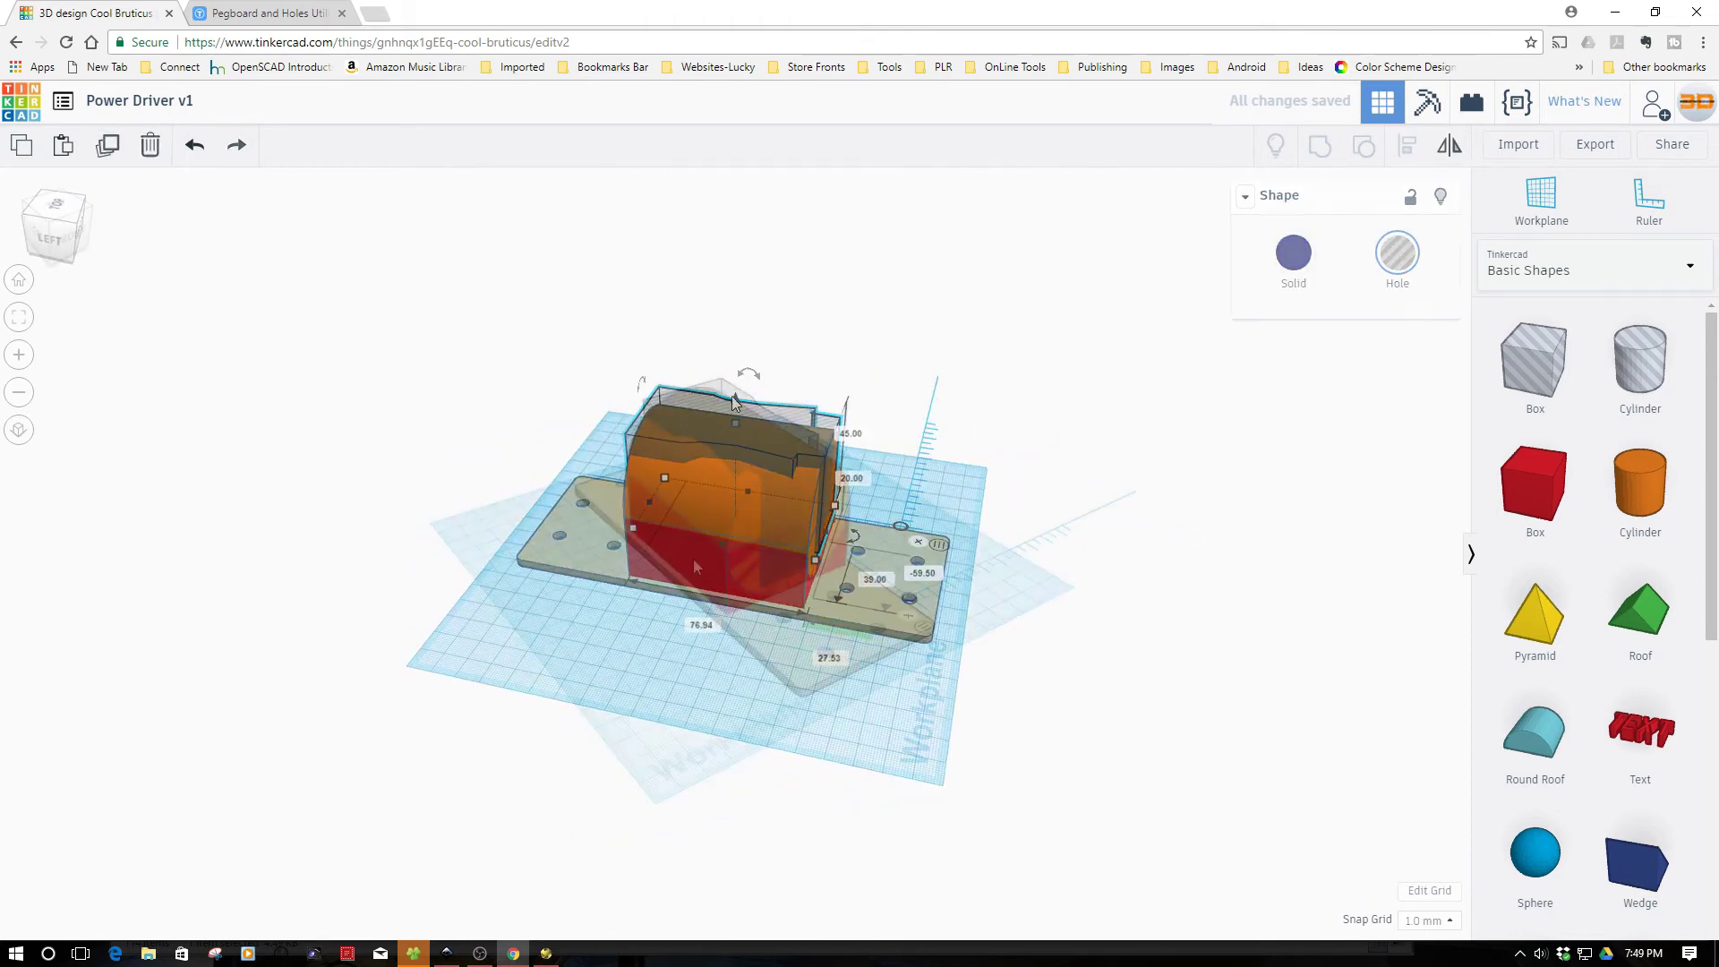
pyautogui.click(693, 559)
pyautogui.keyDown('shift'); pyautogui.click(666, 455); pyautogui.keyUp('shift')
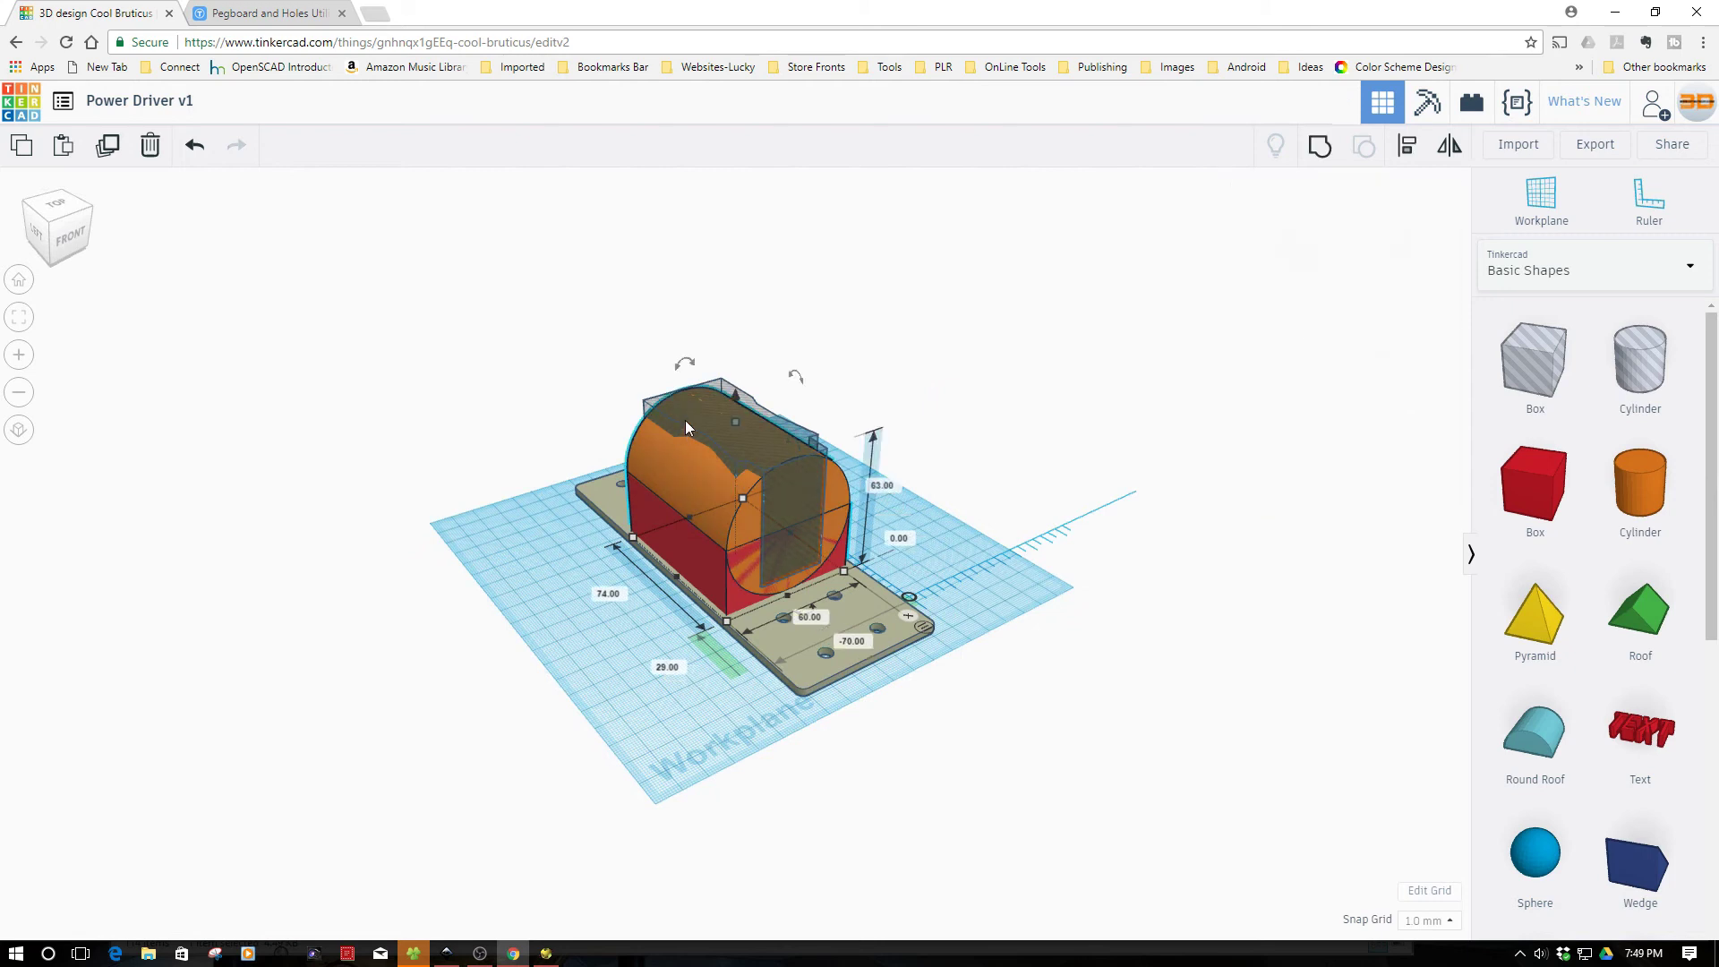
pyautogui.keyDown('shift'); pyautogui.click(695, 412); pyautogui.keyUp('shift')
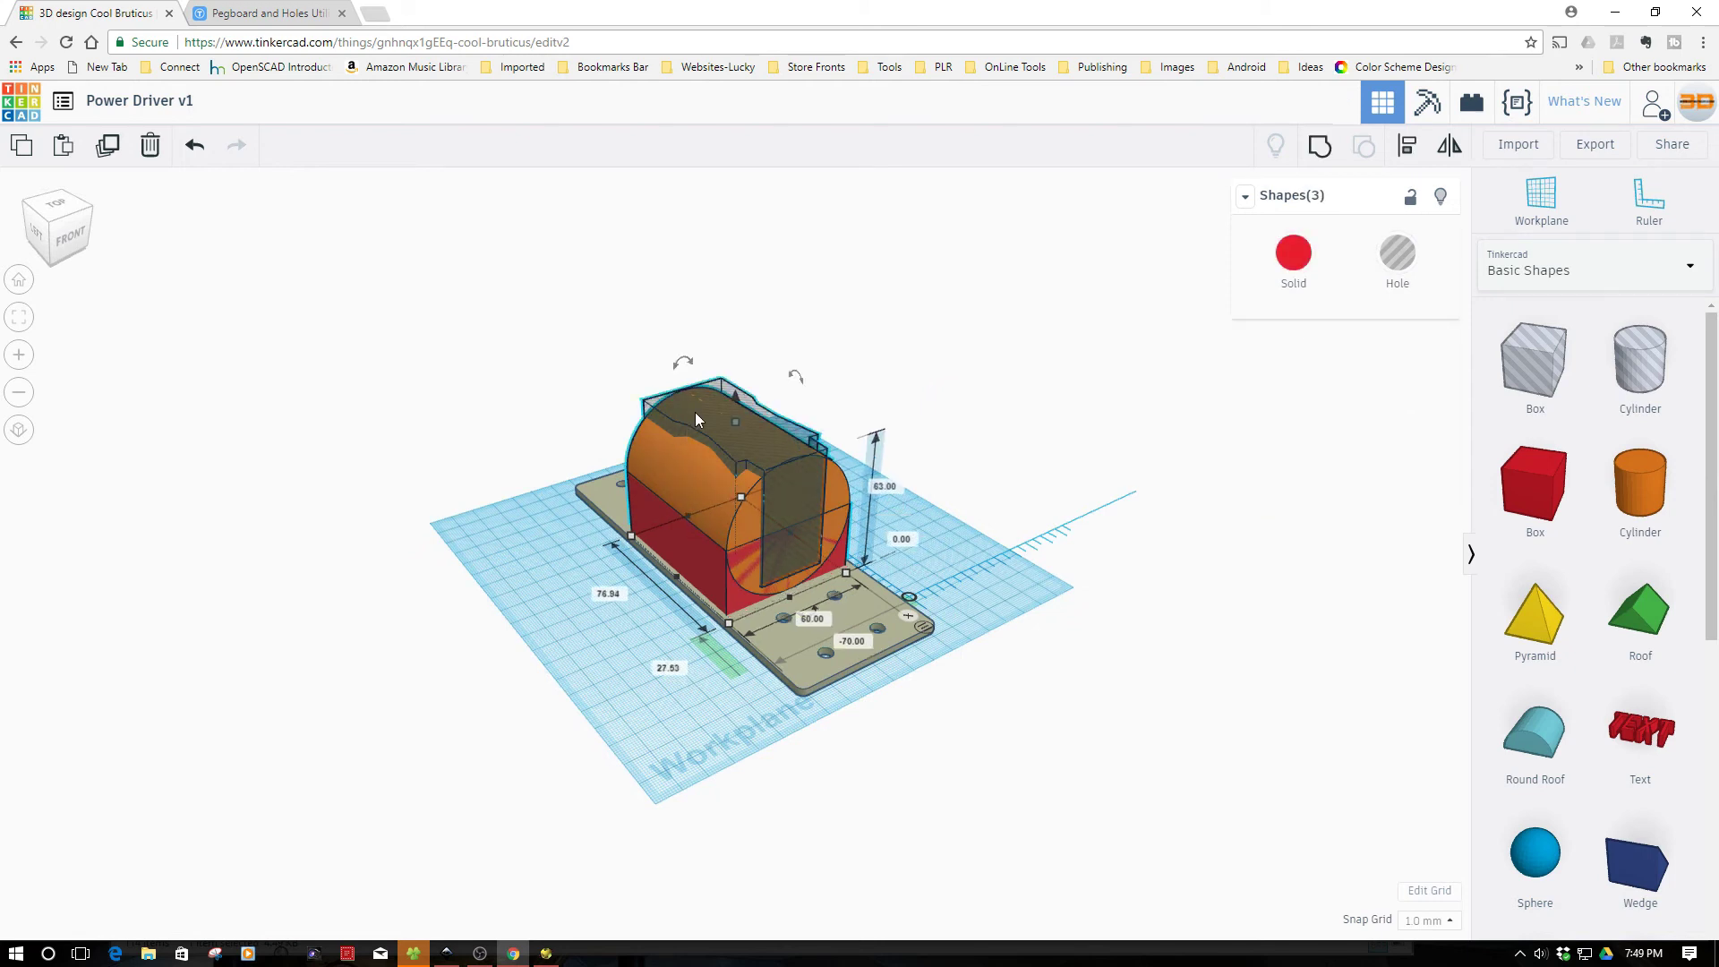
pyautogui.press('Down')
pyautogui.press('Down')
pyautogui.press('Down')
pyautogui.press('Down')
pyautogui.press('Down')
pyautogui.press('Down')
pyautogui.press('Down')
pyautogui.press('Down')
pyautogui.press('Down')
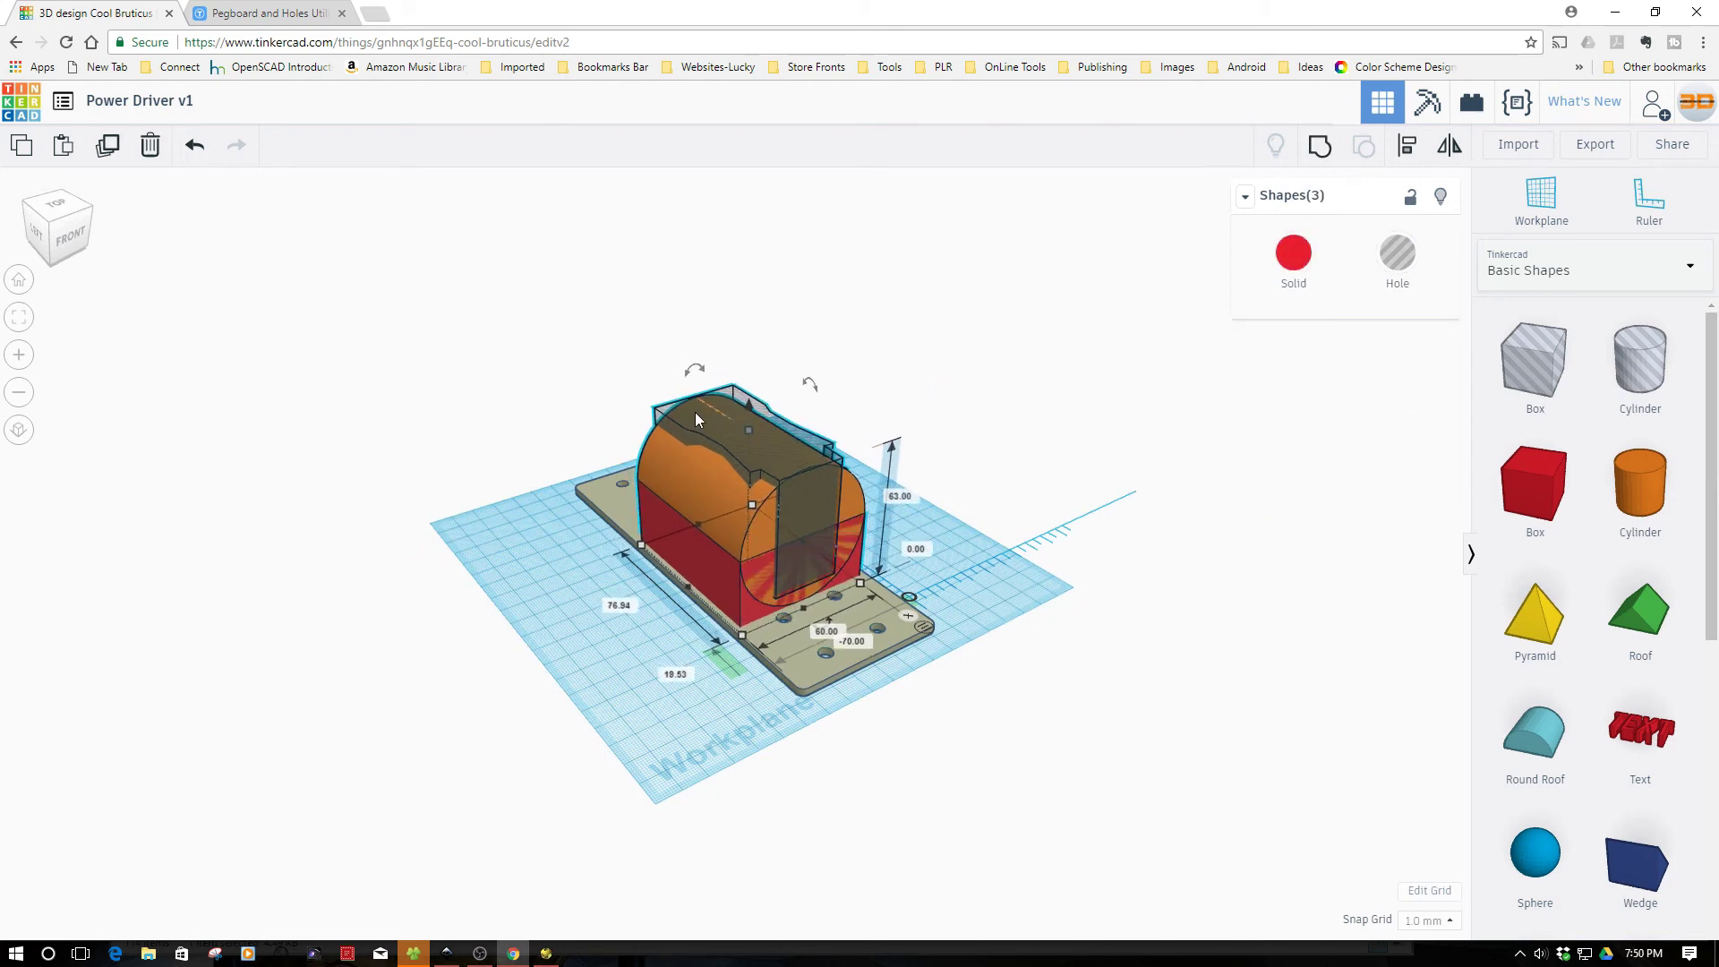
pyautogui.press('Down')
pyautogui.press('Down')
pyautogui.press('Down')
pyautogui.press('Down')
pyautogui.press('Down')
pyautogui.press('Down')
pyautogui.press('Down')
pyautogui.press('Down')
pyautogui.press('Down')
pyautogui.press('Down')
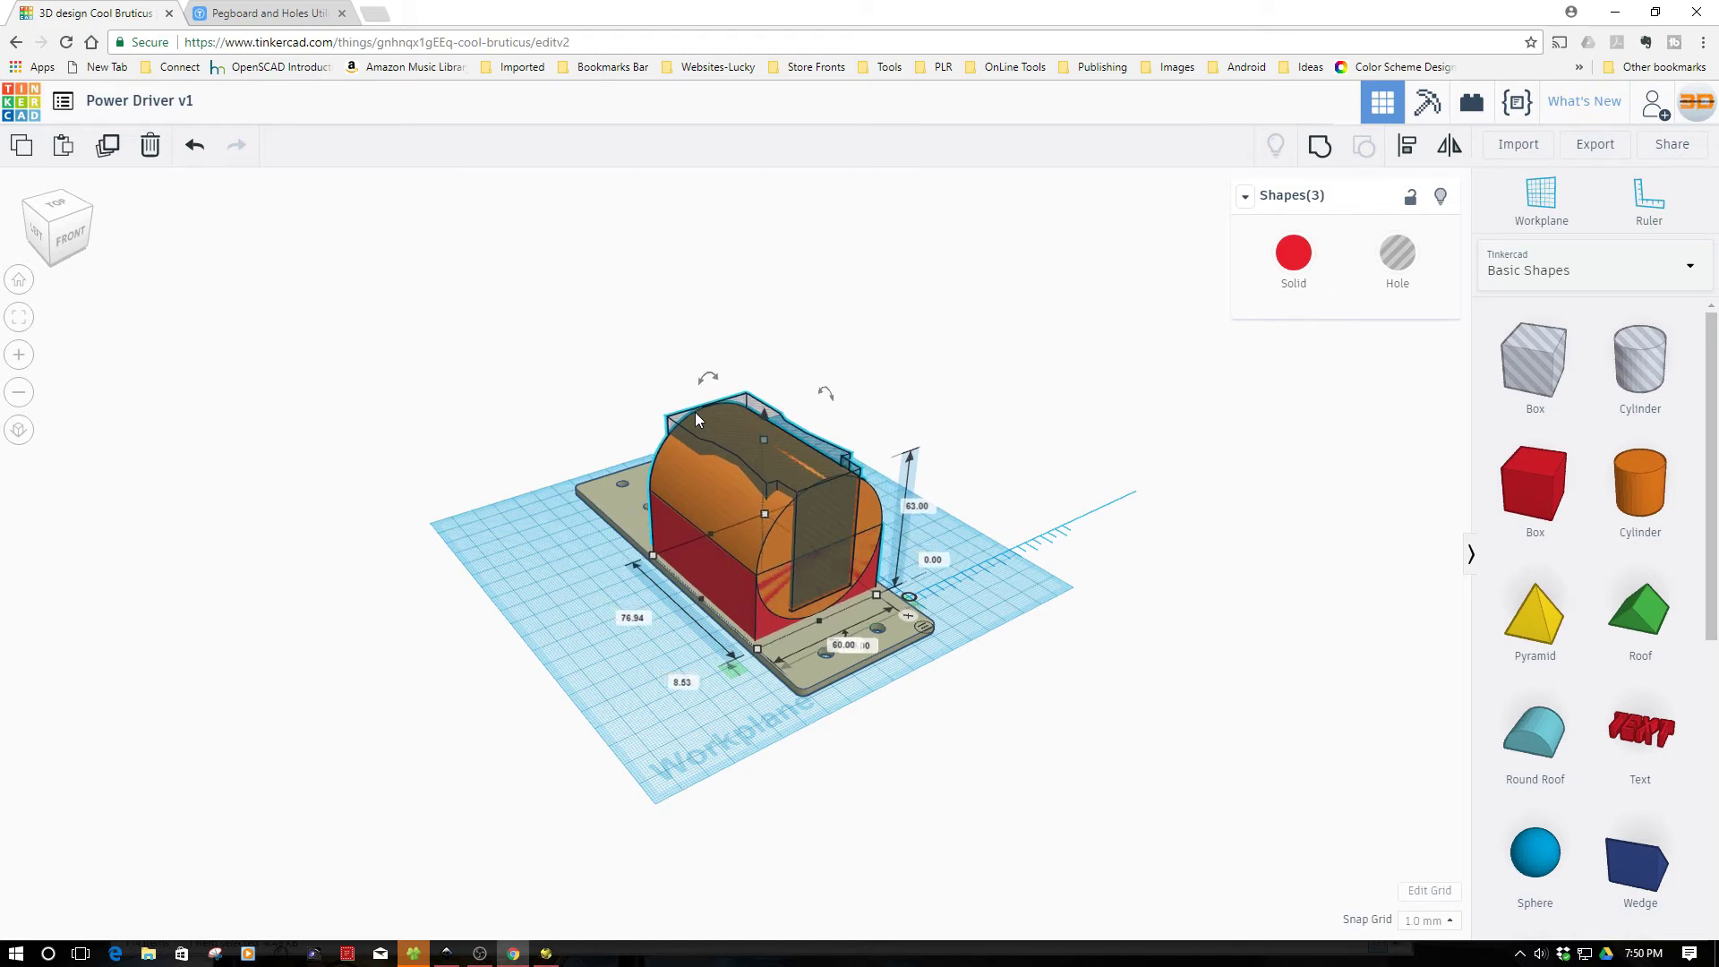
pyautogui.press('Down')
pyautogui.press('Down')
pyautogui.press('Down')
pyautogui.press('Down')
pyautogui.press('Down')
pyautogui.press('Down')
pyautogui.press('Down')
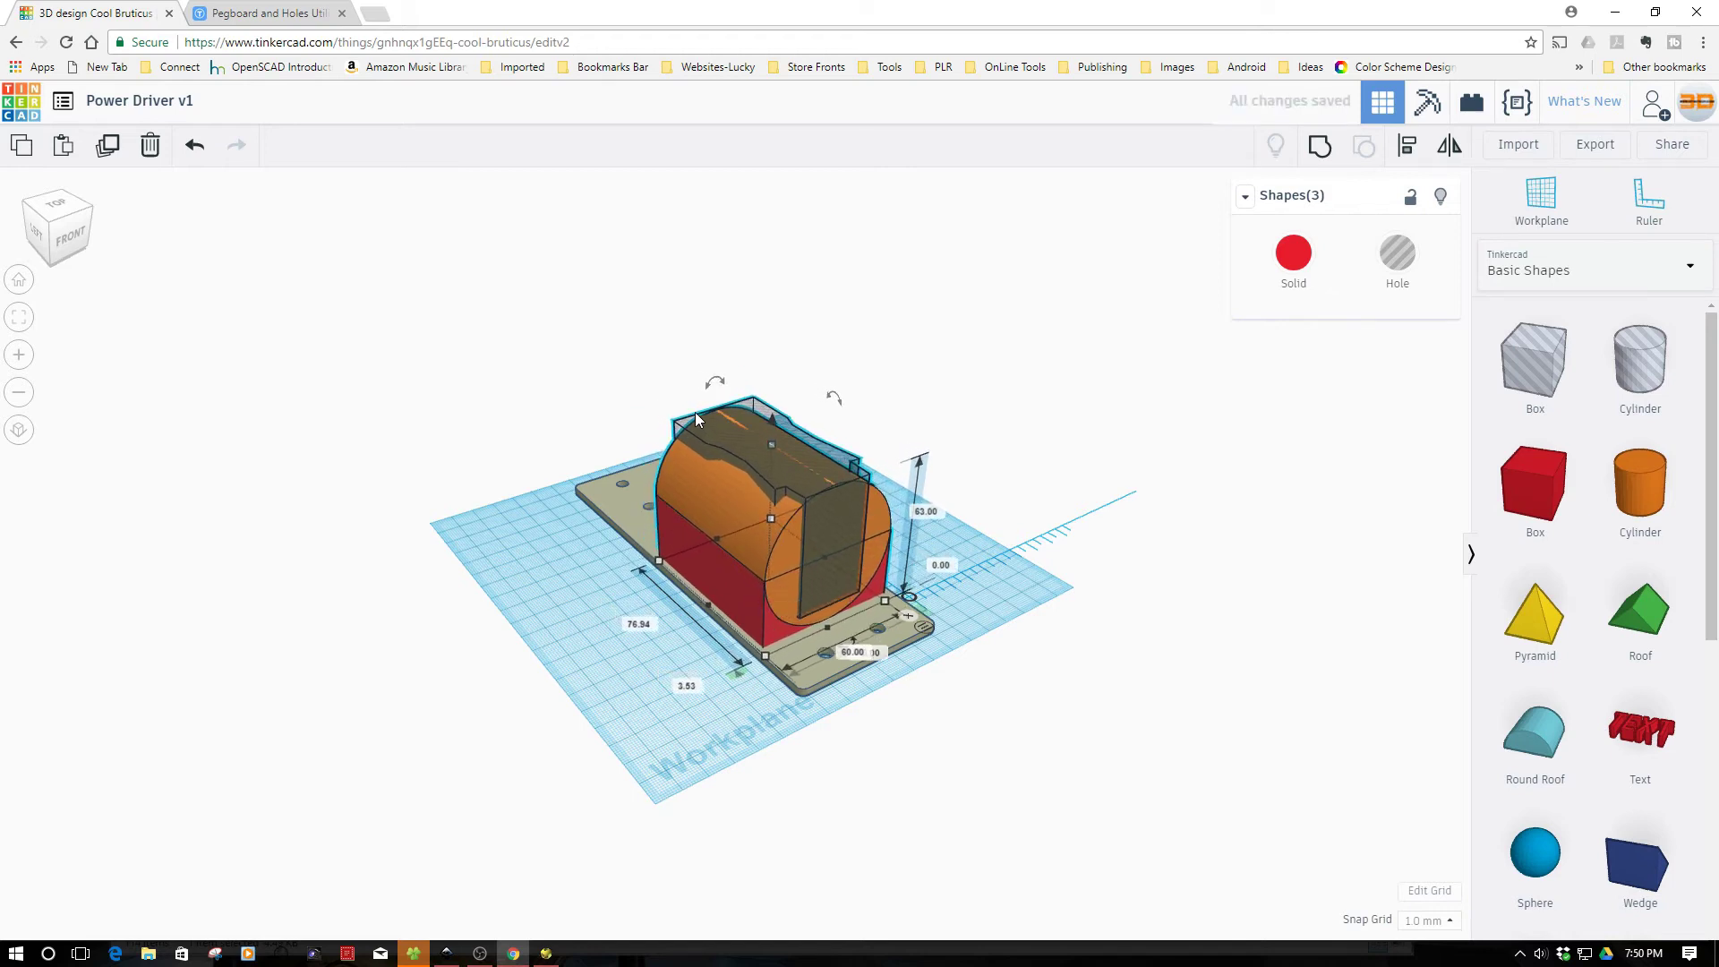
pyautogui.press('Down')
pyautogui.press('Down')
pyautogui.press('Down')
pyautogui.press('Down')
pyautogui.press('Down')
pyautogui.press('Down')
pyautogui.press('Down')
pyautogui.press('Down')
pyautogui.press('Down')
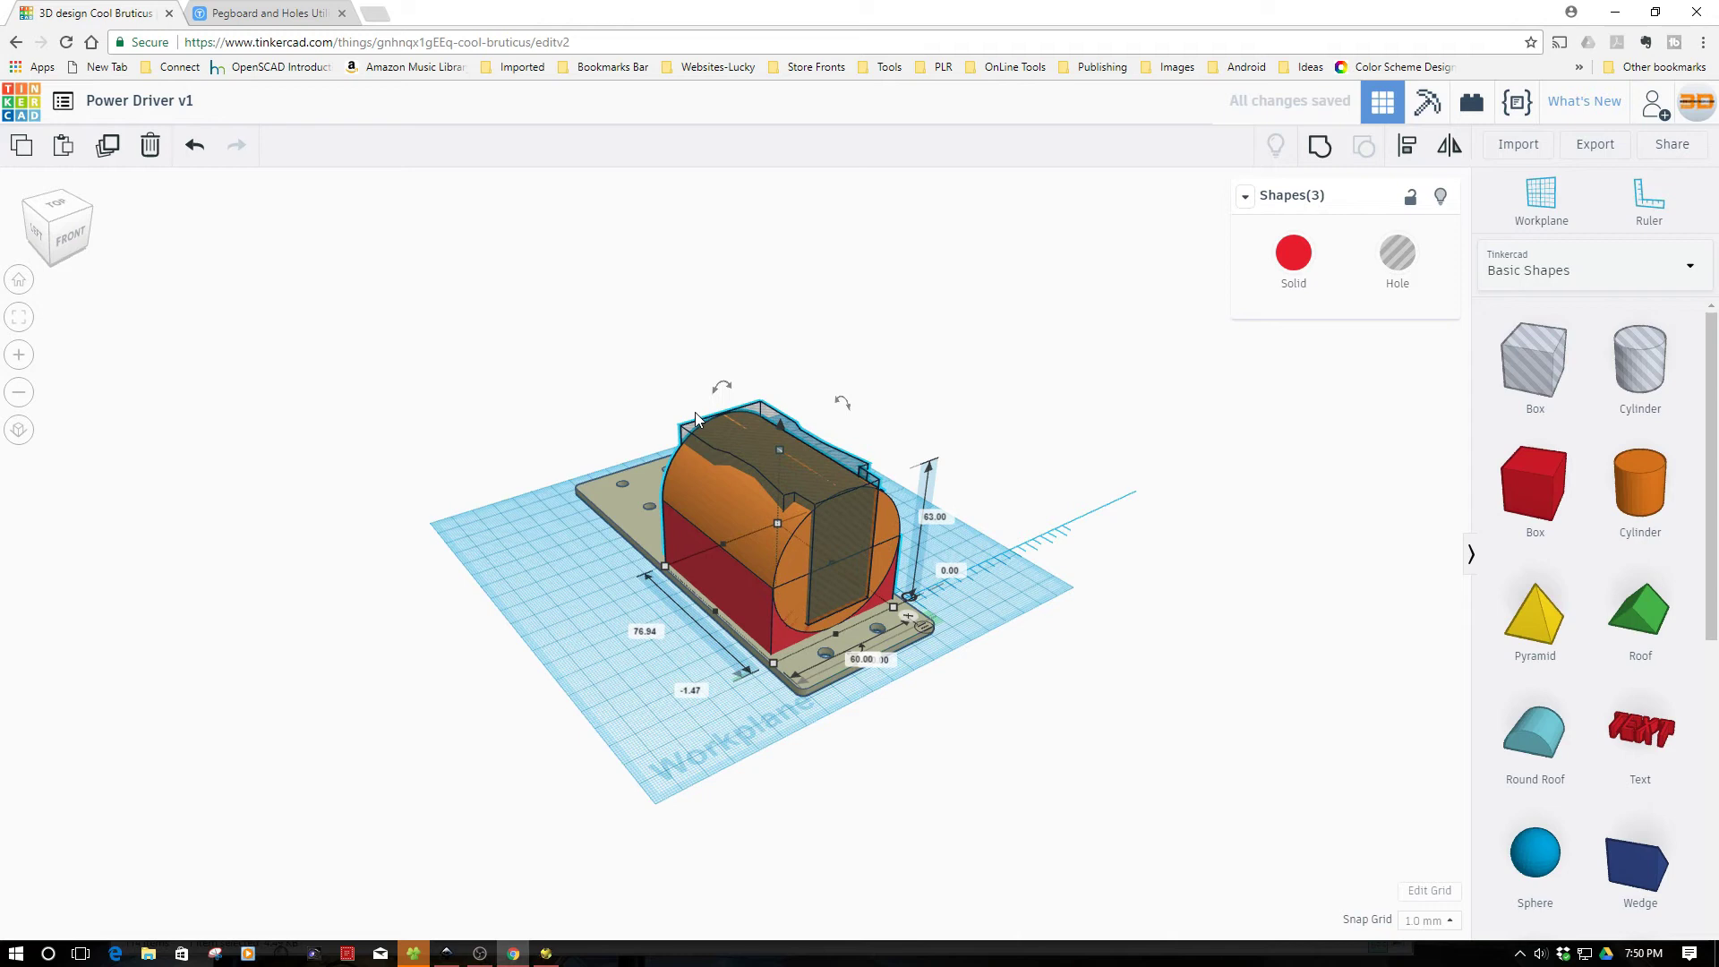
pyautogui.press('Down')
pyautogui.press('Down')
pyautogui.press('Down')
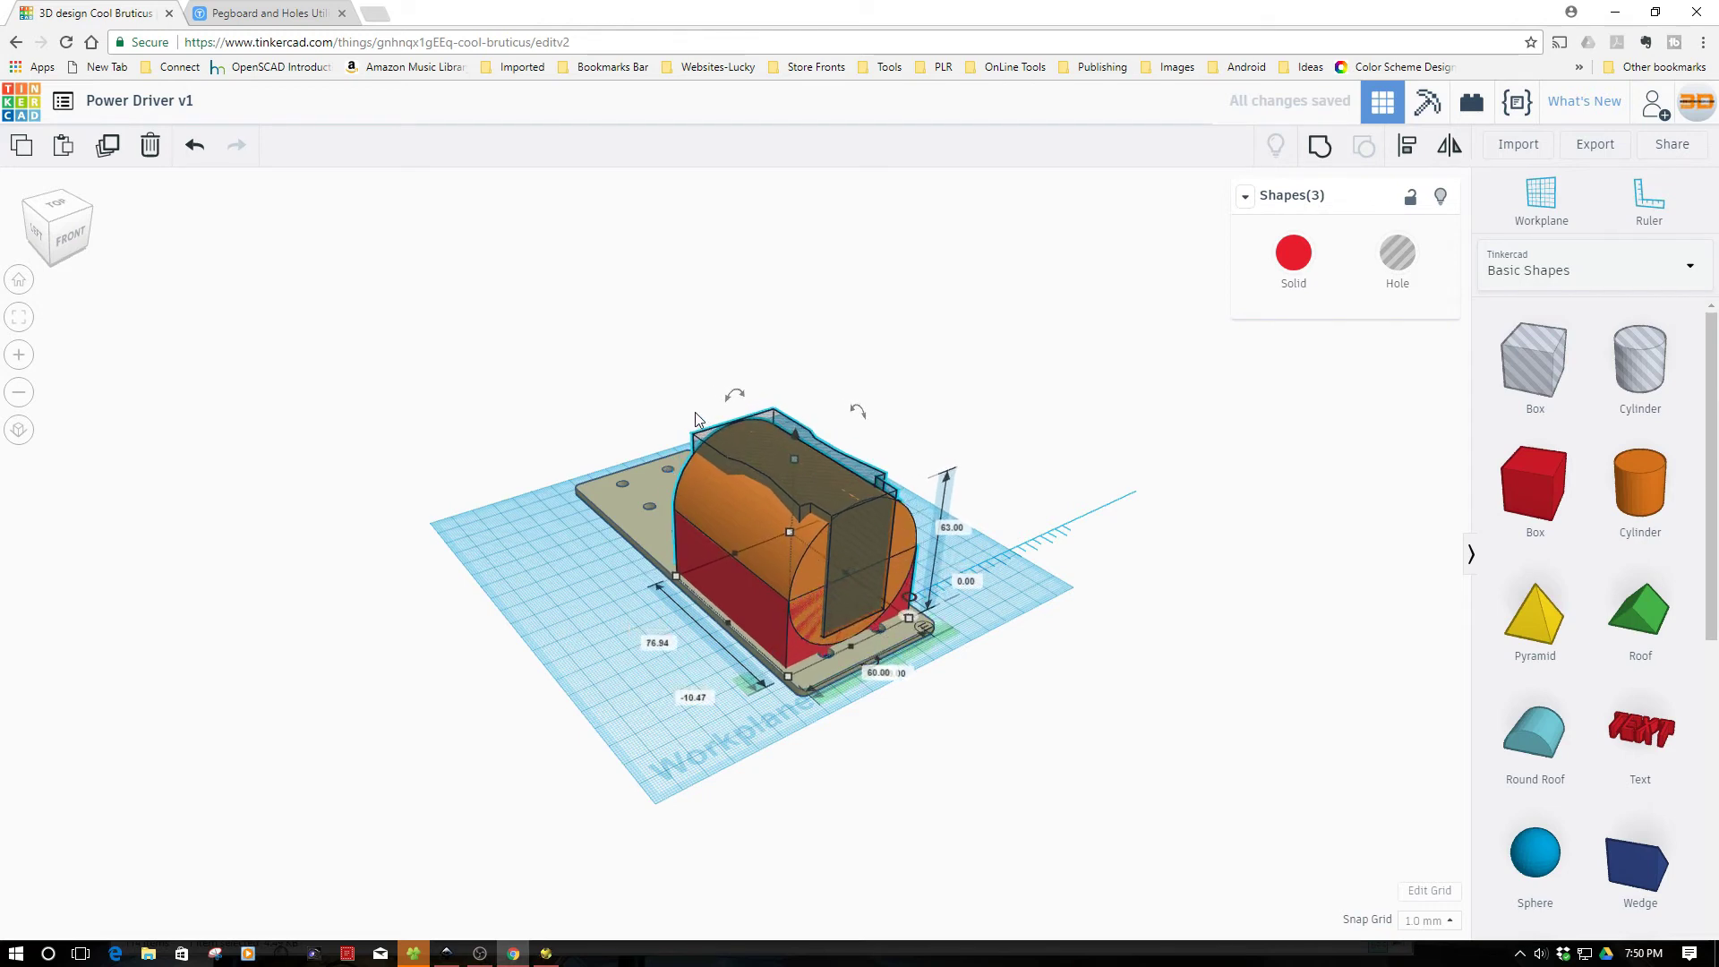
pyautogui.press('Down')
pyautogui.press('Down')
pyautogui.press('Down')
pyautogui.press('Down')
pyautogui.press('Down')
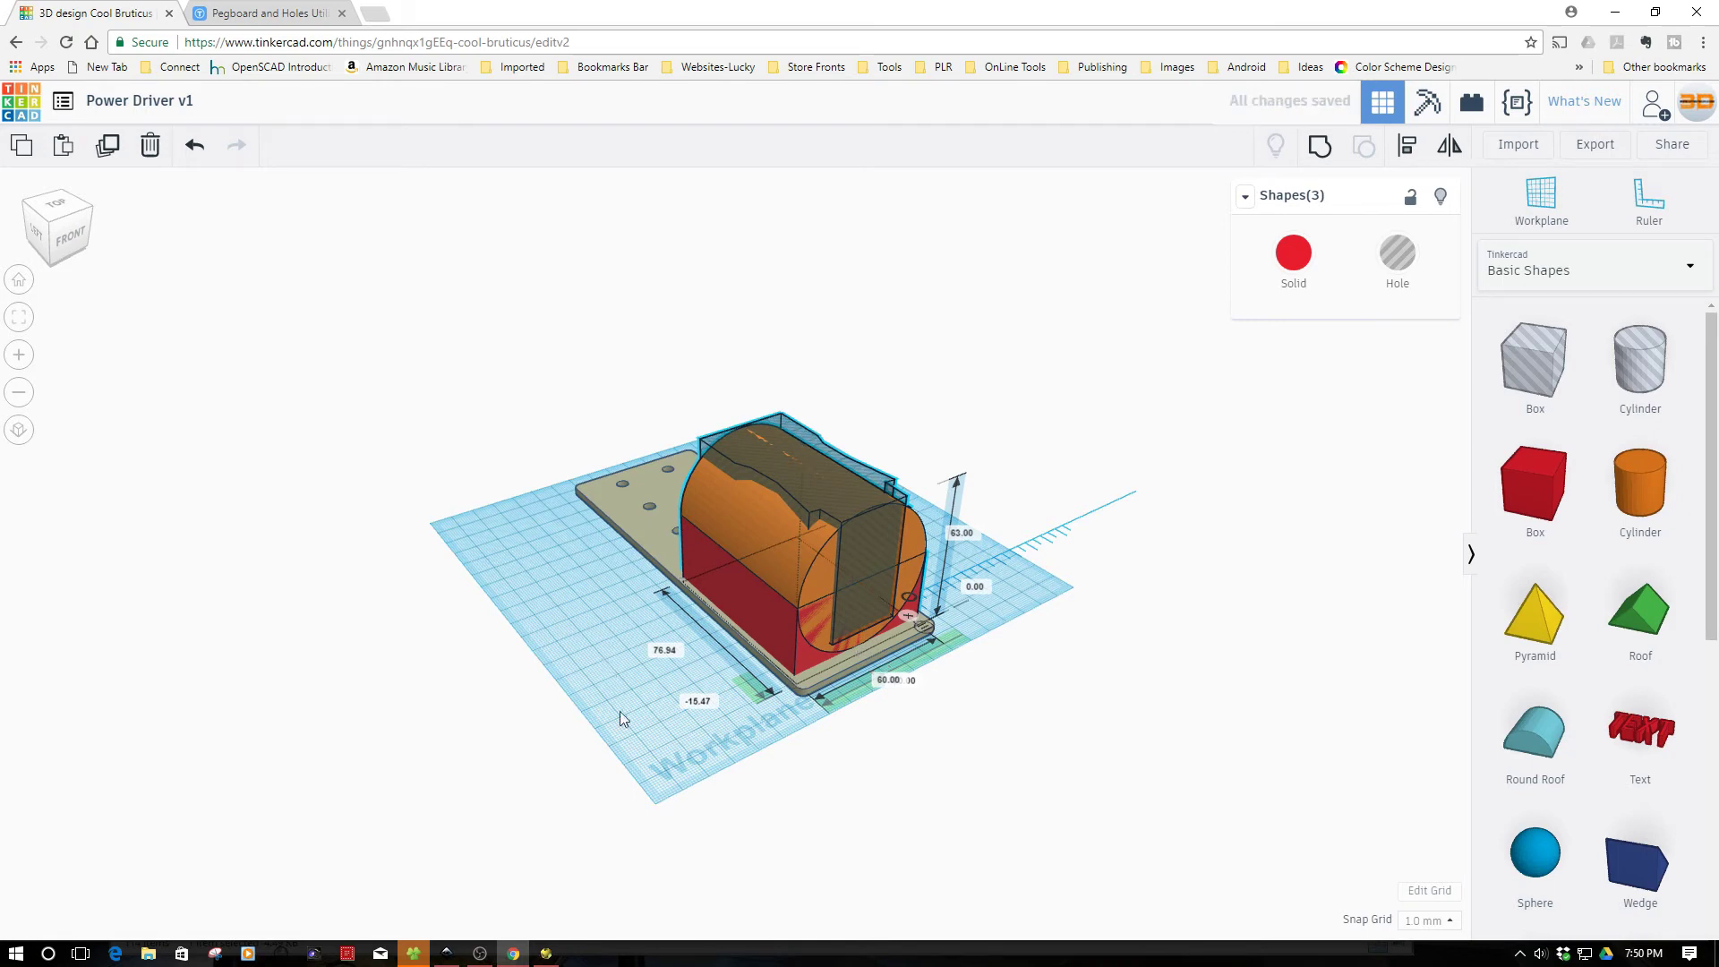
pyautogui.moveTo(620, 711); pyautogui.dragTo(435, 788, button='right')
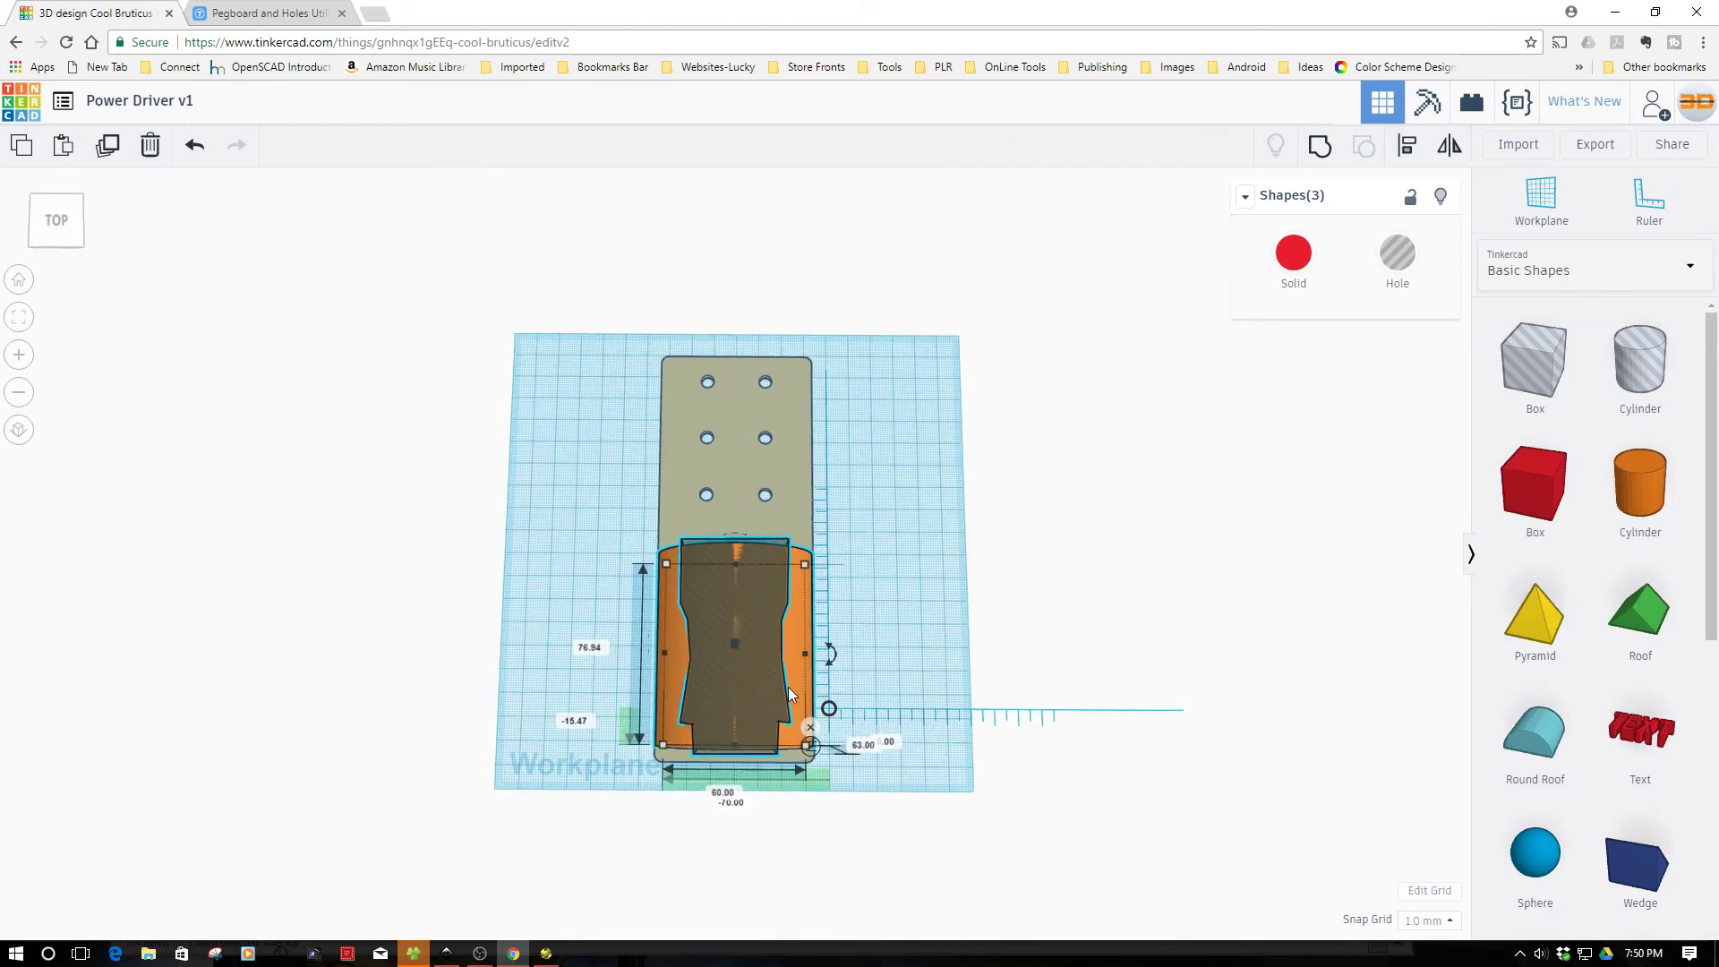
# - Select all four shapes, including the pegboard plate, and group them with Group (Ctrl+G)
pyautogui.hotkey('ctrl', 'a')
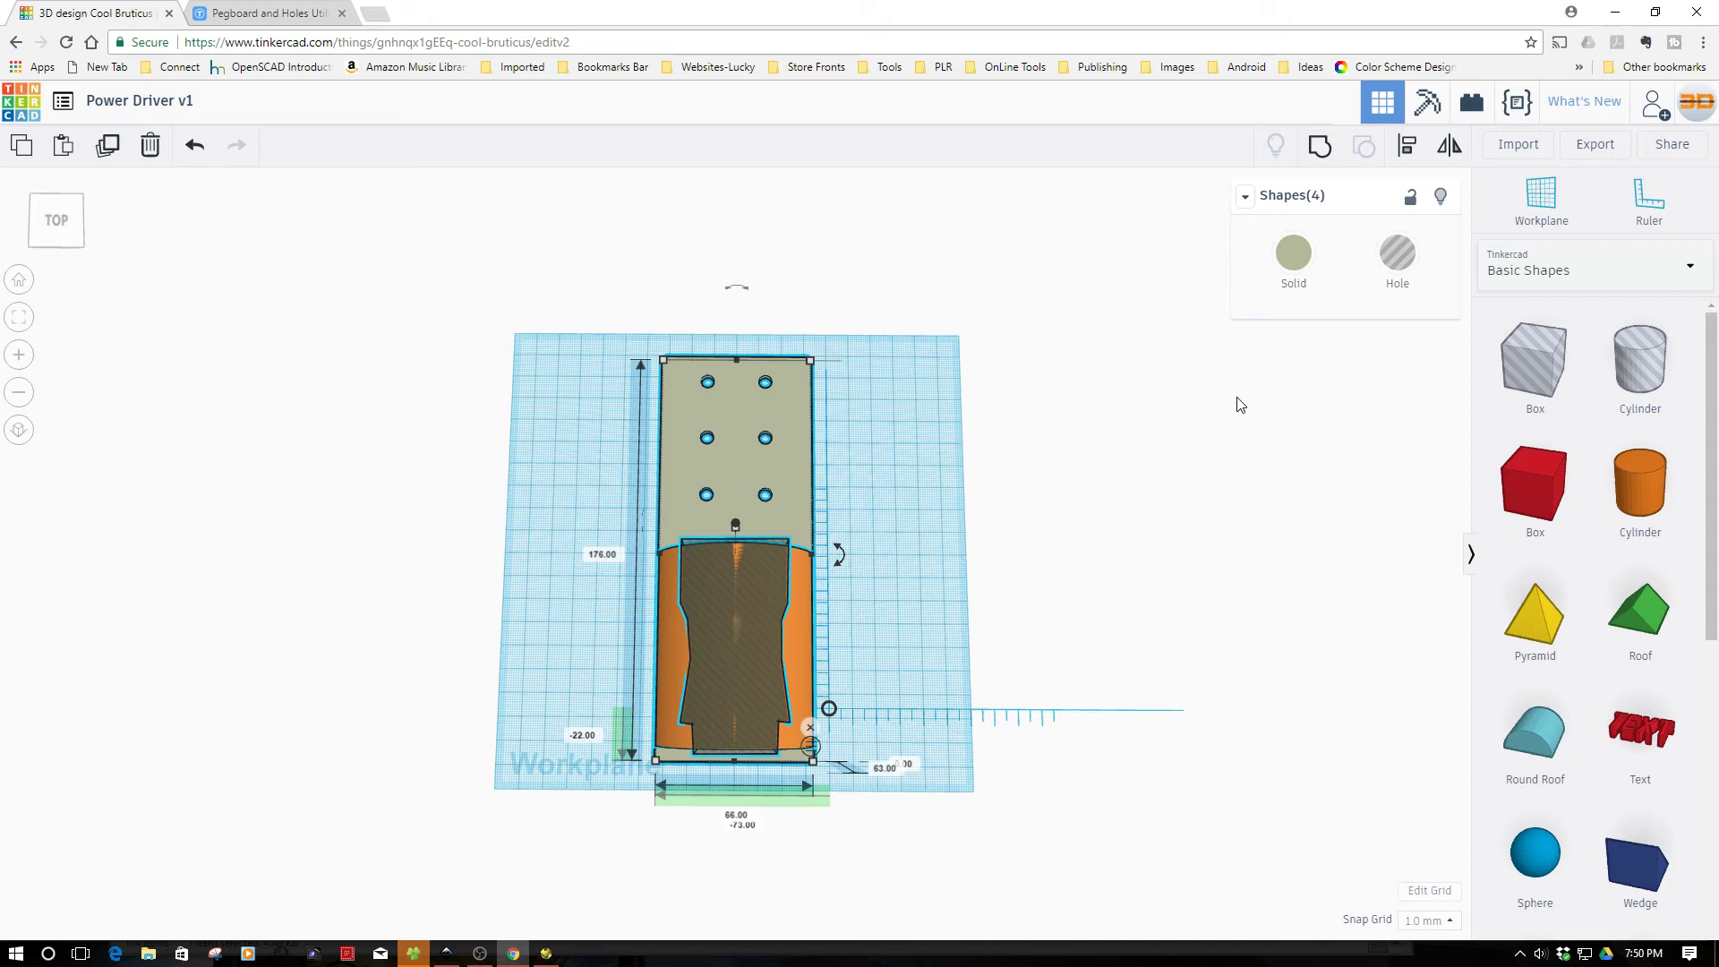
pyautogui.click(1408, 145)
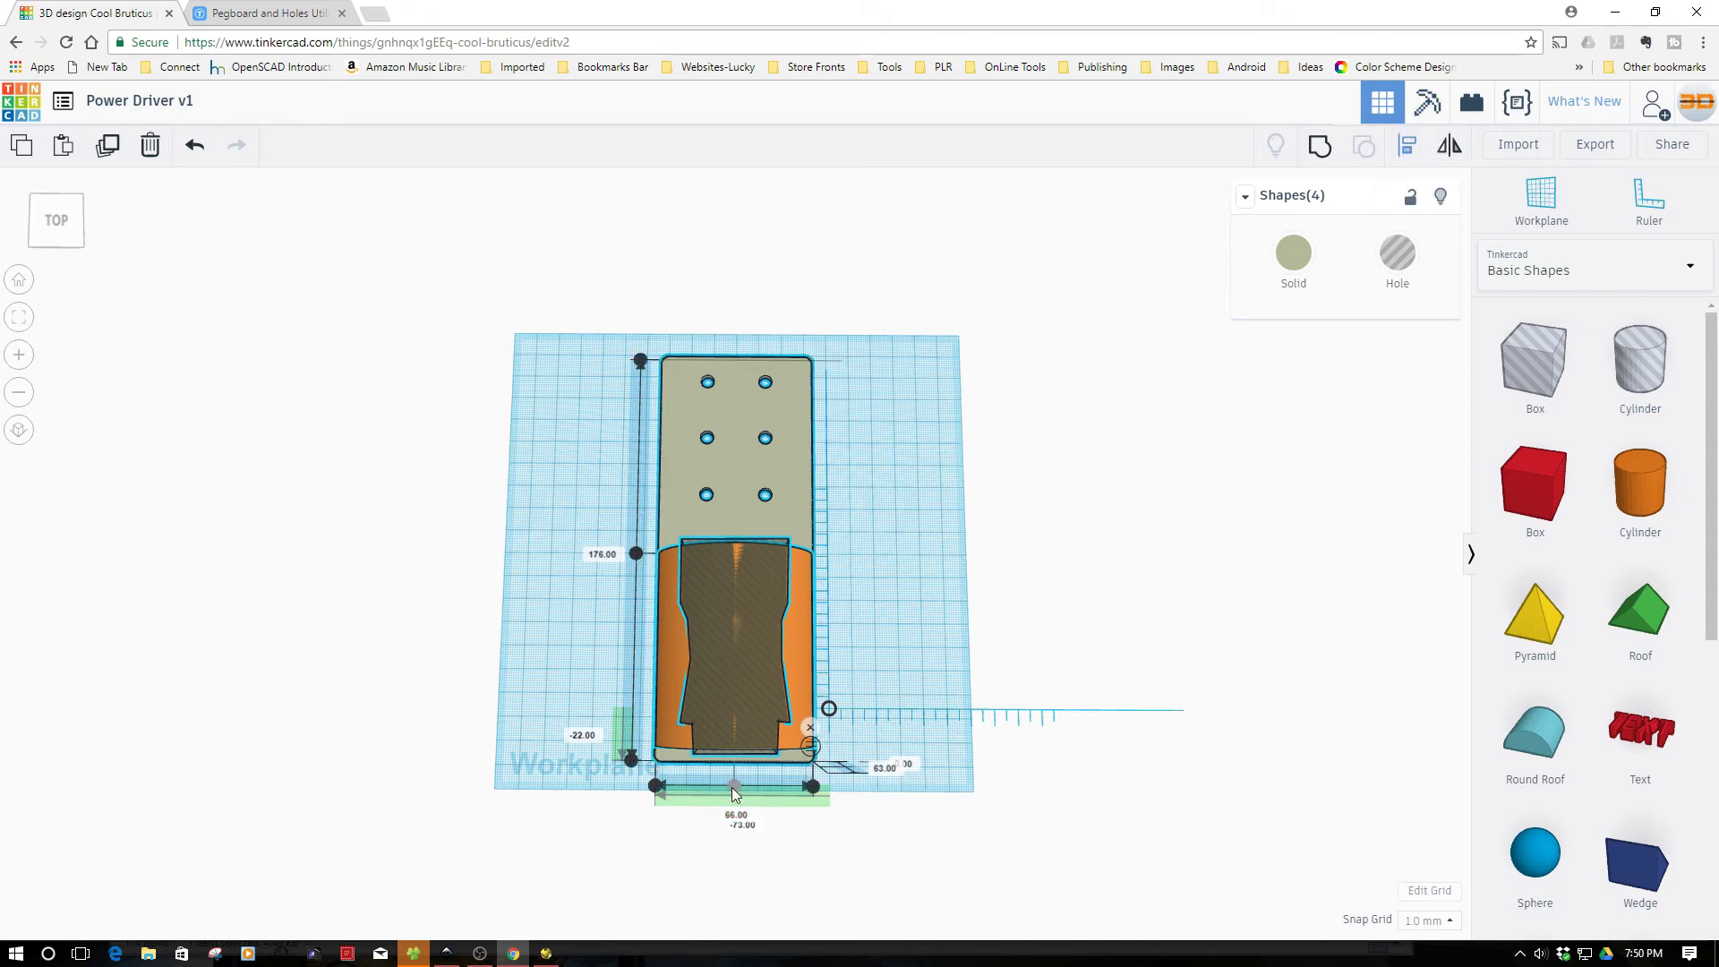
pyautogui.click(979, 609)
pyautogui.moveTo(511, 276); pyautogui.dragTo(913, 818)
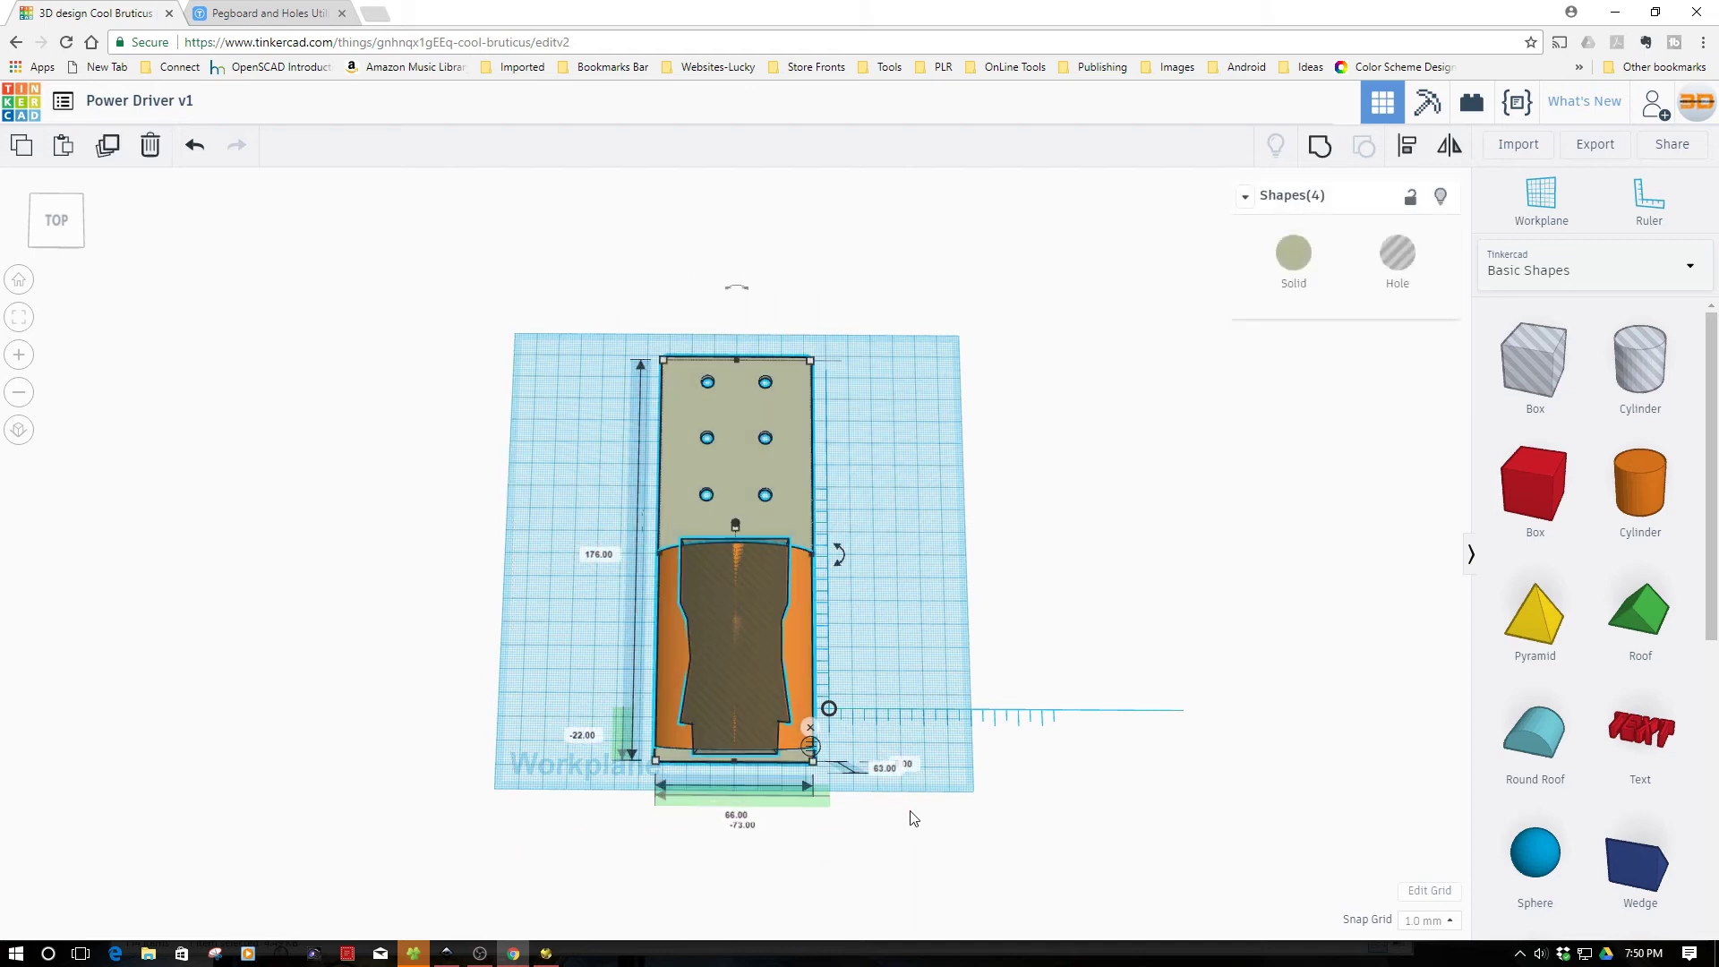
pyautogui.click(1310, 140)
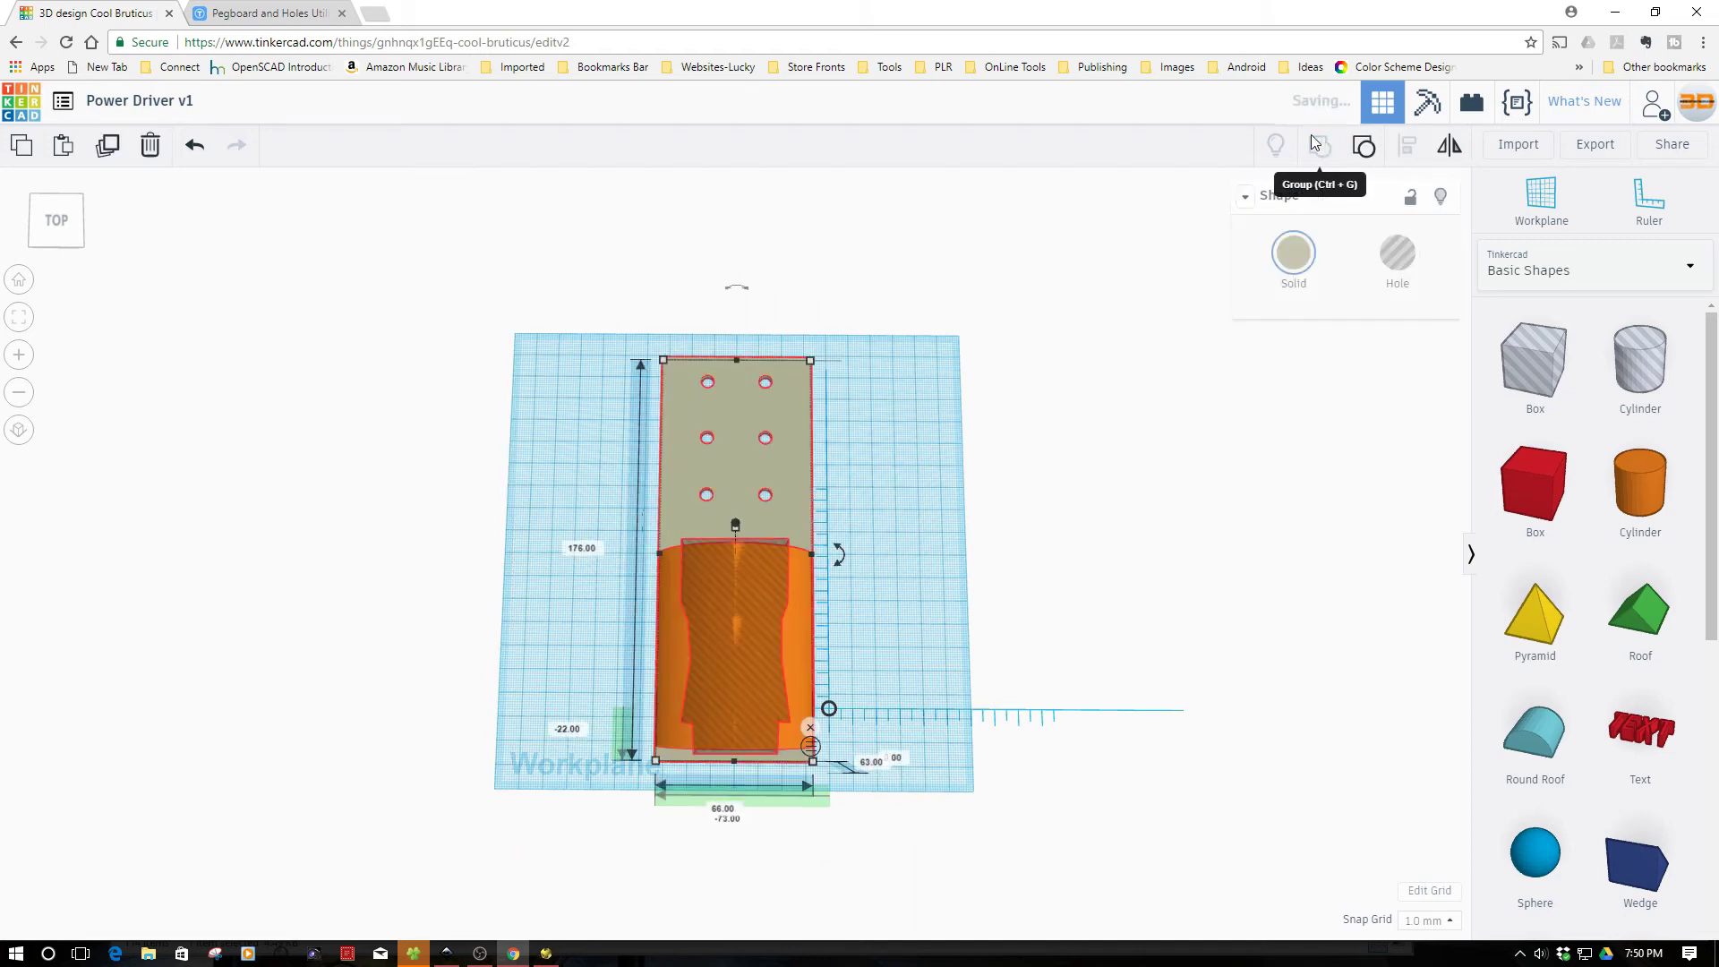
pyautogui.click(998, 434)
pyautogui.moveTo(922, 496); pyautogui.dragTo(939, 751, button='right')
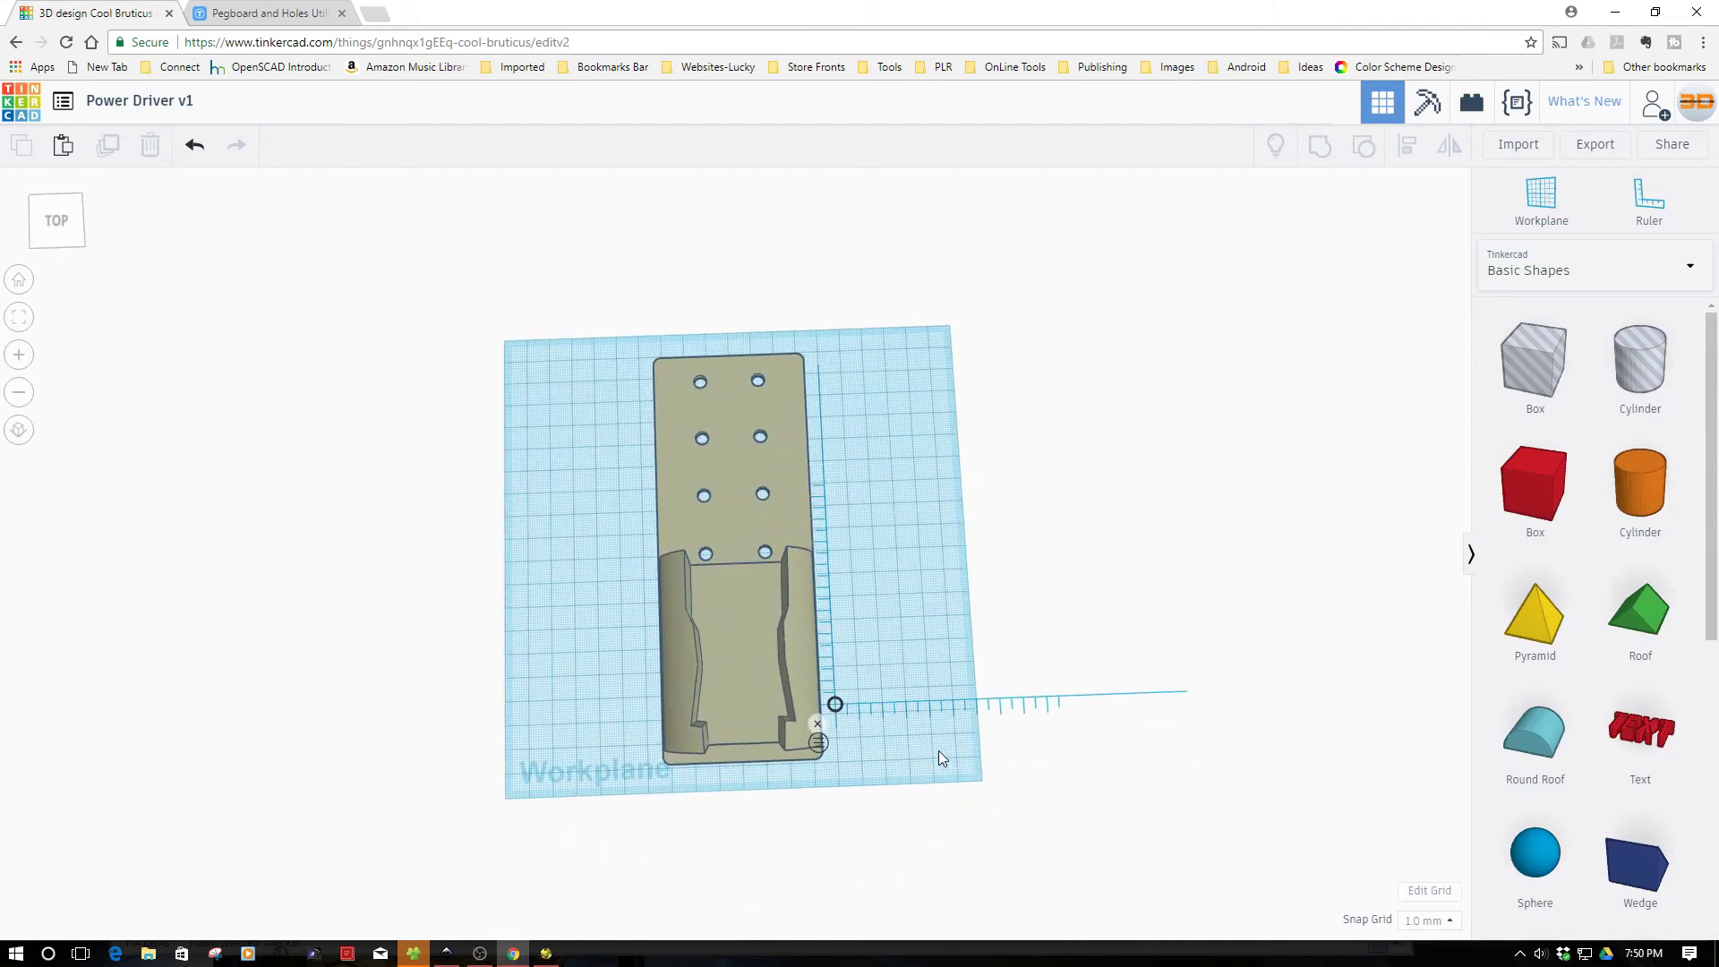